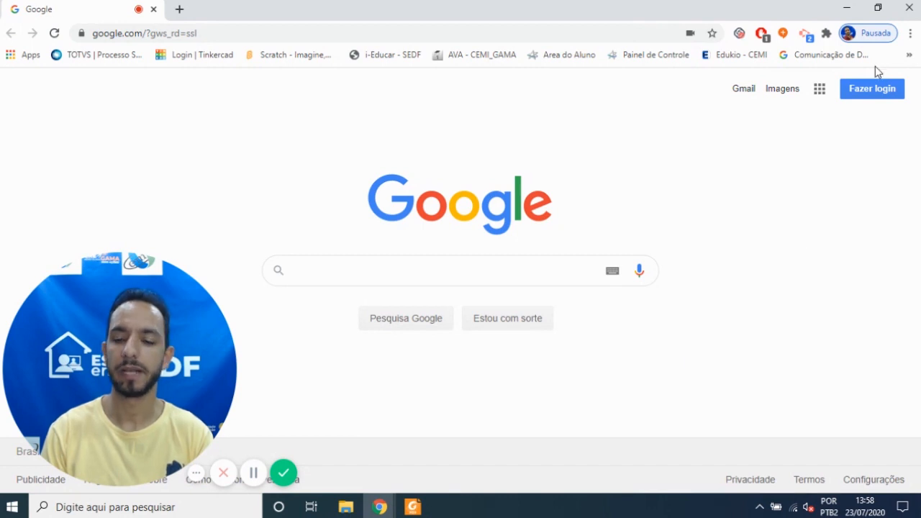
Step: Launch the PacketTracer-7.3.0-win64-setup installer from the desktop and allow it to run
{"action": "left_click", "coordinate": [846, 8]}
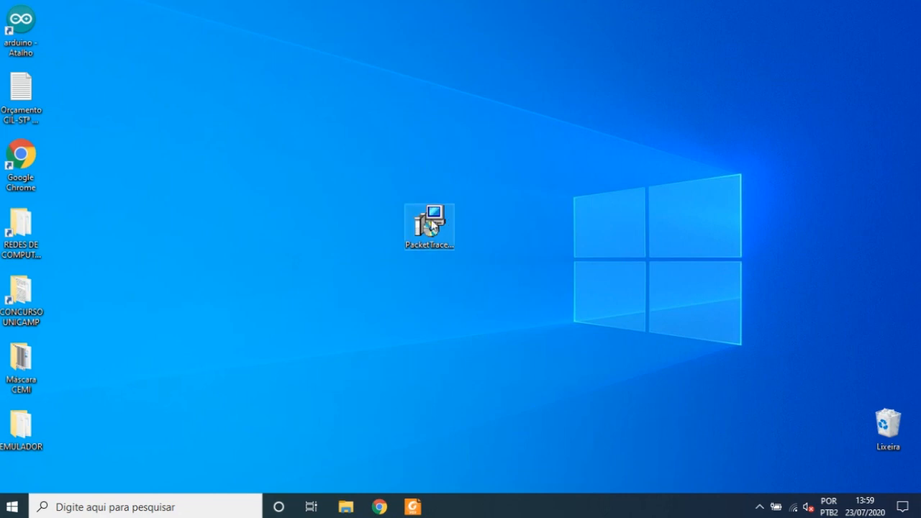
{"action": "left_click", "coordinate": [428, 228]}
{"action": "double_click", "coordinate": [452, 217]}
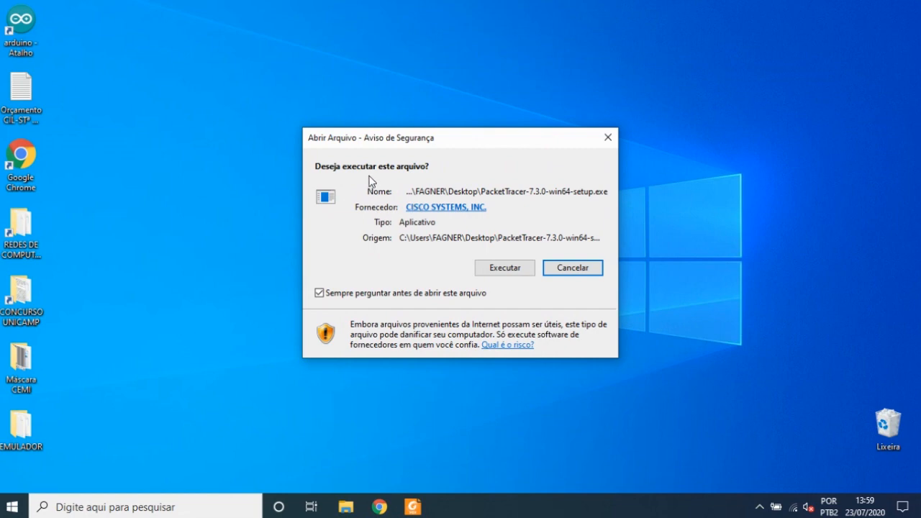
{"action": "left_click", "coordinate": [503, 268]}
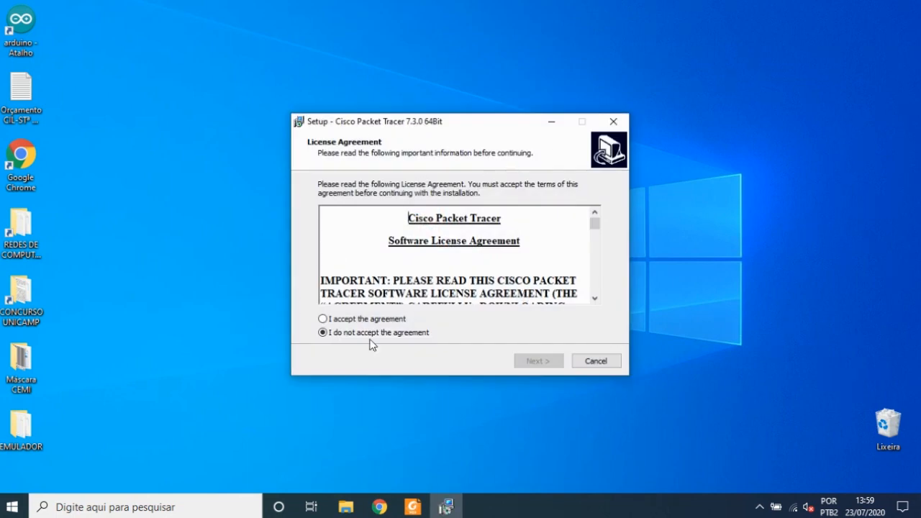
Step: Accept the Cisco Packet Tracer license agreement and continue the setup
{"action": "left_click", "coordinate": [338, 323]}
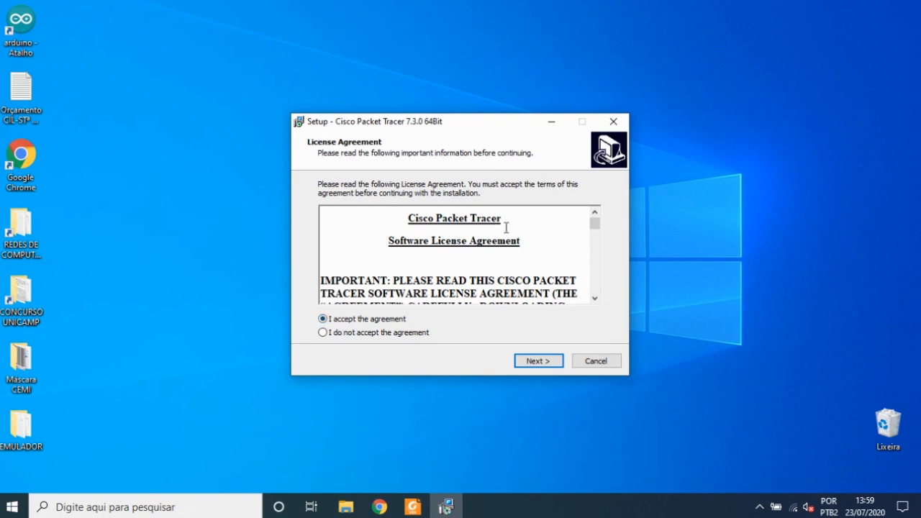
{"action": "scroll", "coordinate": [464, 251], "scroll_direction": "down", "scroll_amount": 15}
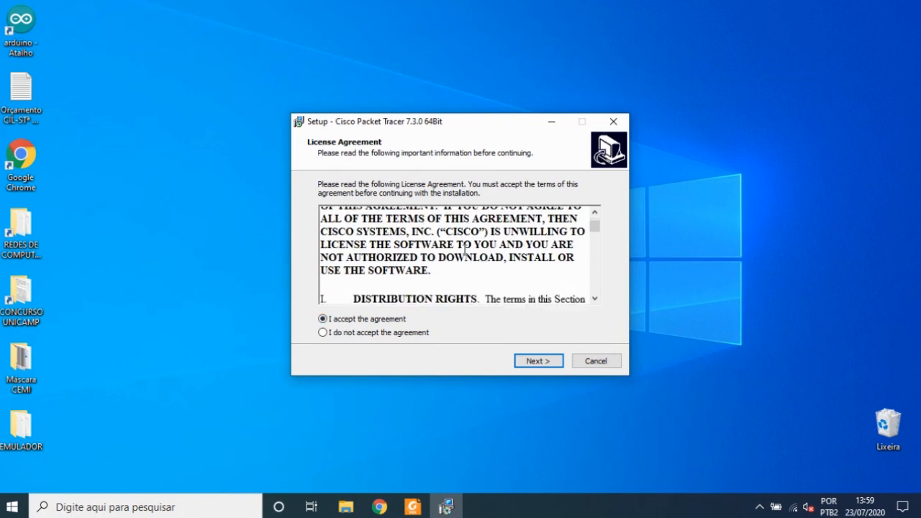
{"action": "scroll", "coordinate": [464, 250], "scroll_direction": "down", "scroll_amount": 2}
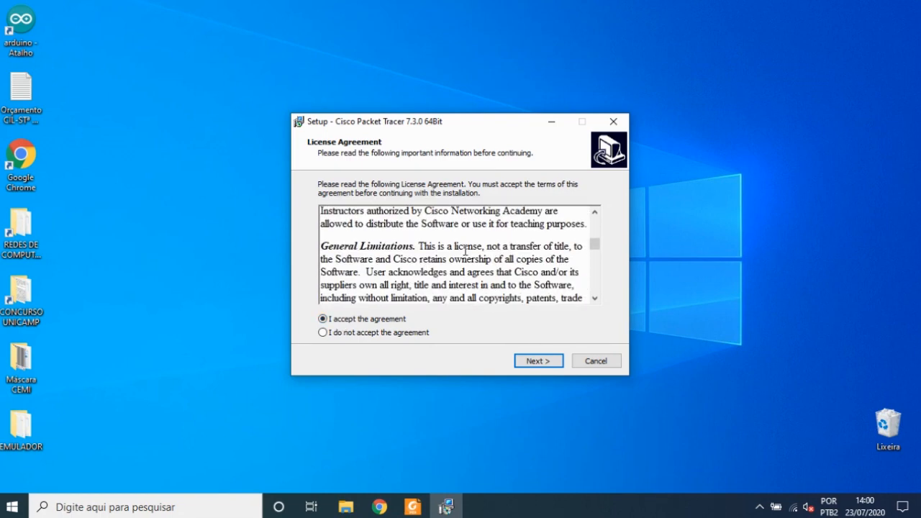
{"action": "left_click", "coordinate": [360, 335]}
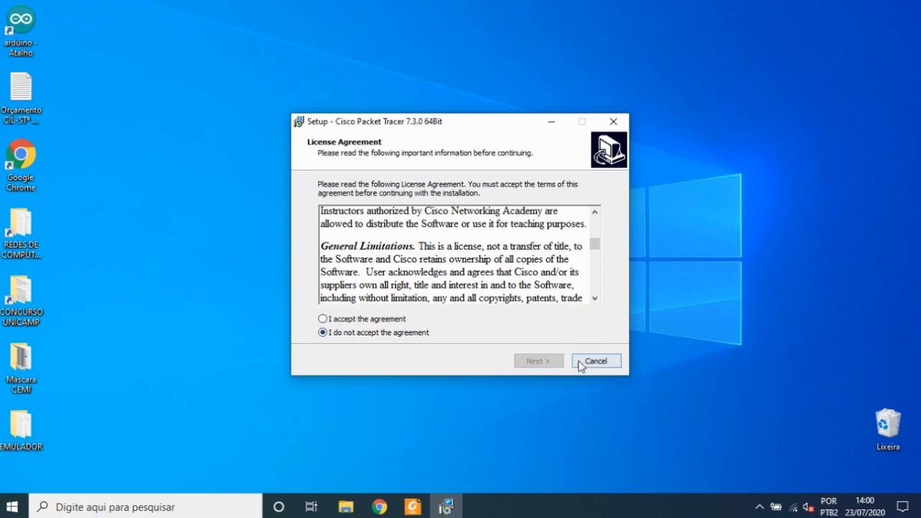
{"action": "left_click", "coordinate": [335, 321]}
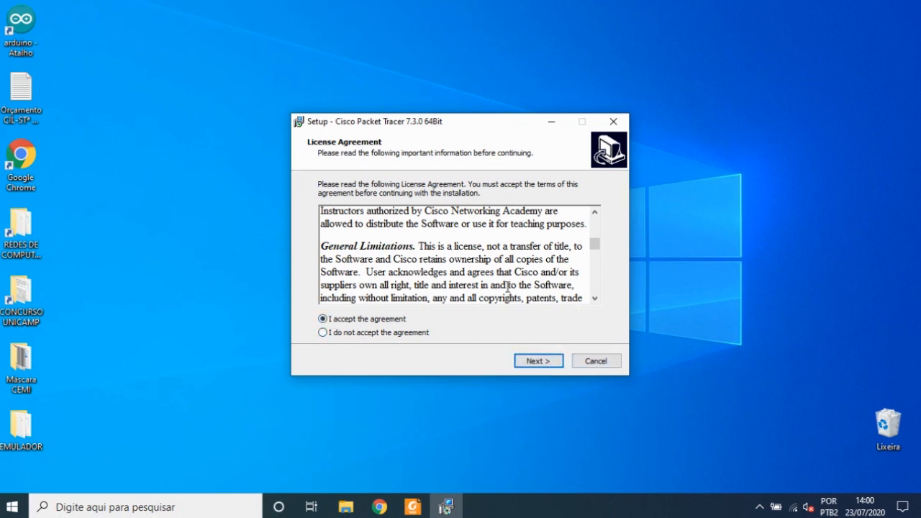
{"action": "left_click", "coordinate": [539, 361]}
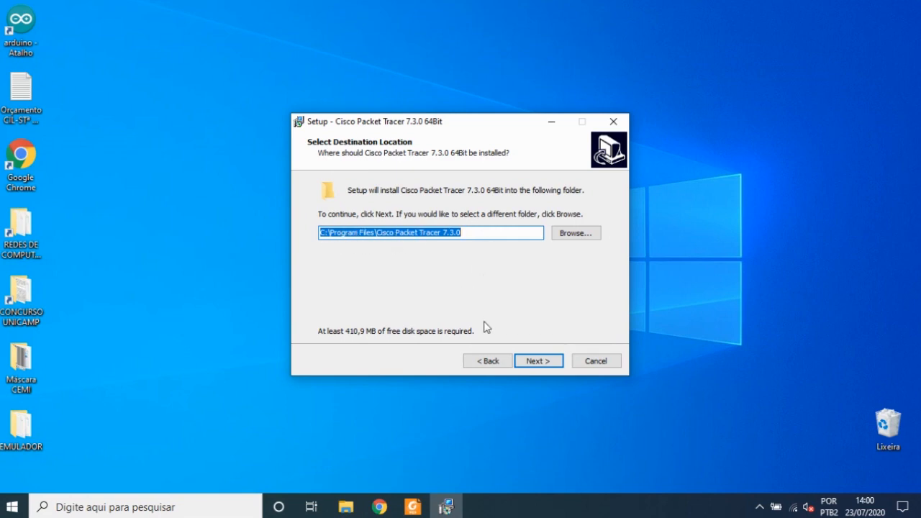
Step: Keep the default install folder, Start Menu folder and desktop shortcut, and start the installation
{"action": "left_click", "coordinate": [538, 360]}
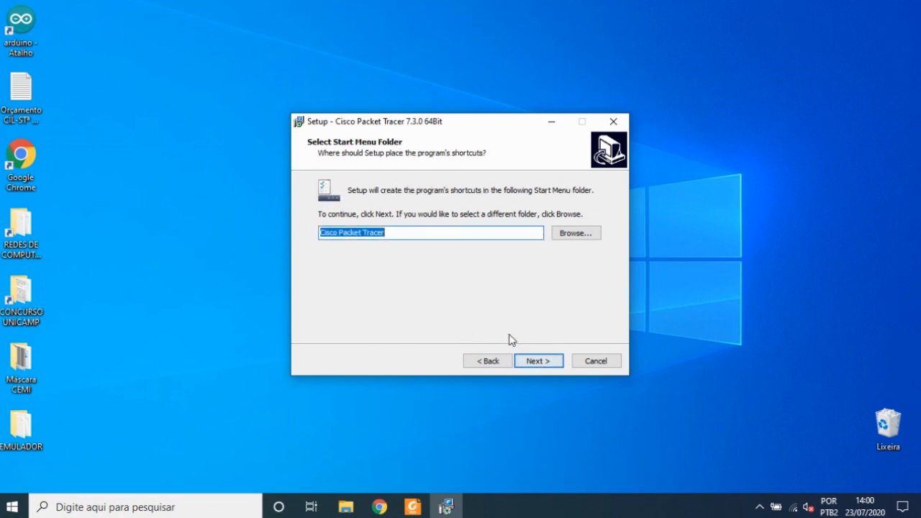
{"action": "left_click", "coordinate": [535, 360]}
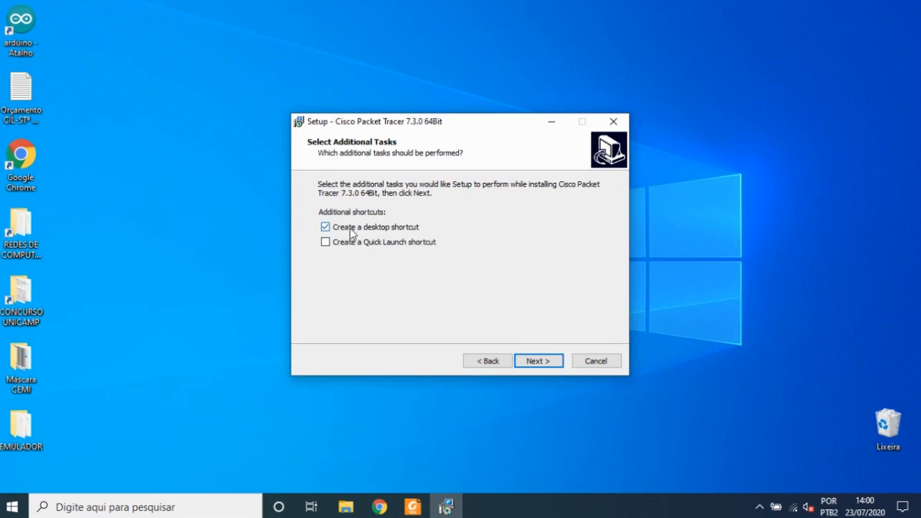
{"action": "left_click", "coordinate": [547, 364]}
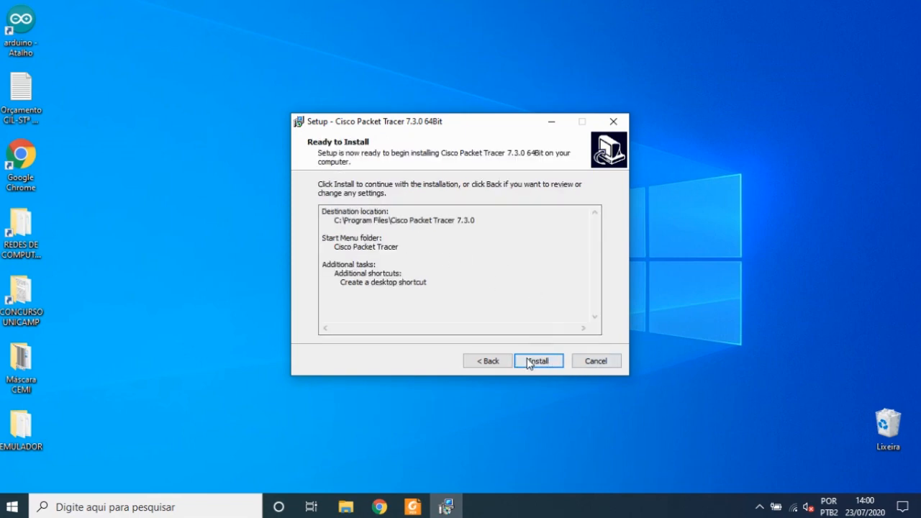
{"action": "left_click", "coordinate": [547, 364]}
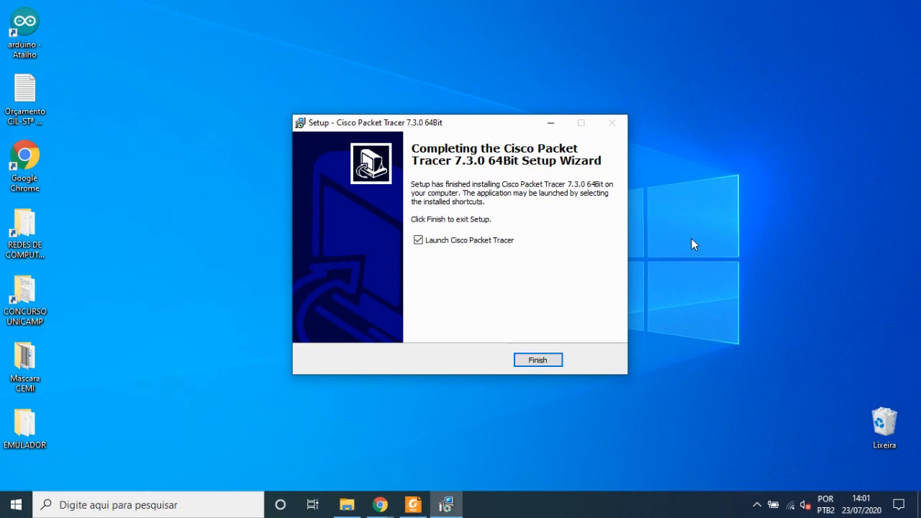
Step: Finish setup launching Cisco Packet Tracer, acknowledge the first-run notice and allow it through the firewall
{"action": "left_click", "coordinate": [540, 364]}
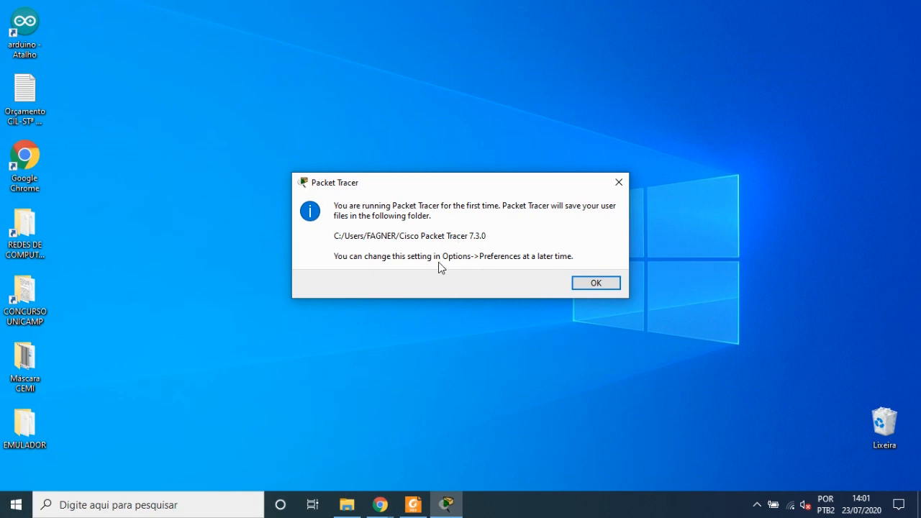
{"action": "left_click", "coordinate": [602, 283]}
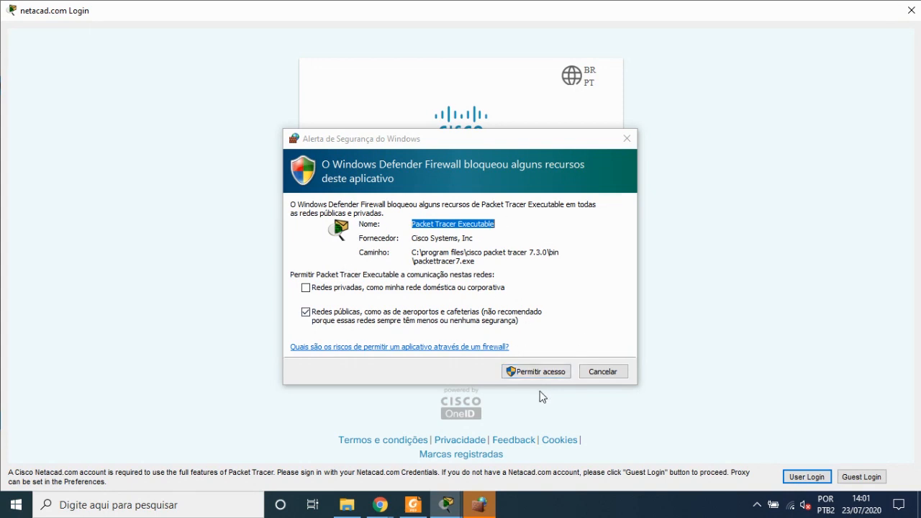
{"action": "left_click", "coordinate": [550, 370]}
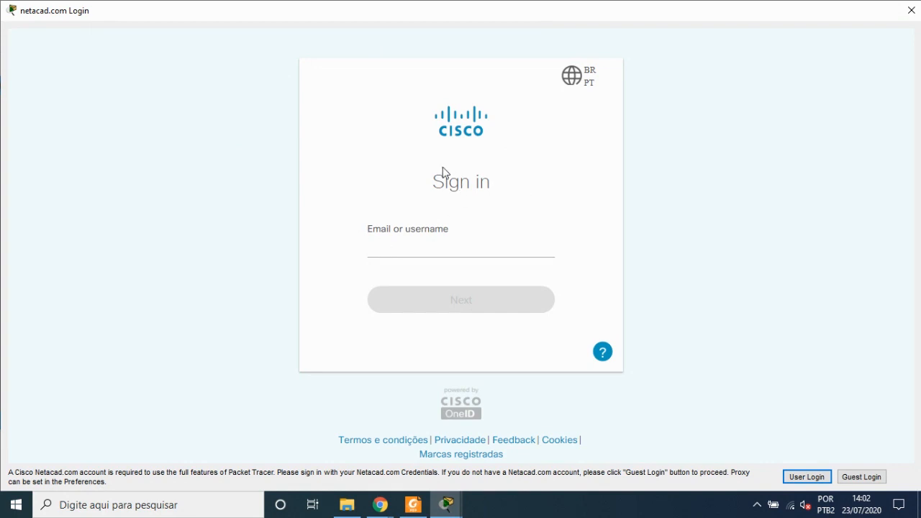
Step: Sign in to Packet Tracer as a guest, closing the netacad page opened in the browser
{"action": "left_click", "coordinate": [870, 476]}
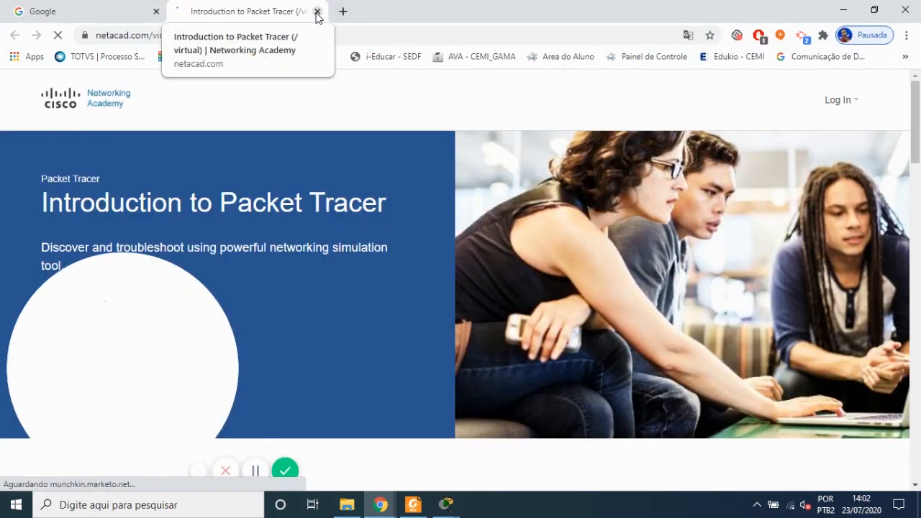
{"action": "left_click", "coordinate": [316, 12]}
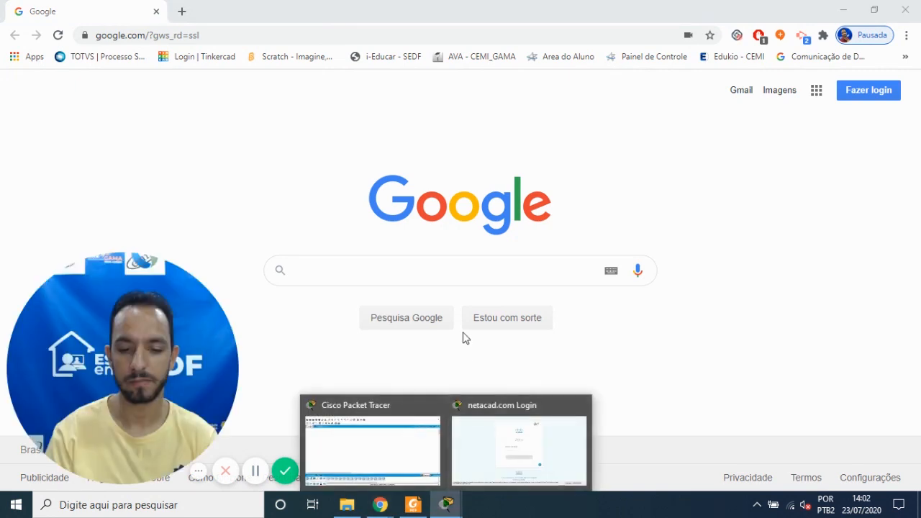
{"action": "left_click", "coordinate": [406, 469]}
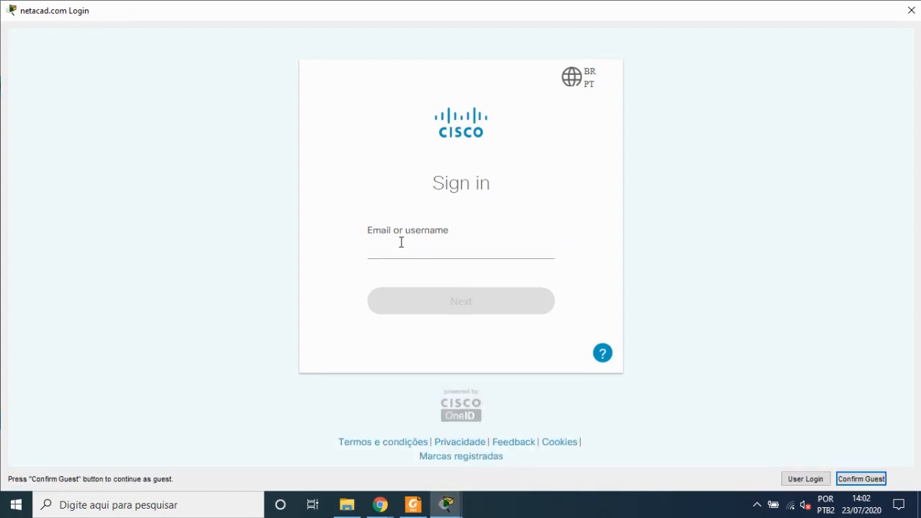
{"action": "left_click", "coordinate": [862, 478]}
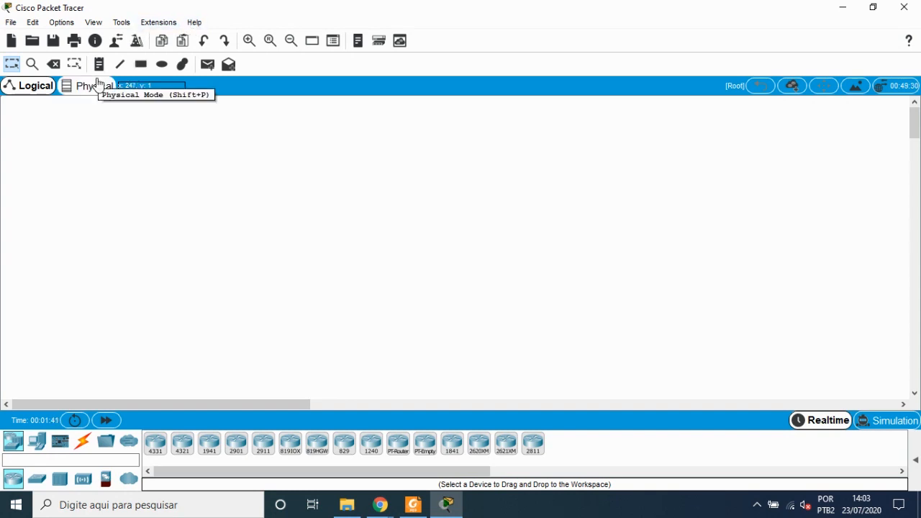
Step: Browse the File menu and the device categories of the device library
{"action": "left_click", "coordinate": [11, 23]}
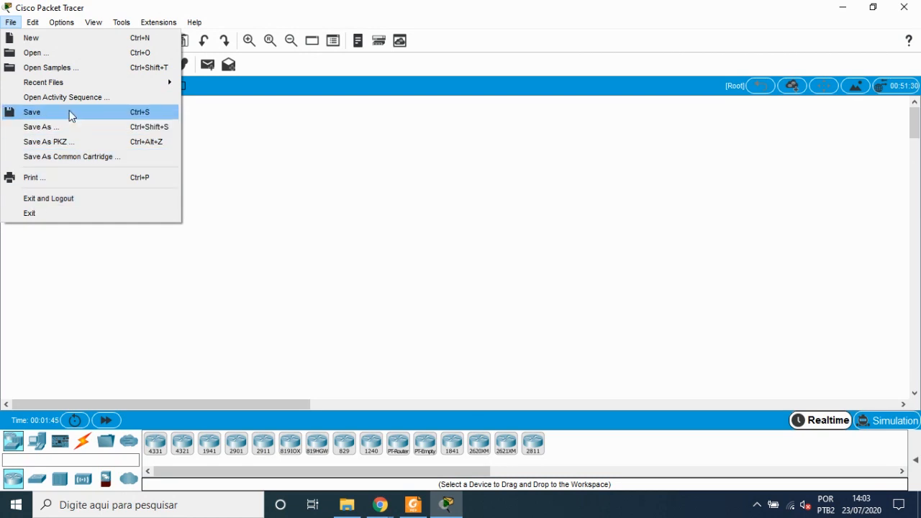
{"action": "left_click", "coordinate": [335, 241]}
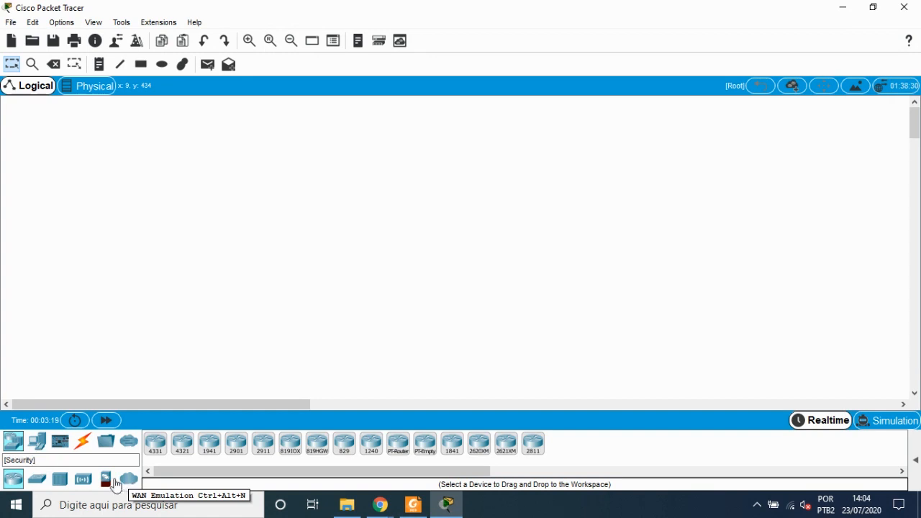
{"action": "left_click", "coordinate": [38, 445]}
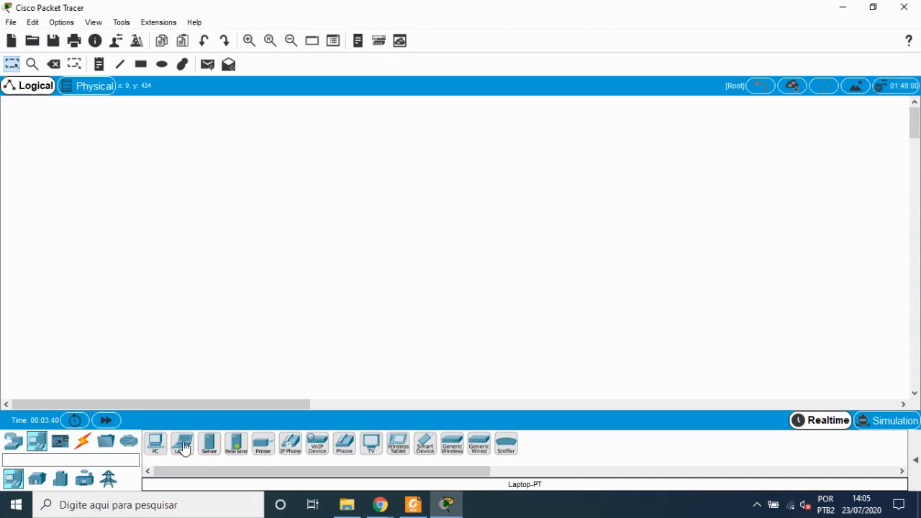
{"action": "left_click", "coordinate": [37, 480]}
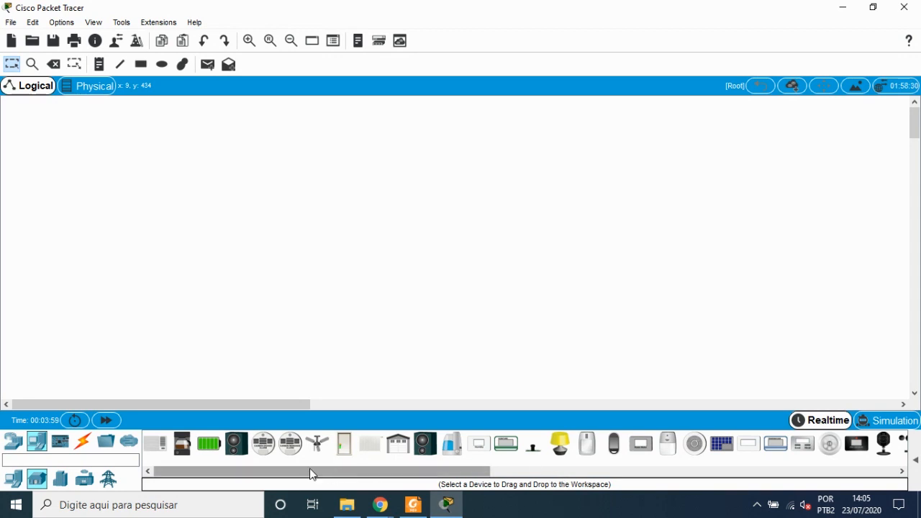
{"action": "left_click_drag", "start_coordinate": [312, 470], "coordinate": [296, 480]}
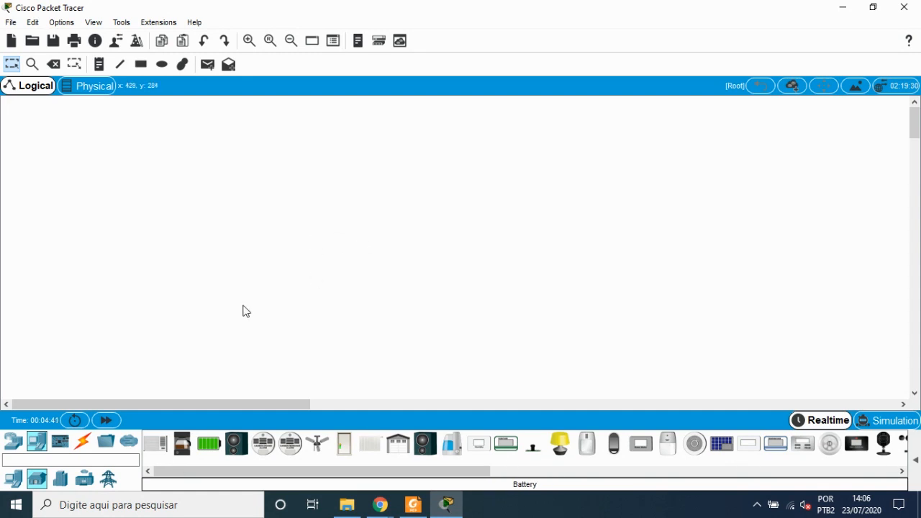
{"action": "left_click", "coordinate": [60, 444]}
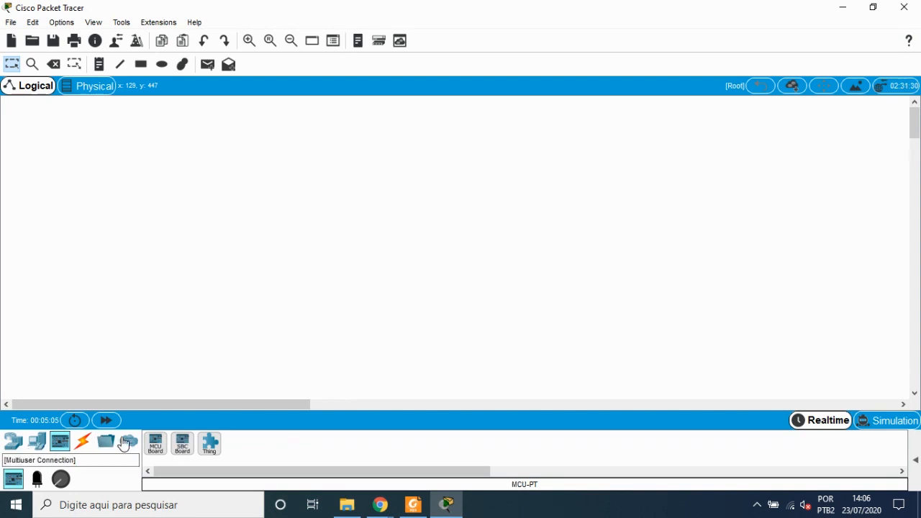
{"action": "left_click", "coordinate": [16, 443]}
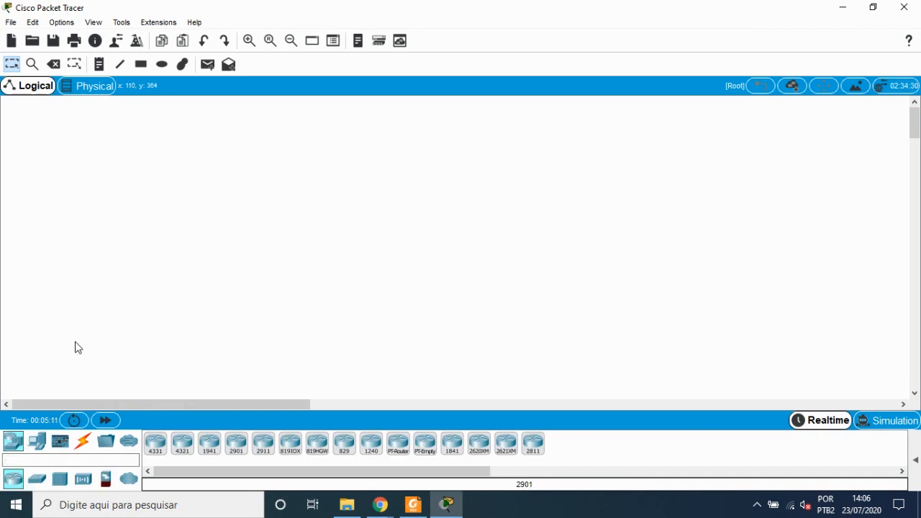
Step: Place two generic PCs on the workspace, one above the other
{"action": "left_click", "coordinate": [39, 445]}
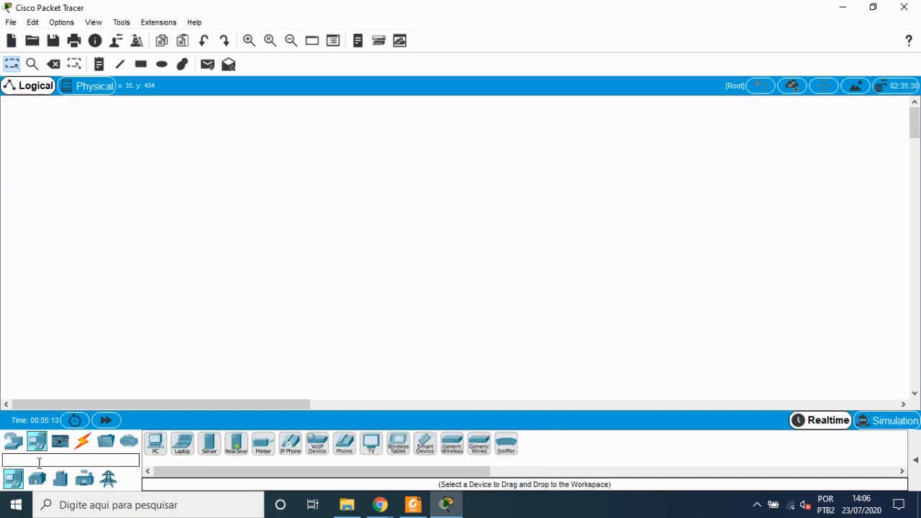
{"action": "left_click", "coordinate": [155, 444]}
{"action": "left_click", "coordinate": [169, 205]}
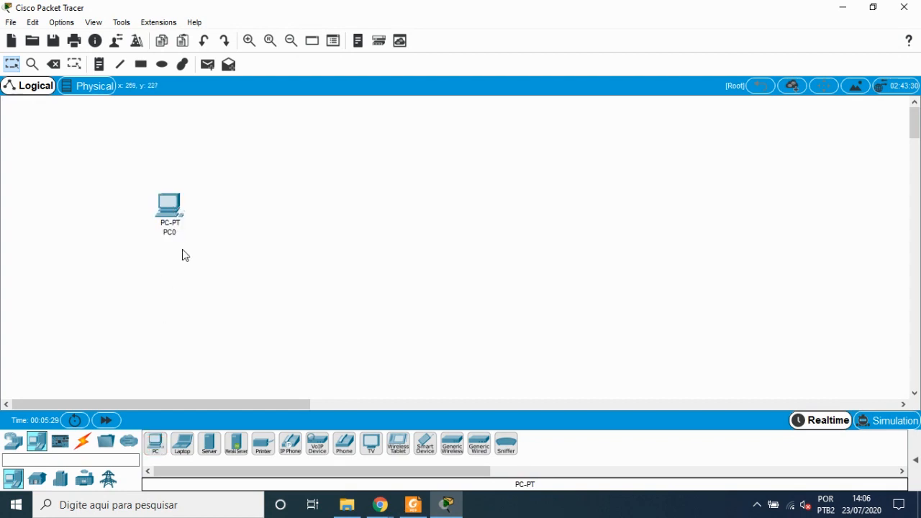
{"action": "left_click", "coordinate": [155, 442]}
{"action": "left_click", "coordinate": [167, 271]}
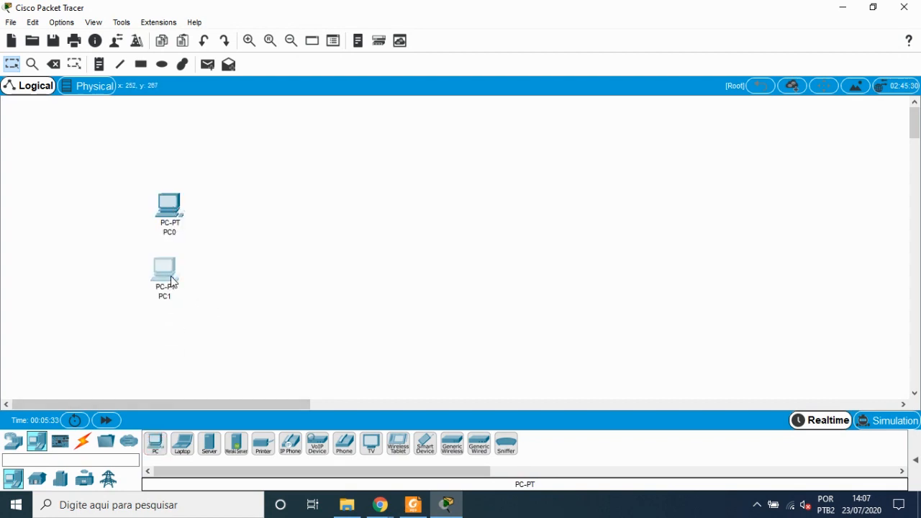
{"action": "left_click_drag", "start_coordinate": [171, 281], "coordinate": [173, 282]}
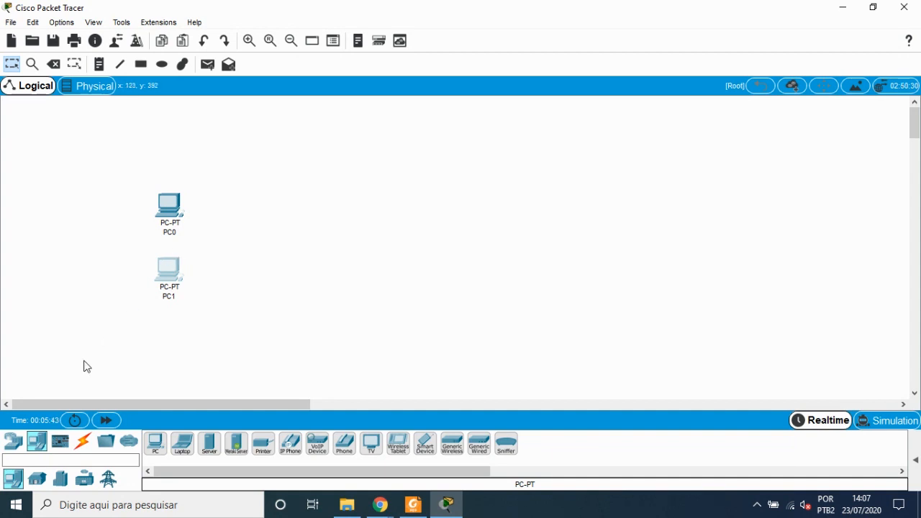
Step: Place a 2901 router to the right of the two PCs
{"action": "left_click", "coordinate": [14, 443]}
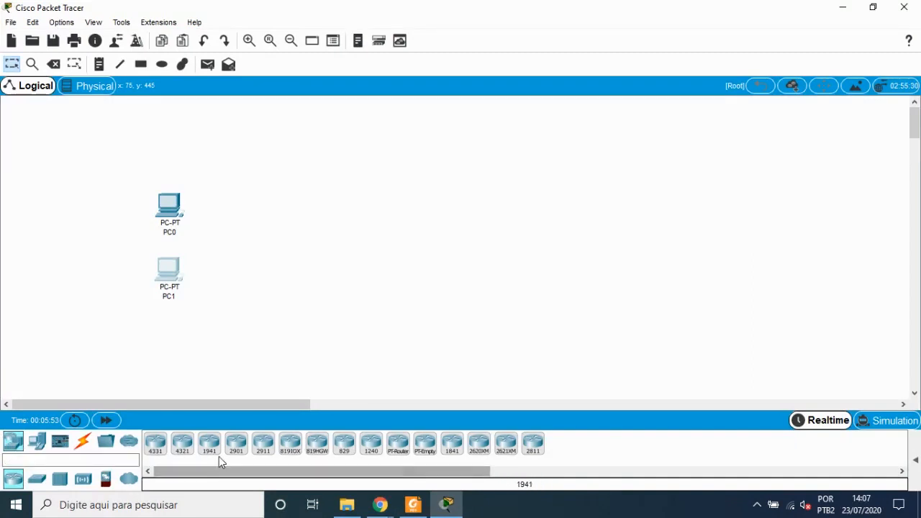
{"action": "left_click", "coordinate": [238, 443]}
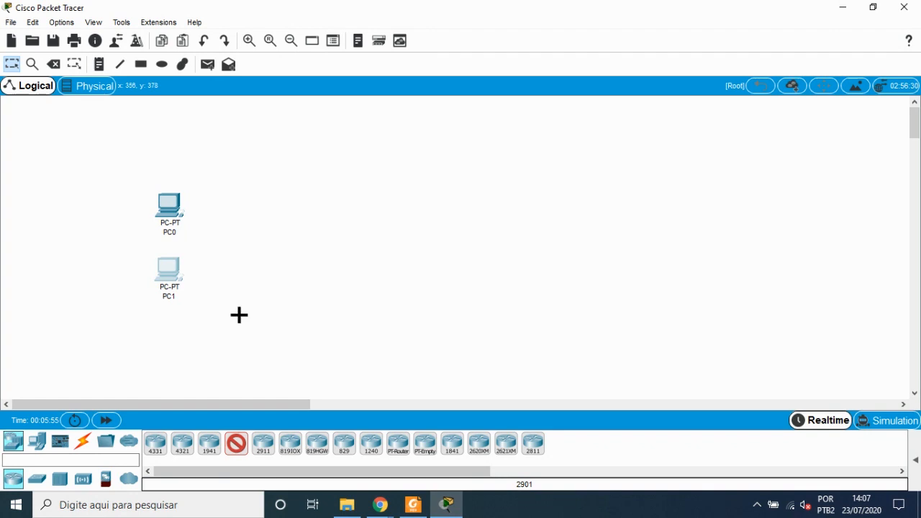
{"action": "left_click", "coordinate": [239, 241]}
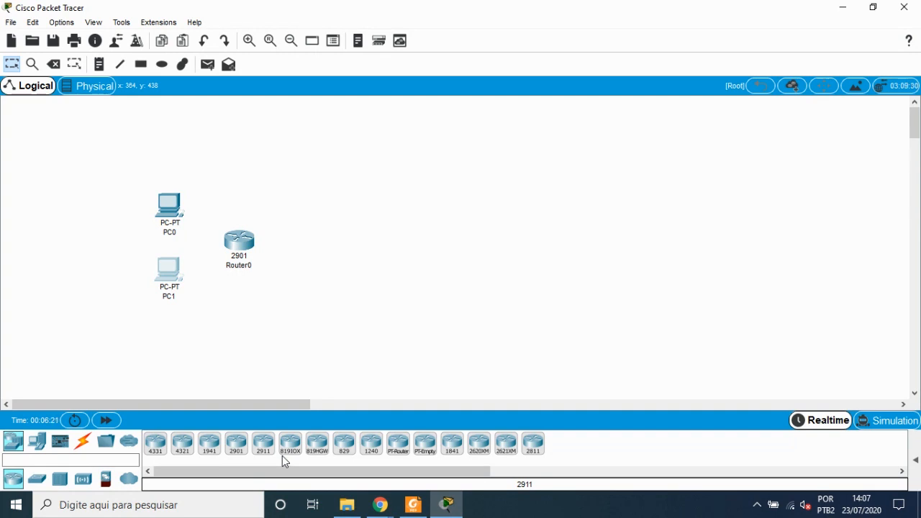
Step: Browse the switch and wireless device categories of the device library
{"action": "left_click", "coordinate": [37, 479]}
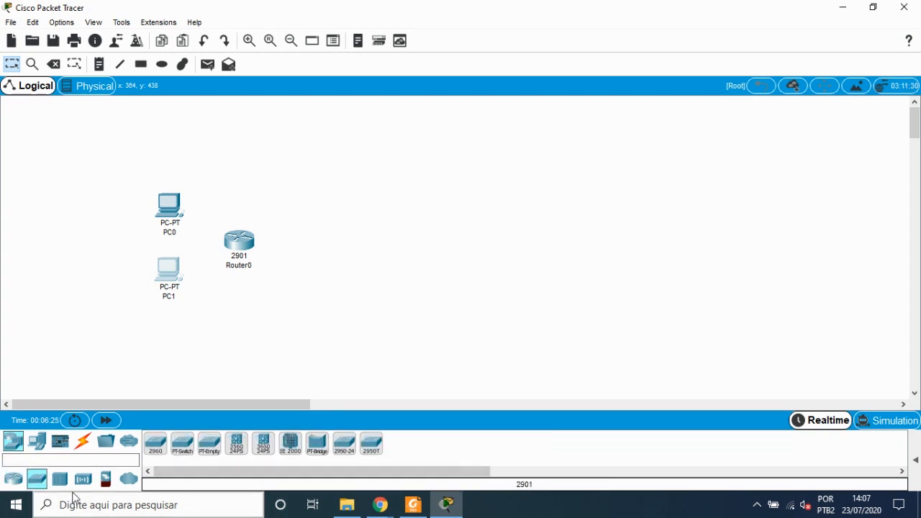
{"action": "left_click", "coordinate": [83, 478]}
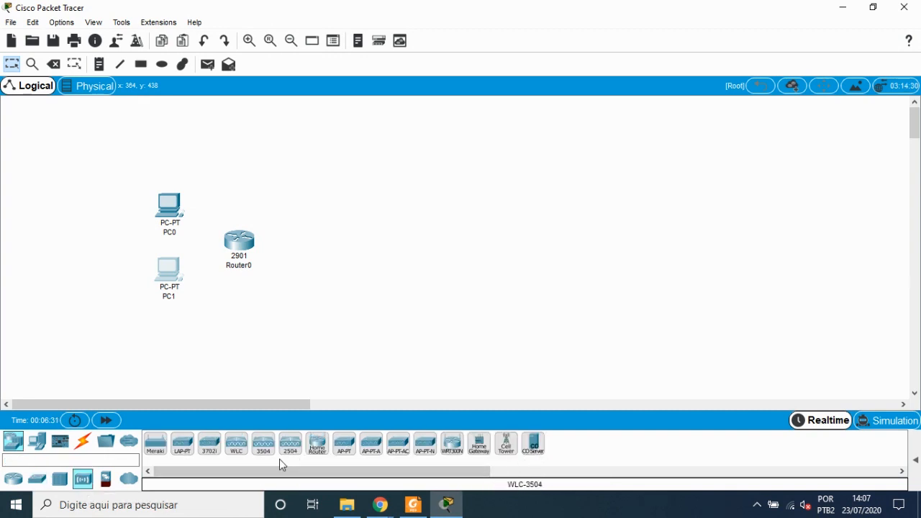
{"action": "left_click", "coordinate": [14, 480]}
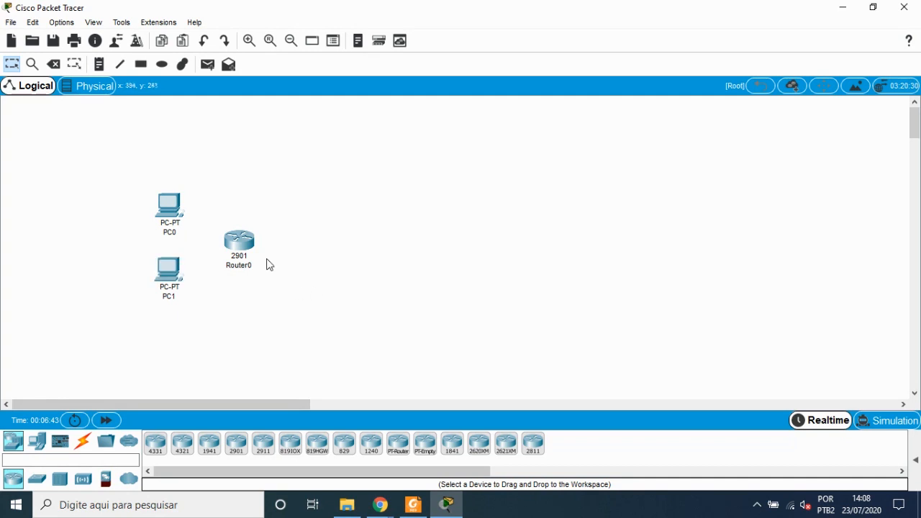
Step: Rearrange the 2901 router and the two PCs slightly to tidy the layout
{"action": "left_click_drag", "start_coordinate": [239, 244], "coordinate": [276, 244]}
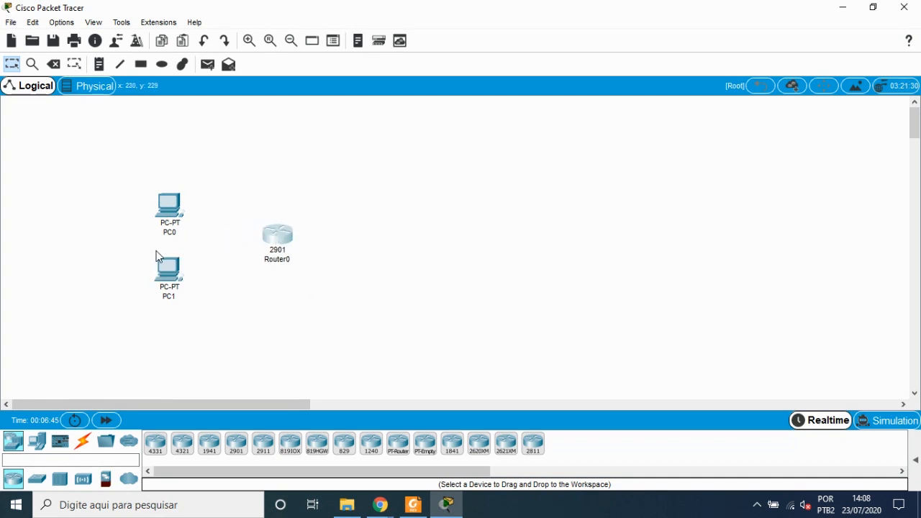
{"action": "left_click_drag", "start_coordinate": [277, 240], "coordinate": [273, 241]}
{"action": "left_click_drag", "start_coordinate": [274, 242], "coordinate": [266, 247]}
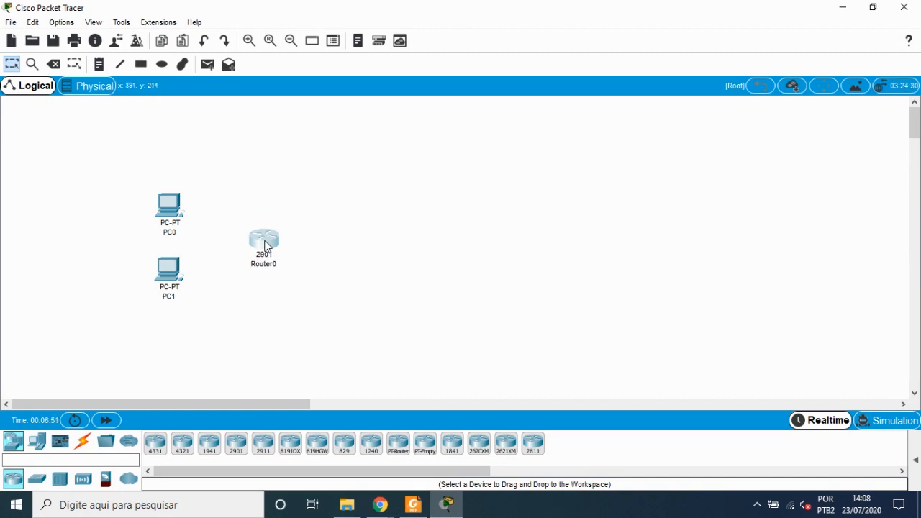
{"action": "left_click", "coordinate": [173, 214]}
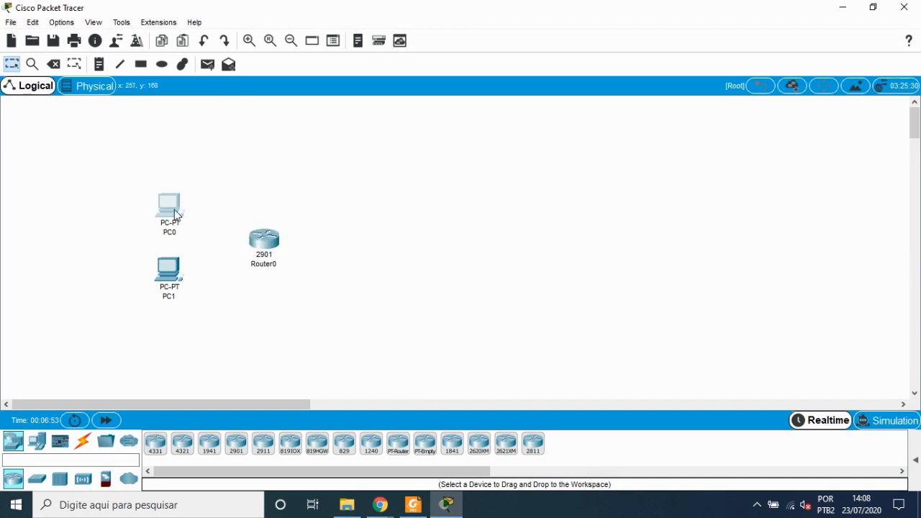
{"action": "left_click_drag", "start_coordinate": [175, 214], "coordinate": [178, 215]}
{"action": "left_click_drag", "start_coordinate": [177, 274], "coordinate": [181, 275]}
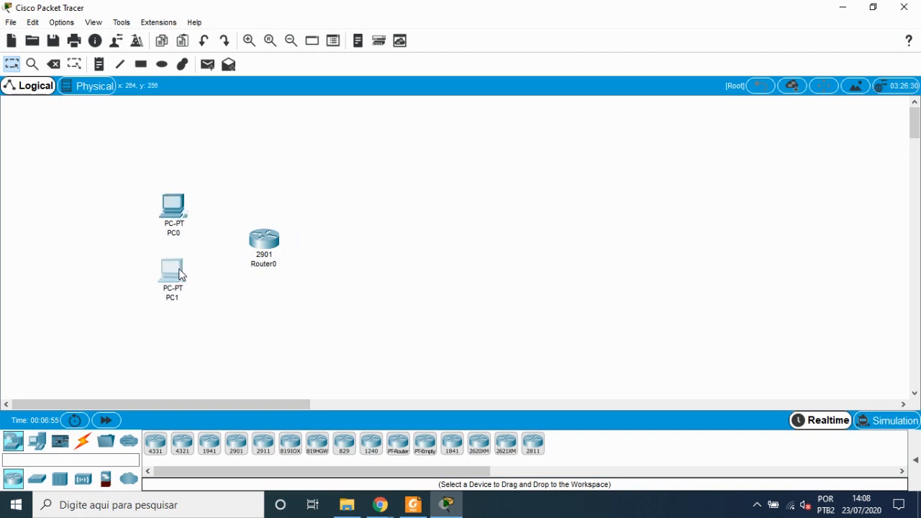
{"action": "left_click_drag", "start_coordinate": [259, 249], "coordinate": [245, 247]}
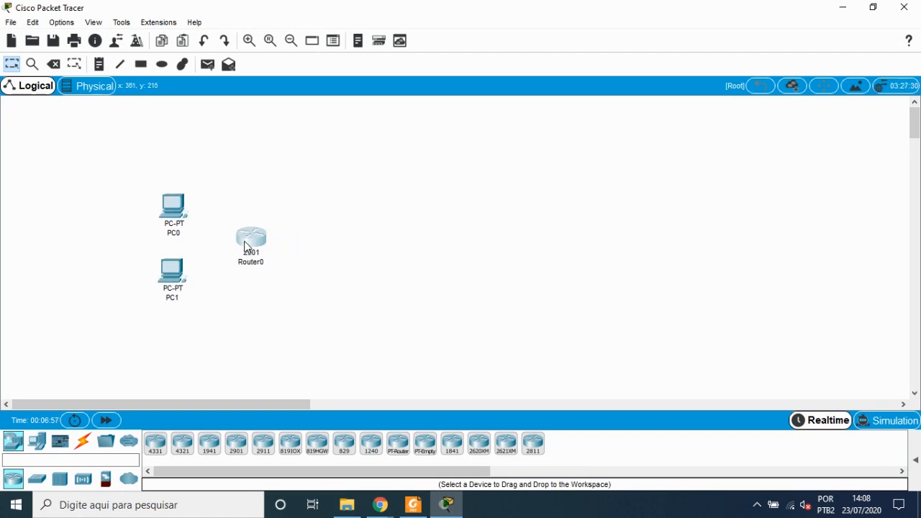
{"action": "mouse_move", "coordinate": [245, 247]}
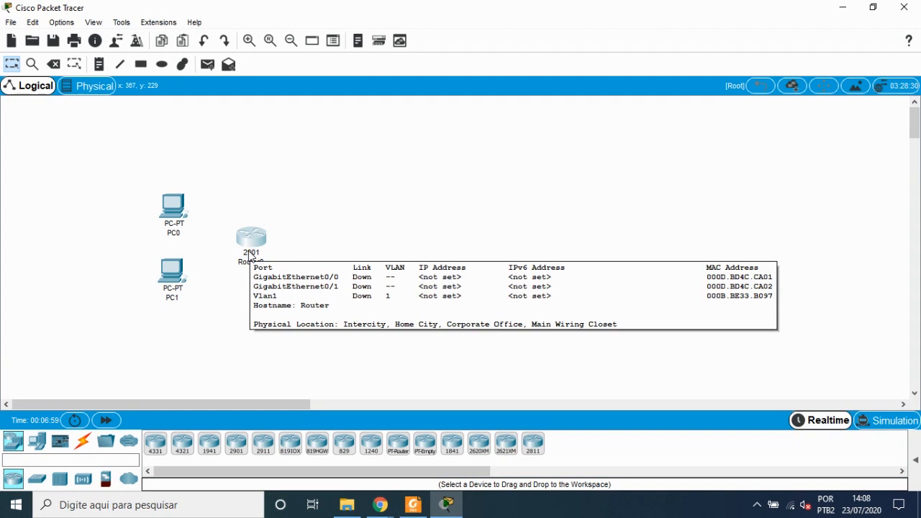
{"action": "left_click", "coordinate": [363, 198]}
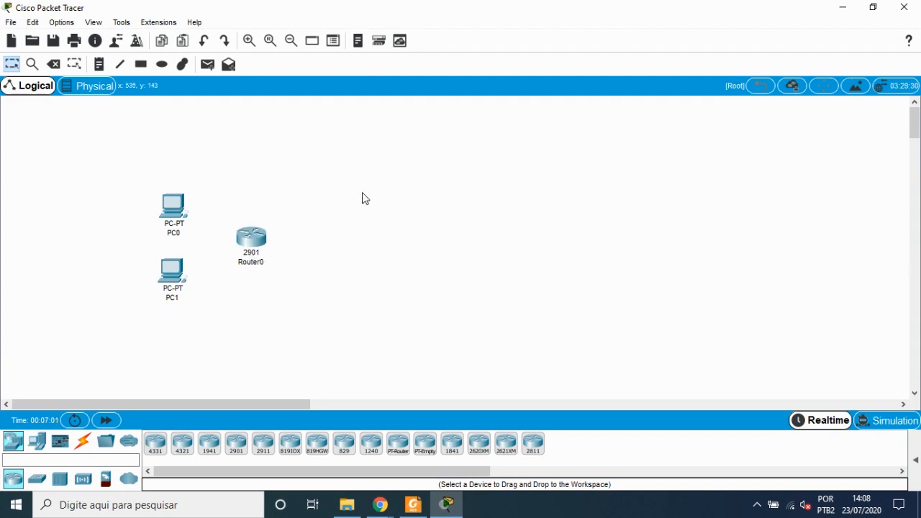
Step: Draw an ellipse filled in light cyan #aaffff enclosing the two PCs and the router
{"action": "left_click", "coordinate": [54, 64]}
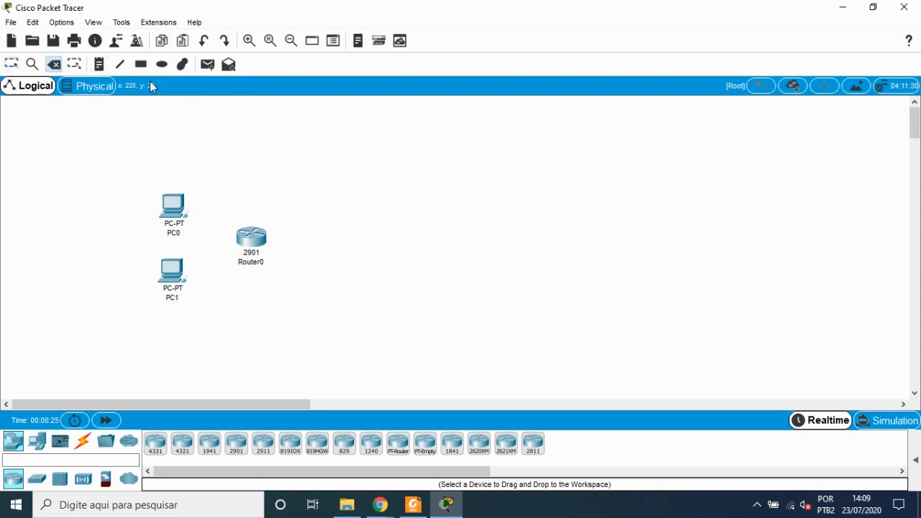
{"action": "left_click", "coordinate": [162, 64]}
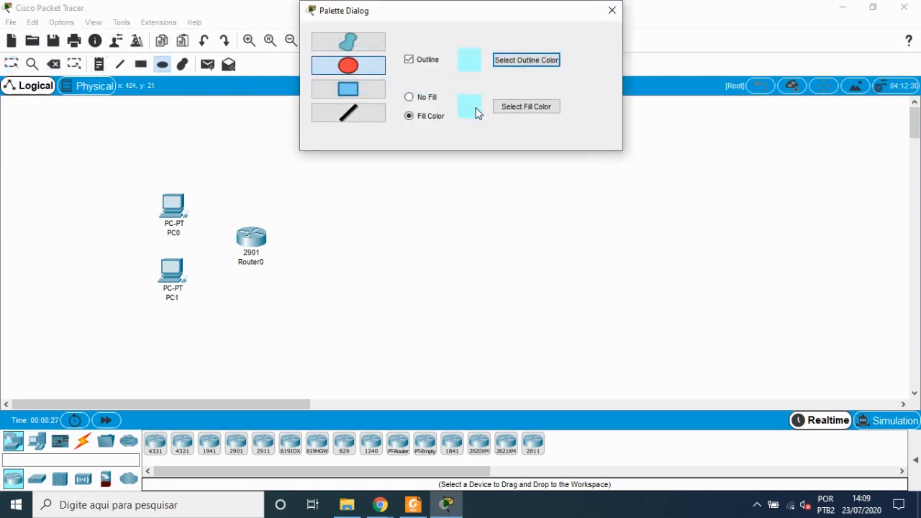
{"action": "left_click", "coordinate": [518, 110]}
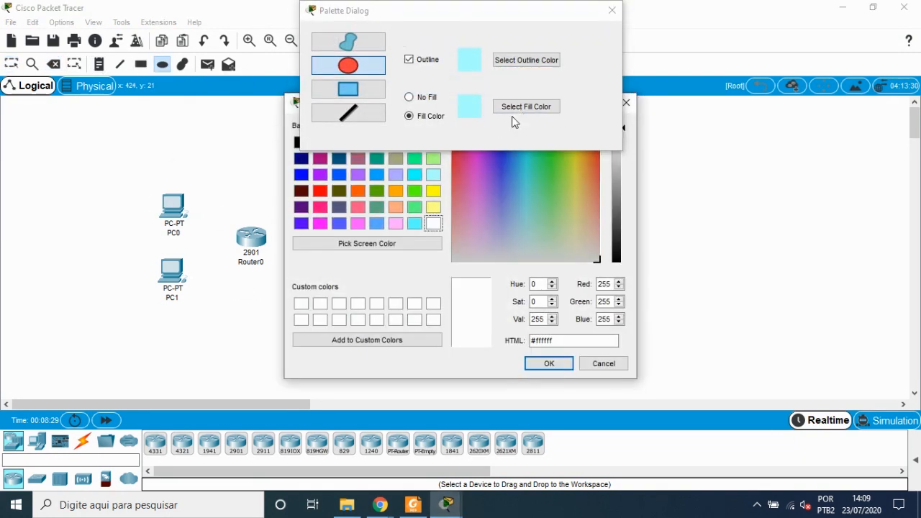
{"action": "left_click", "coordinate": [434, 177]}
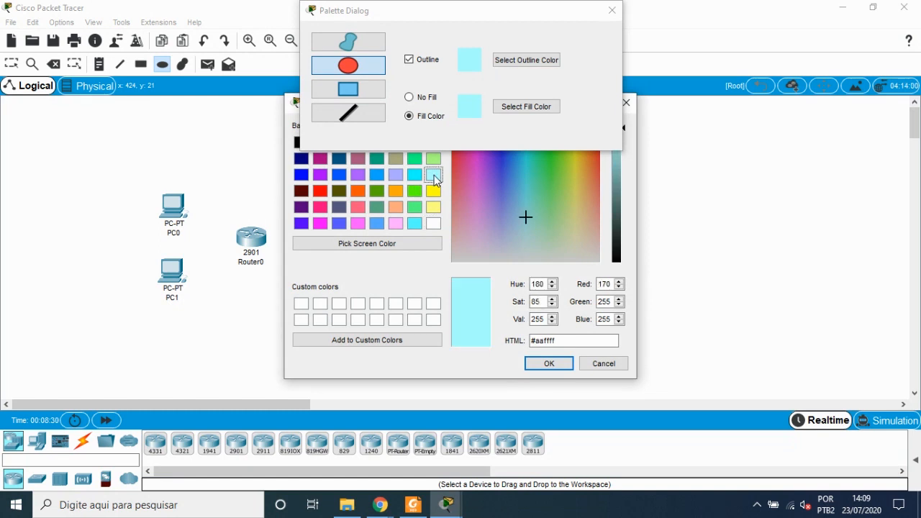
{"action": "left_click", "coordinate": [550, 367]}
{"action": "left_click", "coordinate": [612, 10]}
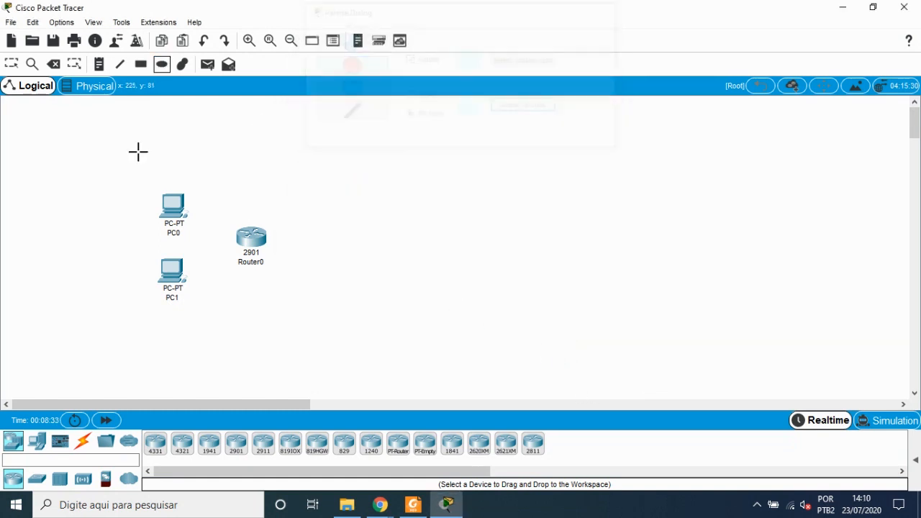
{"action": "mouse_move", "coordinate": [111, 172]}
{"action": "left_mouse_down"}
{"action": "mouse_move", "coordinate": [183, 286]}
{"action": "mouse_move", "coordinate": [246, 324]}
{"action": "mouse_move", "coordinate": [282, 317]}
{"action": "left_mouse_up"}
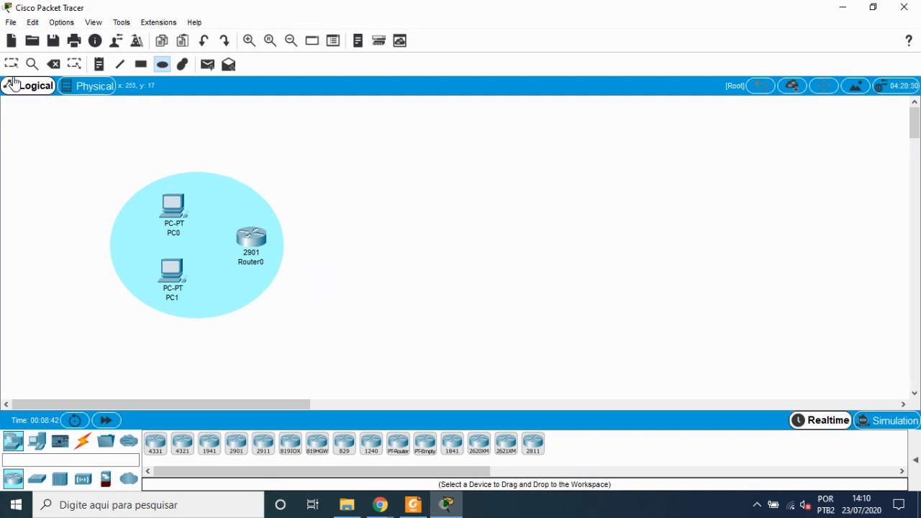
{"action": "key", "text": "Escape"}
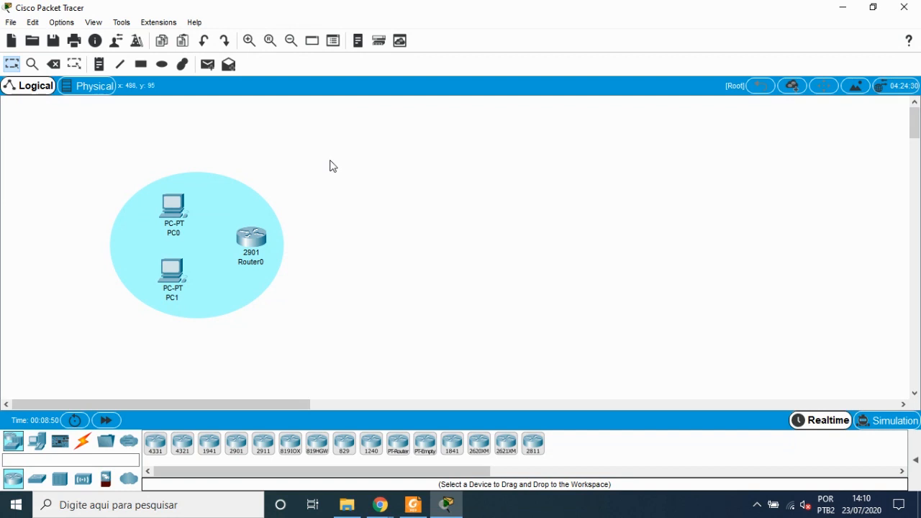
Step: Add a note reading 'Rede Local Residencial' centred above the ellipse
{"action": "left_click", "coordinate": [99, 64]}
{"action": "left_click", "coordinate": [169, 146]}
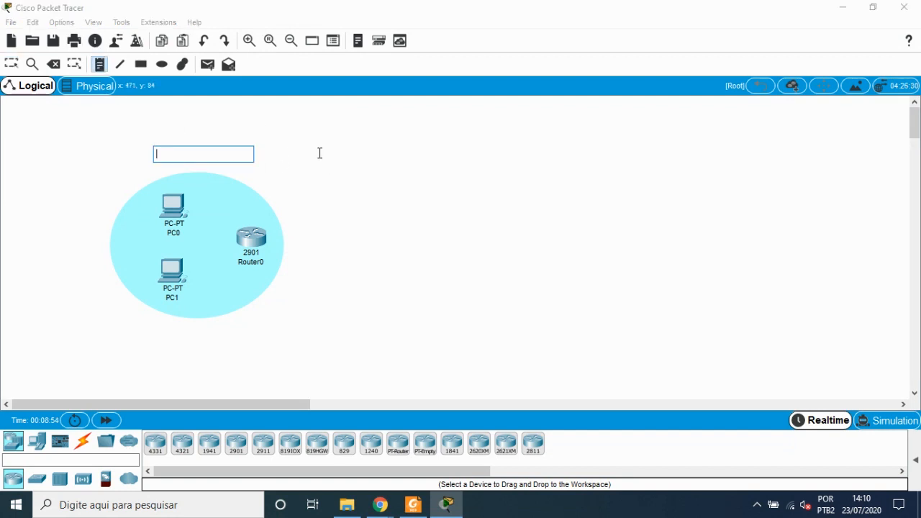
{"action": "type", "text": "Rede LCO"}
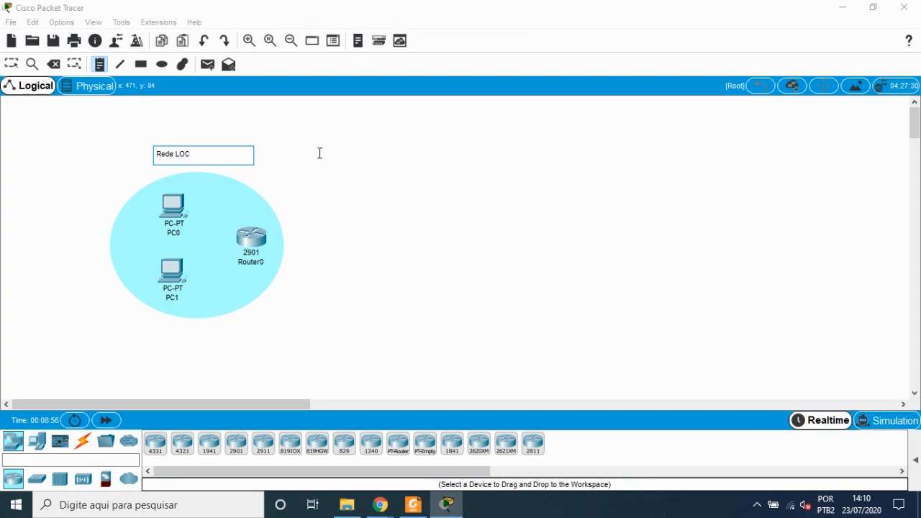
{"action": "key", "text": "BackSpace"}
{"action": "key", "text": "BackSpace"}
{"action": "type", "text": "ocal Residencial"}
{"action": "left_click", "coordinate": [345, 189]}
{"action": "left_click", "coordinate": [206, 154]}
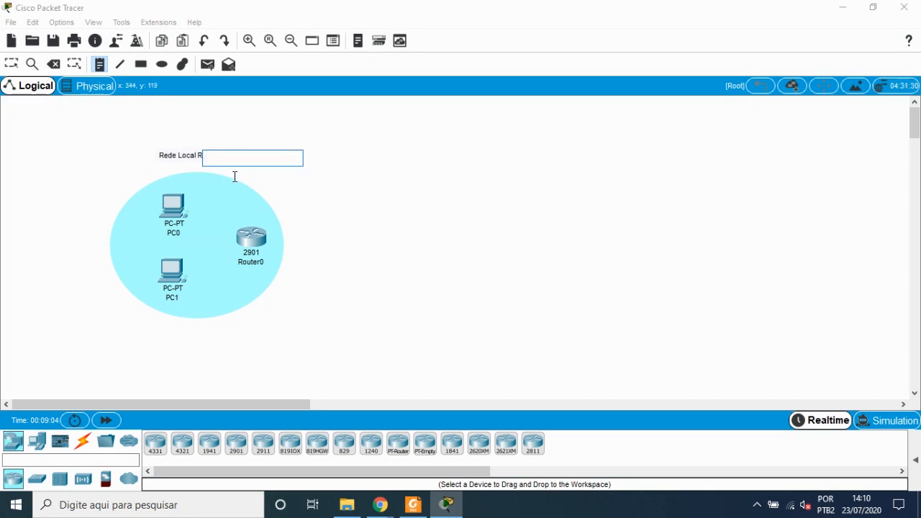
{"action": "key", "text": "Escape"}
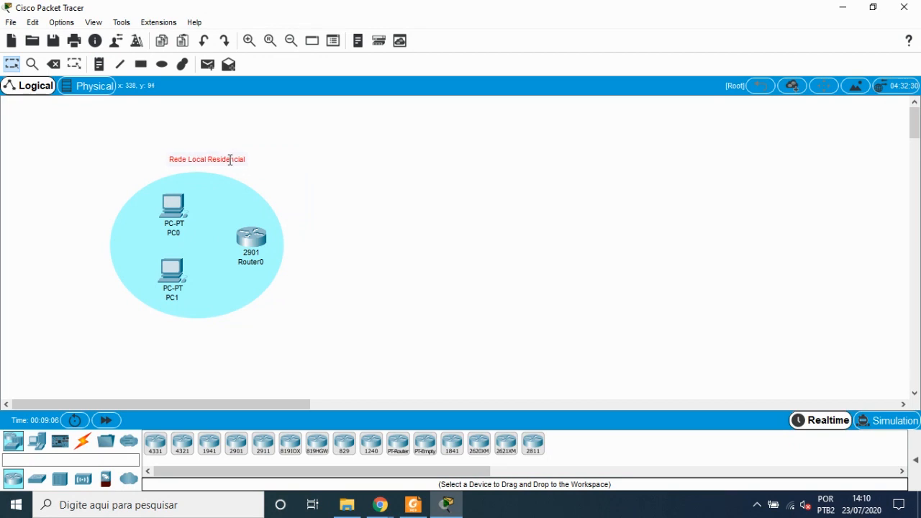
{"action": "left_click_drag", "start_coordinate": [230, 159], "coordinate": [224, 163]}
{"action": "left_click", "coordinate": [343, 193]}
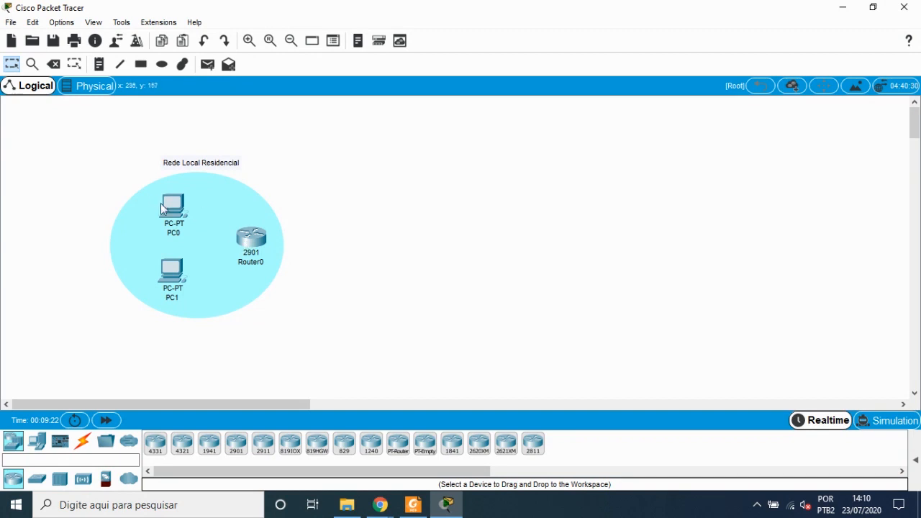
Step: Open the device windows of PC0 and PC1 to inspect them
{"action": "mouse_move", "coordinate": [168, 216]}
{"action": "left_click", "coordinate": [176, 218]}
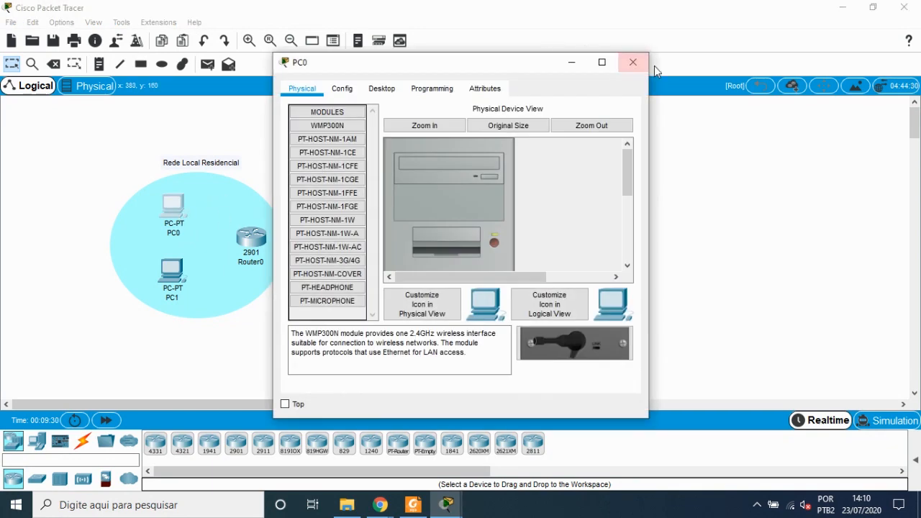
{"action": "left_click", "coordinate": [633, 62]}
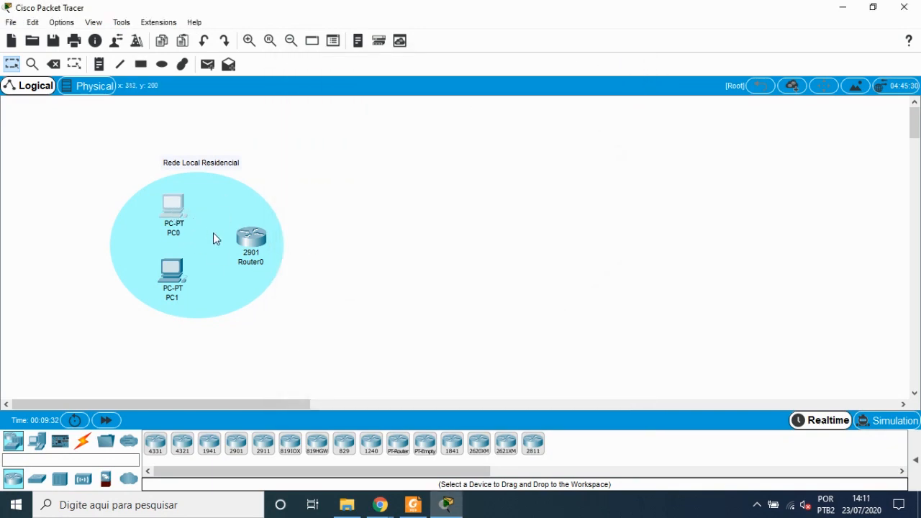
{"action": "mouse_move", "coordinate": [246, 243]}
{"action": "mouse_move", "coordinate": [177, 220]}
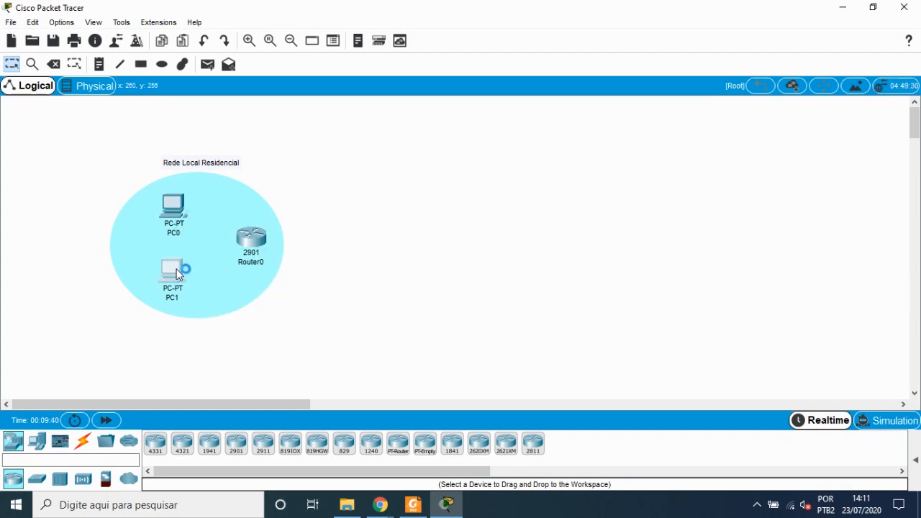
{"action": "left_click", "coordinate": [180, 271]}
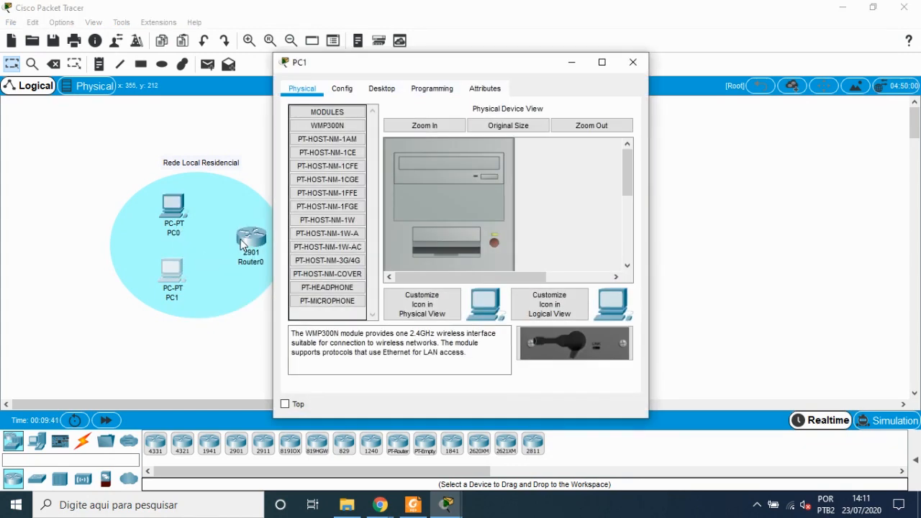
{"action": "left_click", "coordinate": [633, 62]}
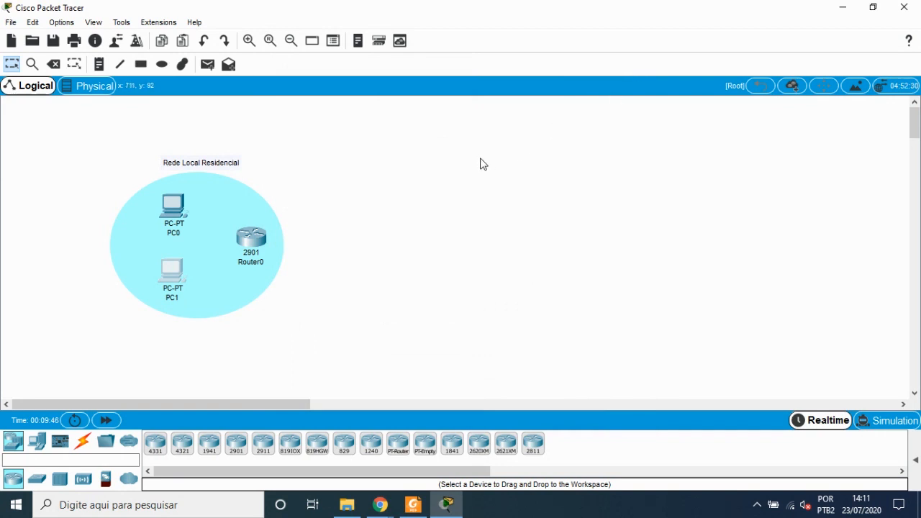
Step: Try to connect a Copper Straight-Through cable to PC0's USB0 port
{"action": "left_click", "coordinate": [83, 443]}
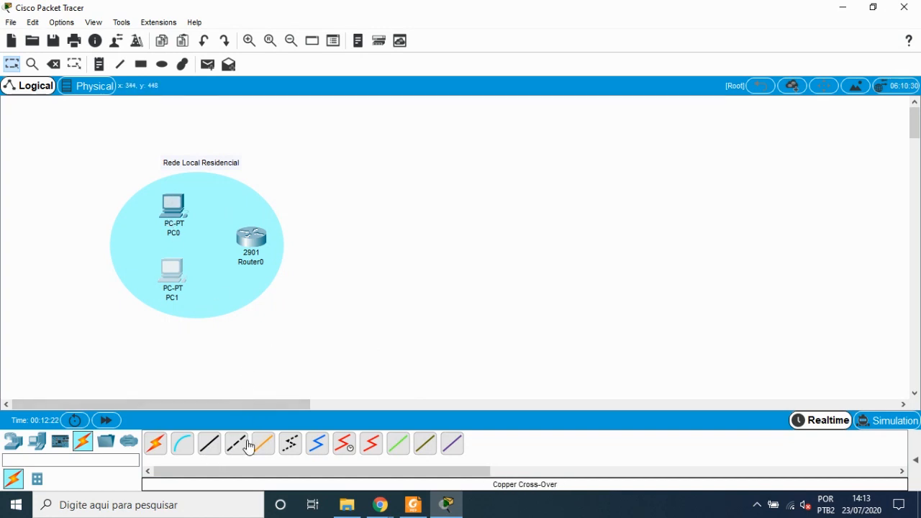
{"action": "left_click", "coordinate": [175, 219]}
{"action": "left_click", "coordinate": [631, 60]}
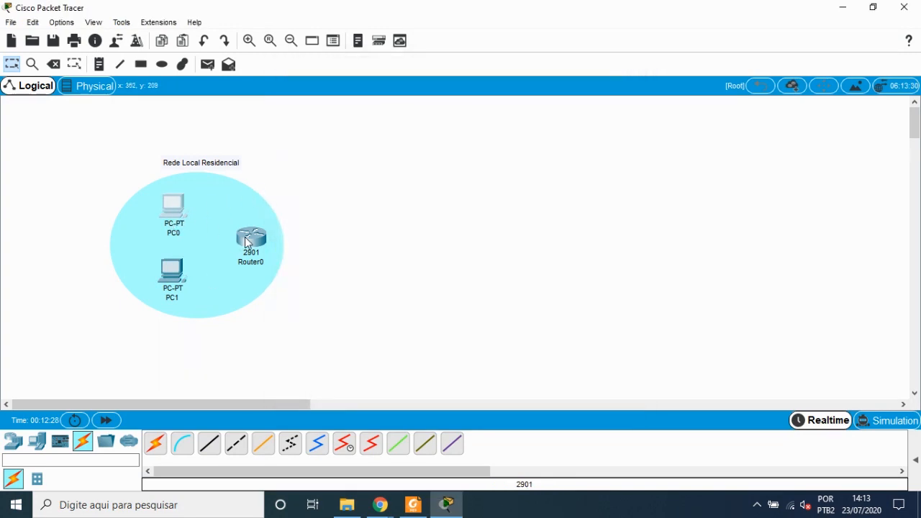
{"action": "left_click", "coordinate": [211, 446]}
{"action": "left_click", "coordinate": [175, 209]}
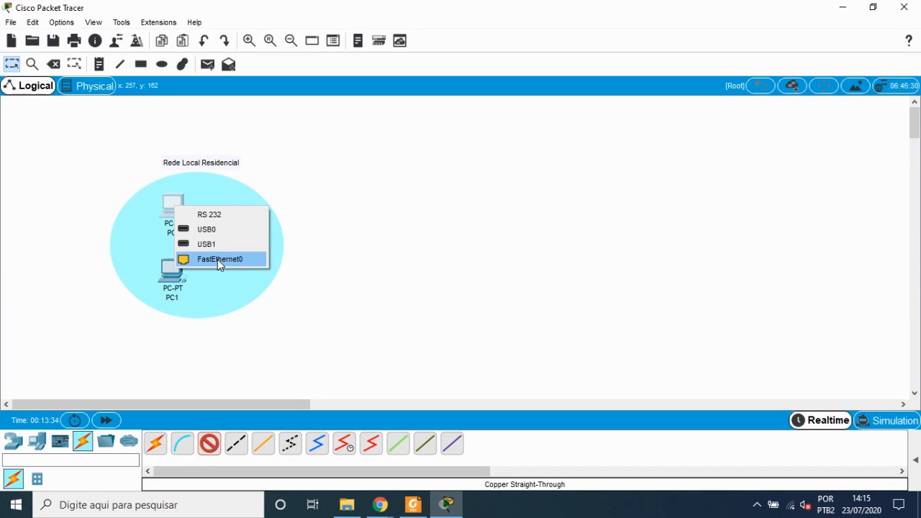
{"action": "left_click", "coordinate": [218, 230]}
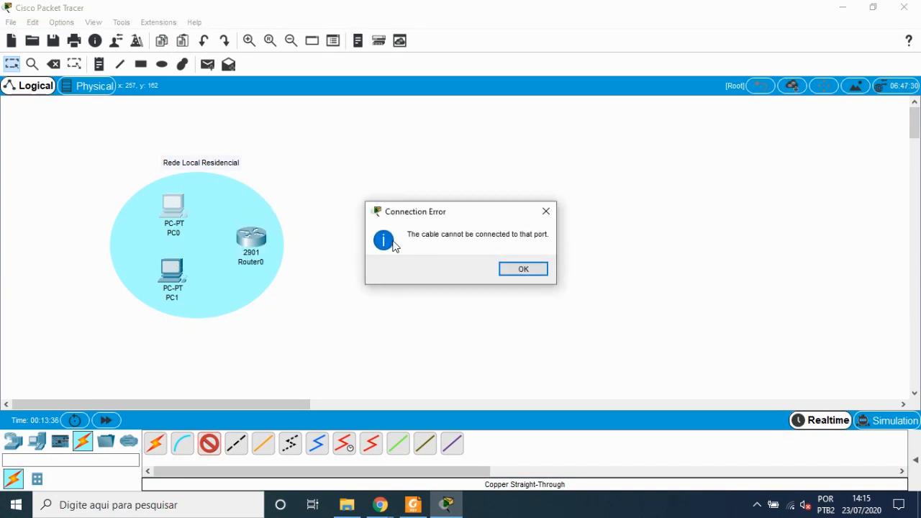
{"action": "left_click", "coordinate": [528, 270]}
Step: Connect PC0's FastEthernet0 to Router0's GigabitEthernet0/0 with the Copper Straight-Through cable
{"action": "left_click", "coordinate": [171, 214]}
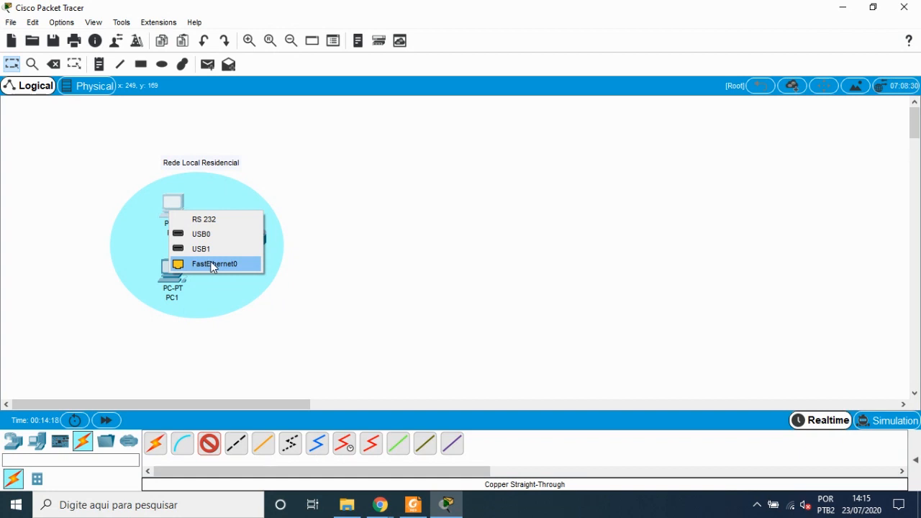
{"action": "left_click", "coordinate": [210, 264]}
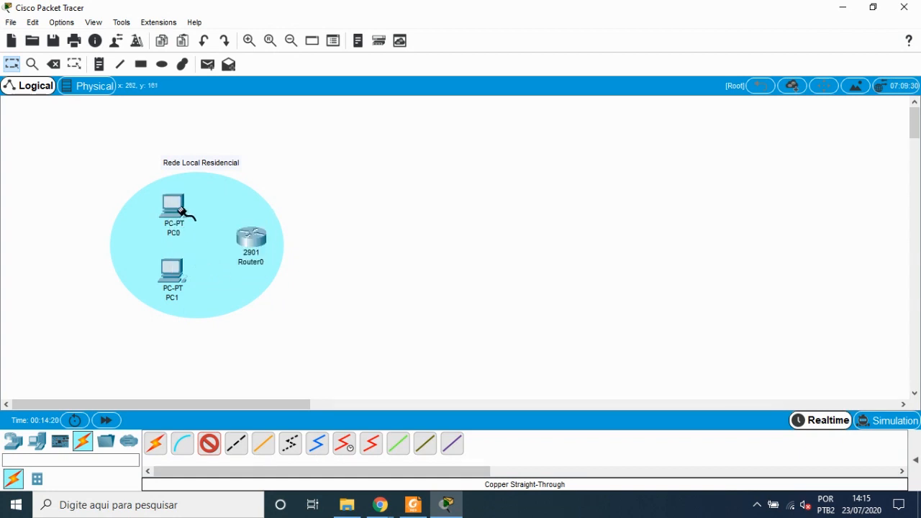
{"action": "mouse_move", "coordinate": [181, 210]}
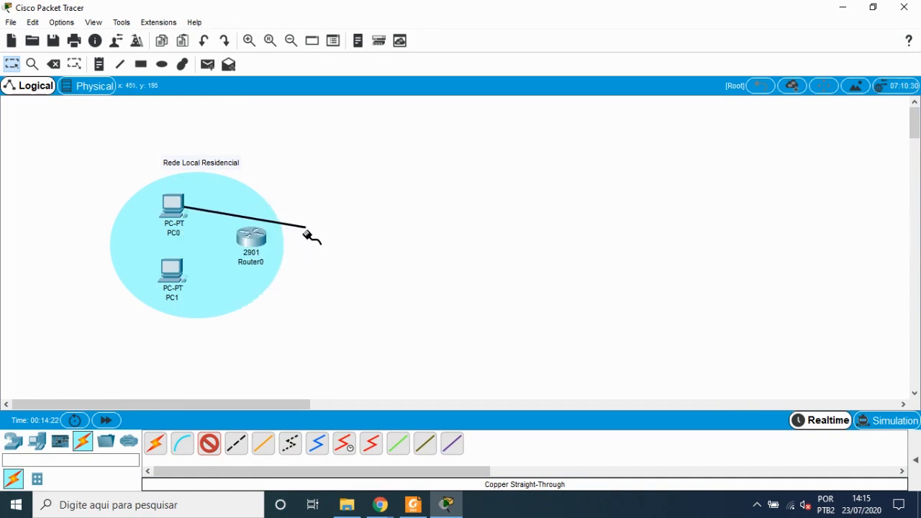
{"action": "left_click", "coordinate": [241, 238]}
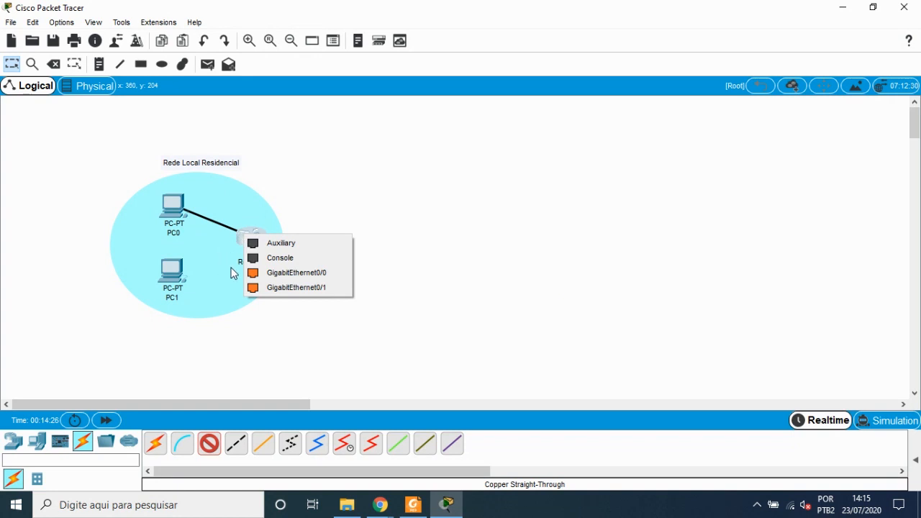
{"action": "left_click", "coordinate": [272, 278]}
Step: Reposition Router0, PC0 and PC1 slightly within the ellipse
{"action": "left_click_drag", "start_coordinate": [252, 240], "coordinate": [260, 246]}
{"action": "left_click_drag", "start_coordinate": [172, 206], "coordinate": [155, 204]}
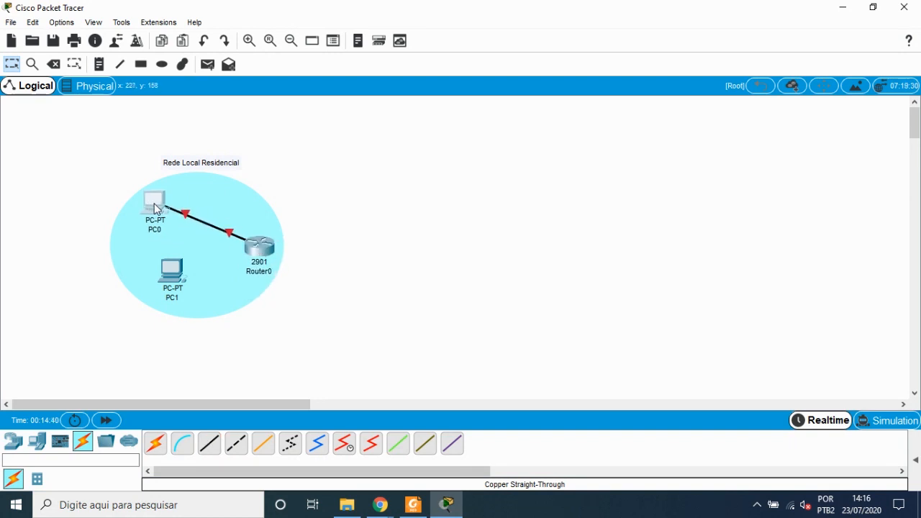
{"action": "left_click_drag", "start_coordinate": [164, 267], "coordinate": [147, 260]}
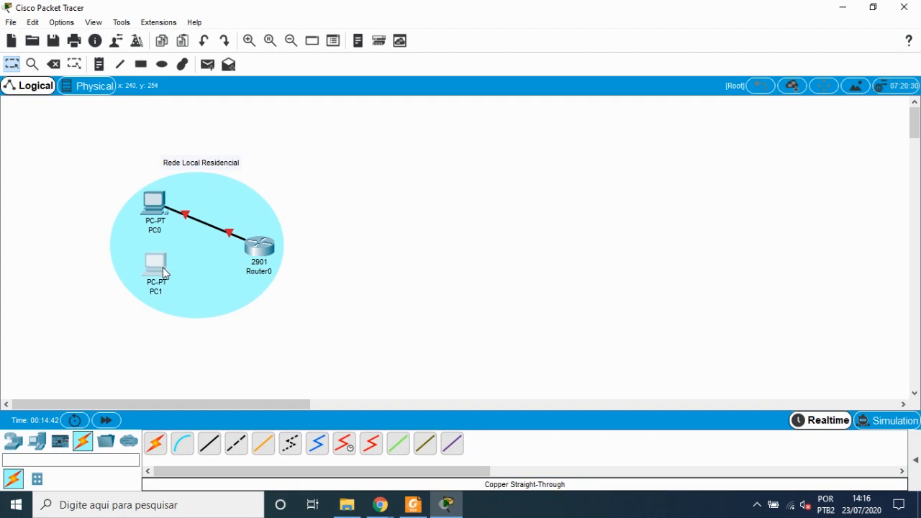
{"action": "left_click_drag", "start_coordinate": [149, 206], "coordinate": [154, 208]}
{"action": "left_click_drag", "start_coordinate": [159, 266], "coordinate": [162, 269]}
{"action": "left_click", "coordinate": [389, 237]}
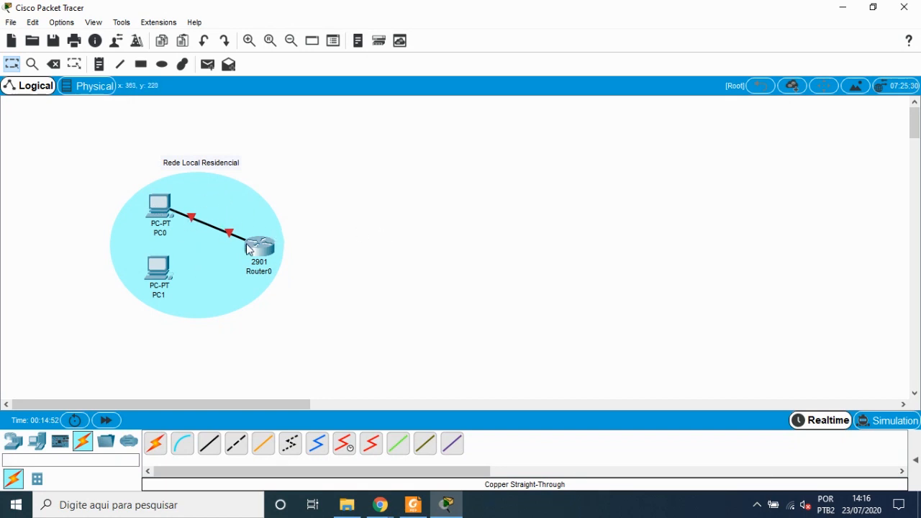
{"action": "mouse_move", "coordinate": [264, 251]}
{"action": "left_click_drag", "start_coordinate": [262, 246], "coordinate": [261, 245]}
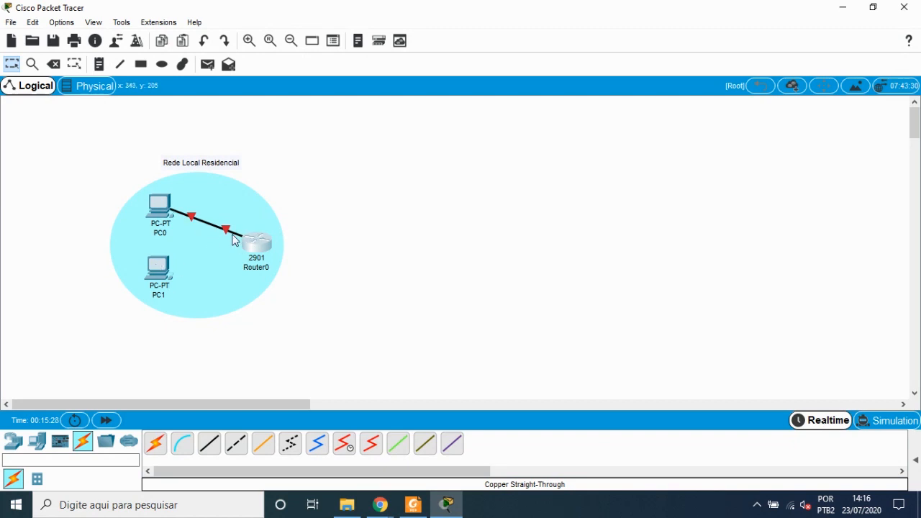
{"action": "mouse_move", "coordinate": [232, 235]}
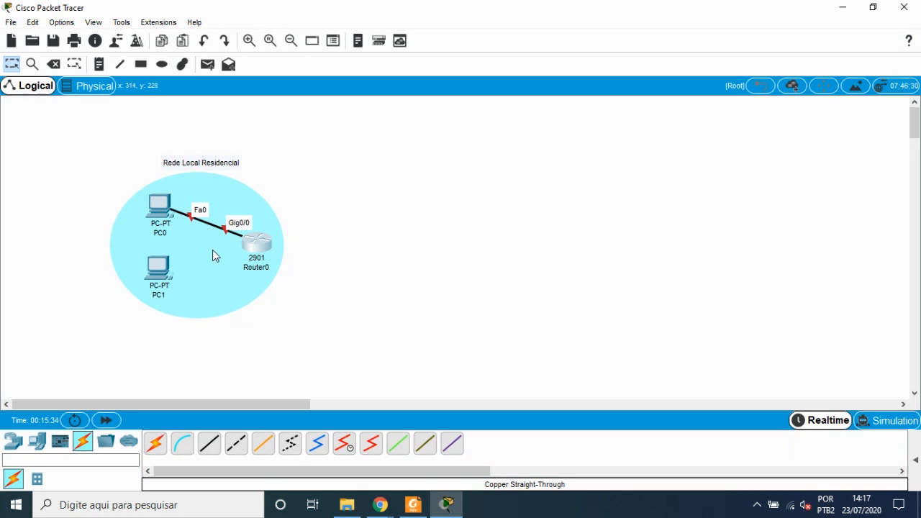
Step: Select Router0, close its device window and delete the router from the workspace
{"action": "left_click", "coordinate": [262, 249]}
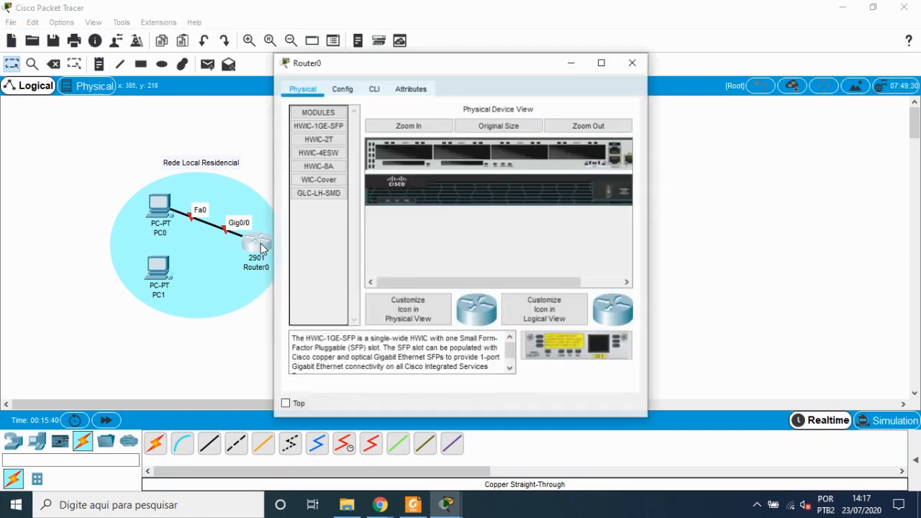
{"action": "left_click", "coordinate": [633, 62]}
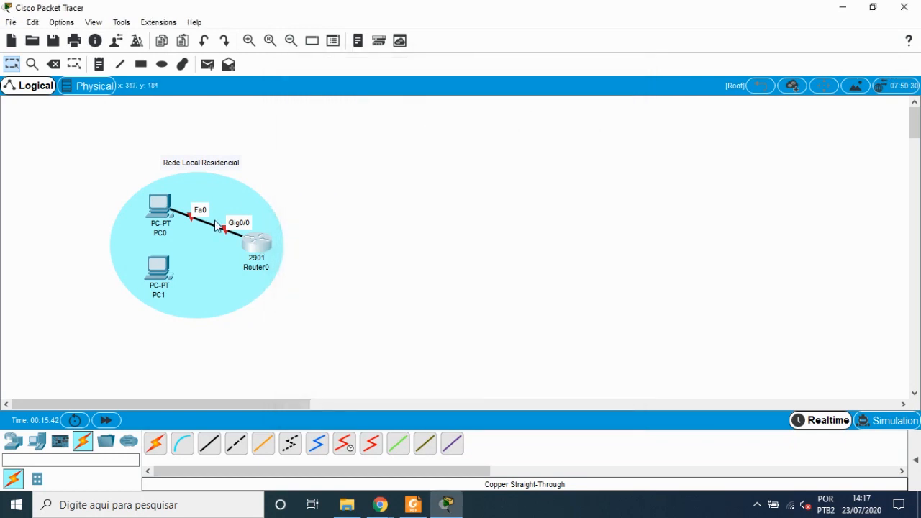
{"action": "key", "text": "Delete"}
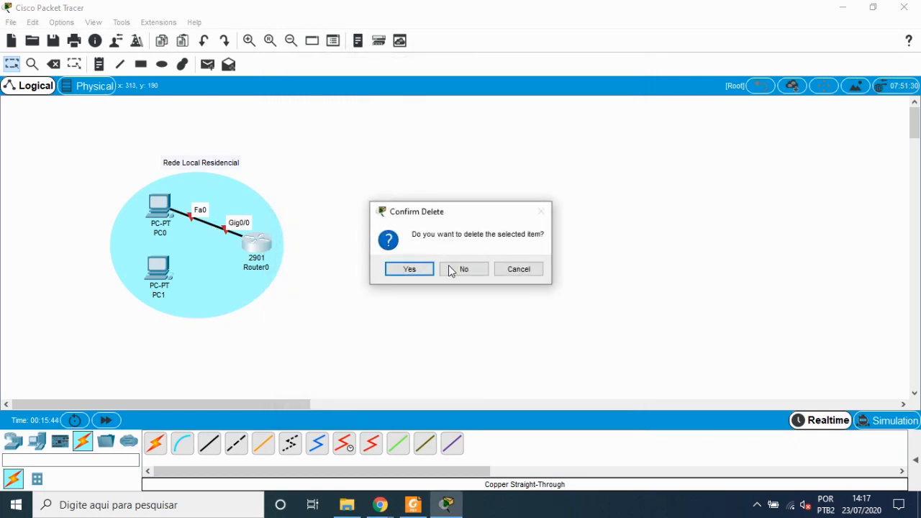
{"action": "left_click", "coordinate": [409, 267]}
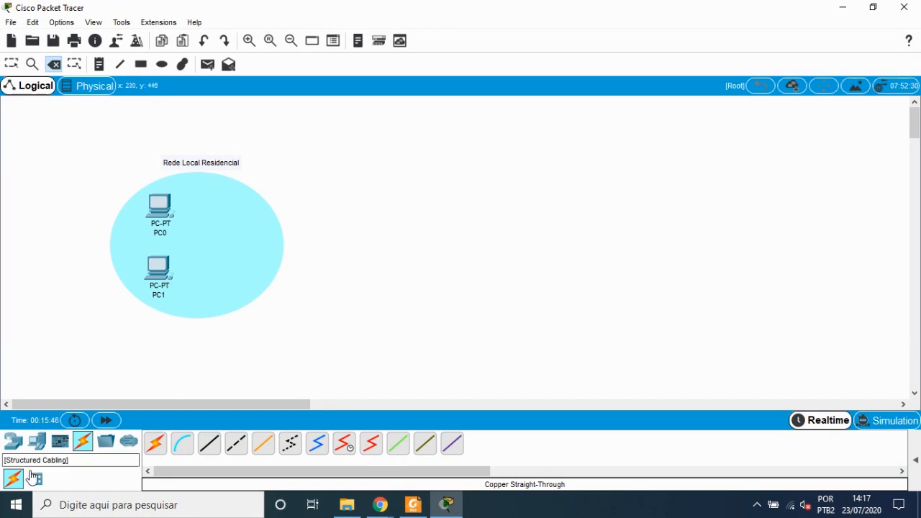
Step: Place a new 2901 router inside the ellipse to the right of the PCs
{"action": "left_click", "coordinate": [13, 441]}
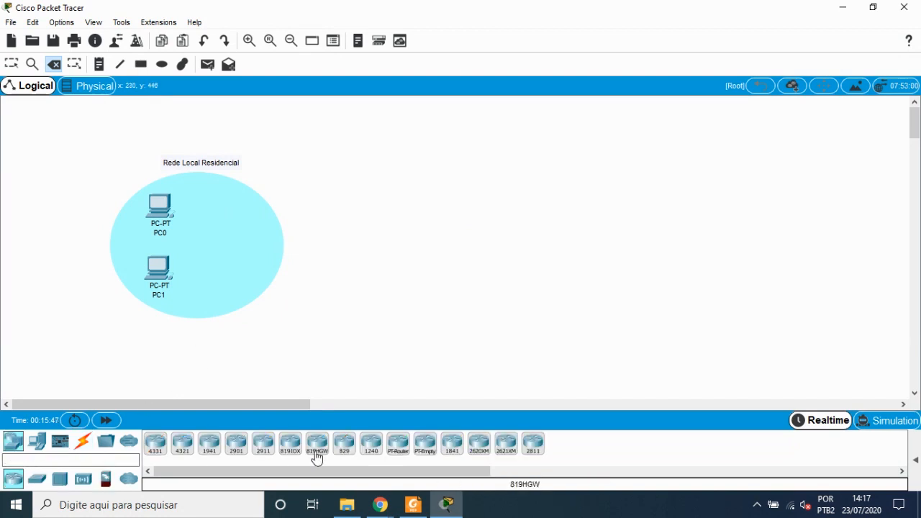
{"action": "left_click", "coordinate": [238, 453]}
{"action": "left_click", "coordinate": [241, 251]}
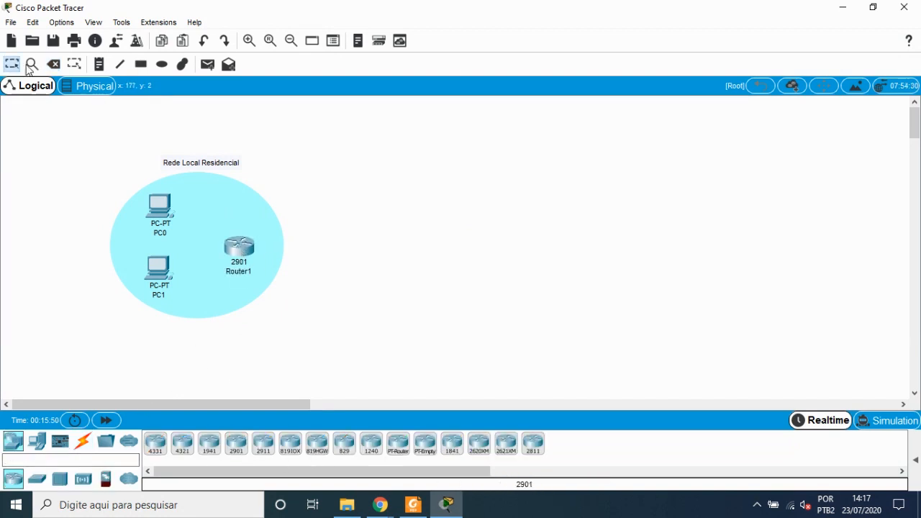
Step: Connect PC0's FastEthernet0 to Router1's GigabitEthernet0/0 with a Copper Straight-Through cable
{"action": "left_click", "coordinate": [82, 441]}
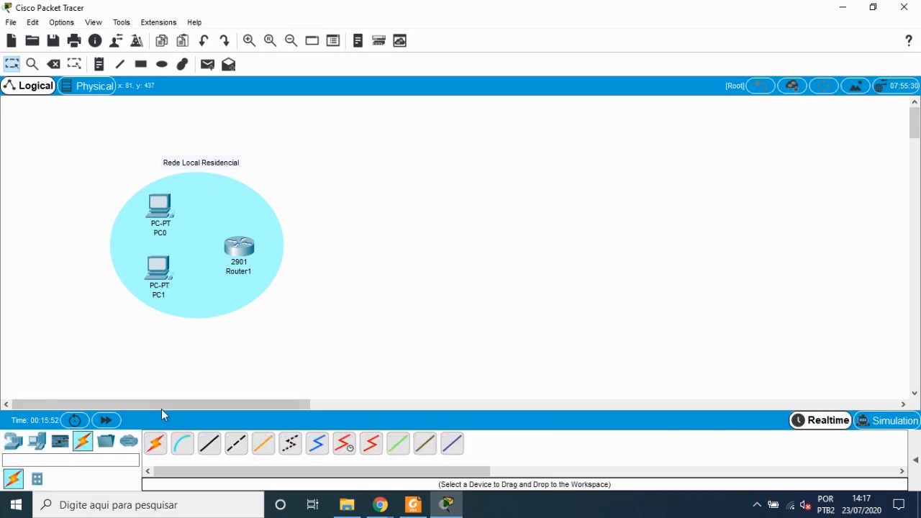
{"action": "left_click", "coordinate": [209, 442]}
{"action": "left_click", "coordinate": [163, 209]}
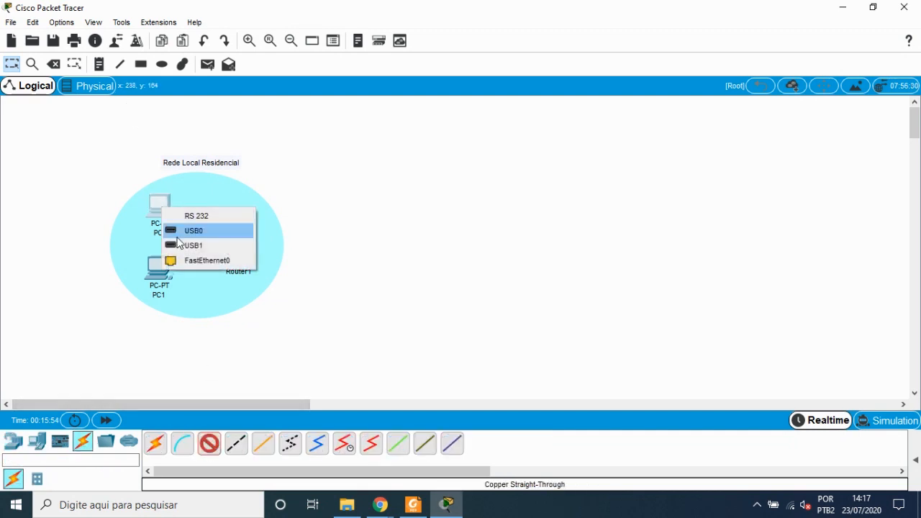
{"action": "left_click", "coordinate": [193, 228]}
{"action": "left_click", "coordinate": [234, 249]}
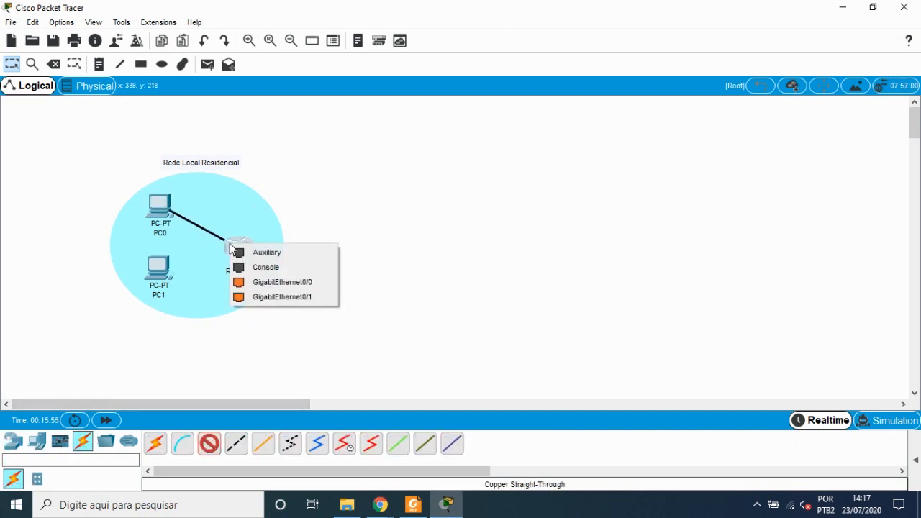
{"action": "left_click", "coordinate": [273, 289]}
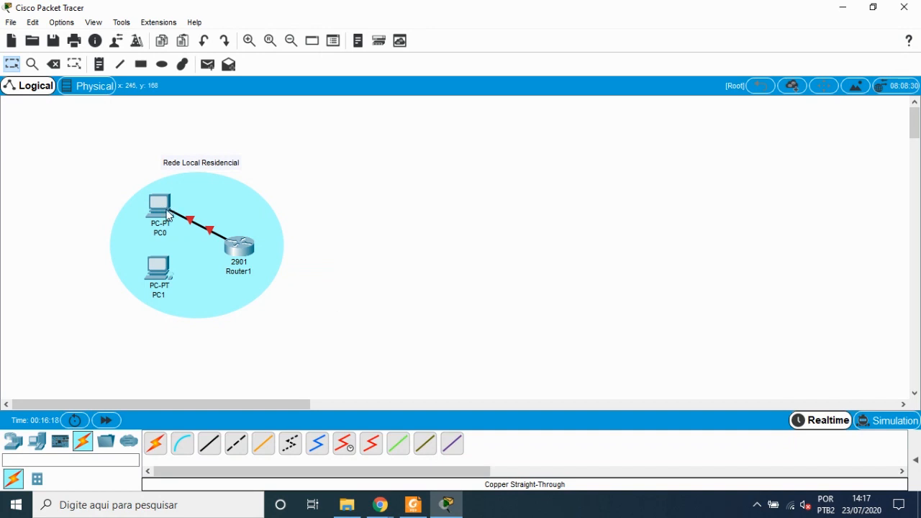
Step: Open Router1's device window to inspect it, then close it
{"action": "mouse_move", "coordinate": [167, 215]}
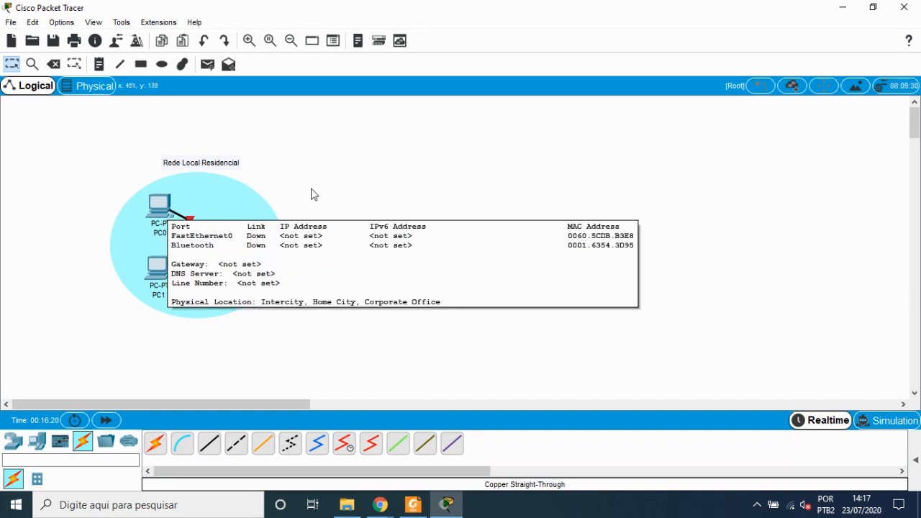
{"action": "left_click", "coordinate": [245, 253]}
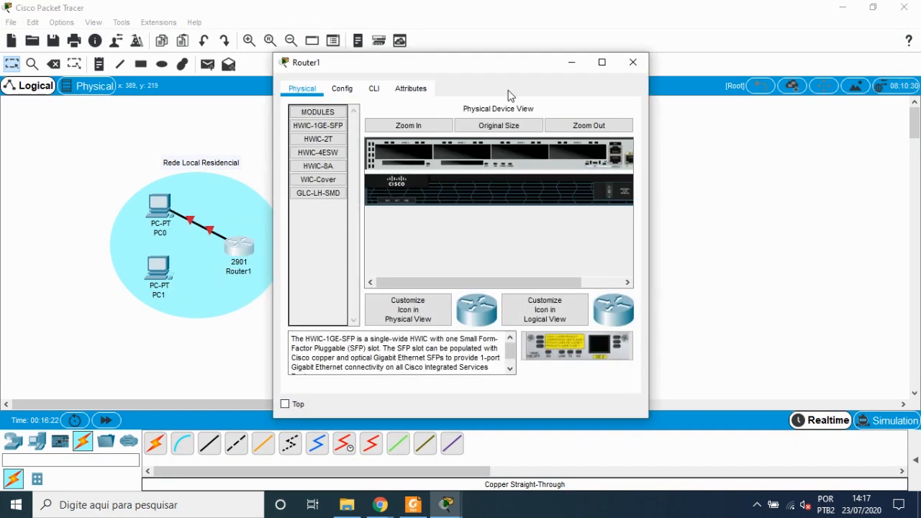
{"action": "left_click", "coordinate": [632, 63]}
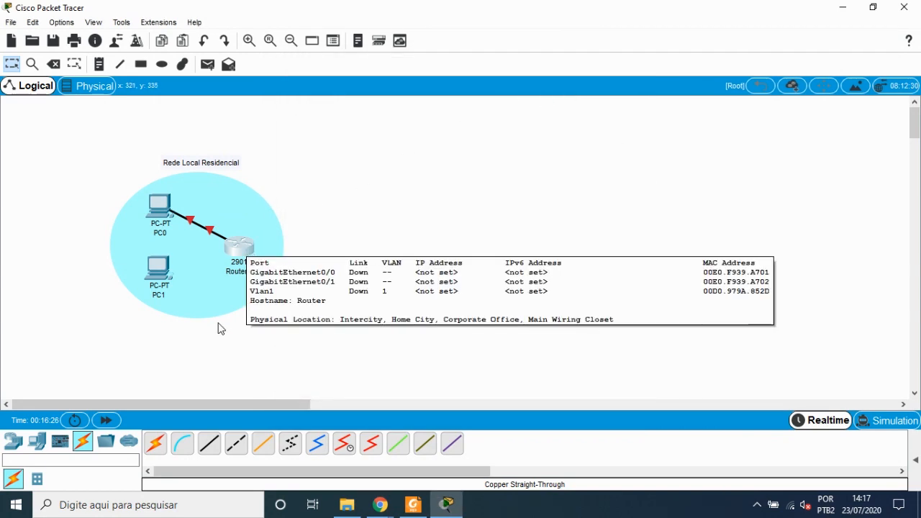
{"action": "left_click", "coordinate": [208, 445]}
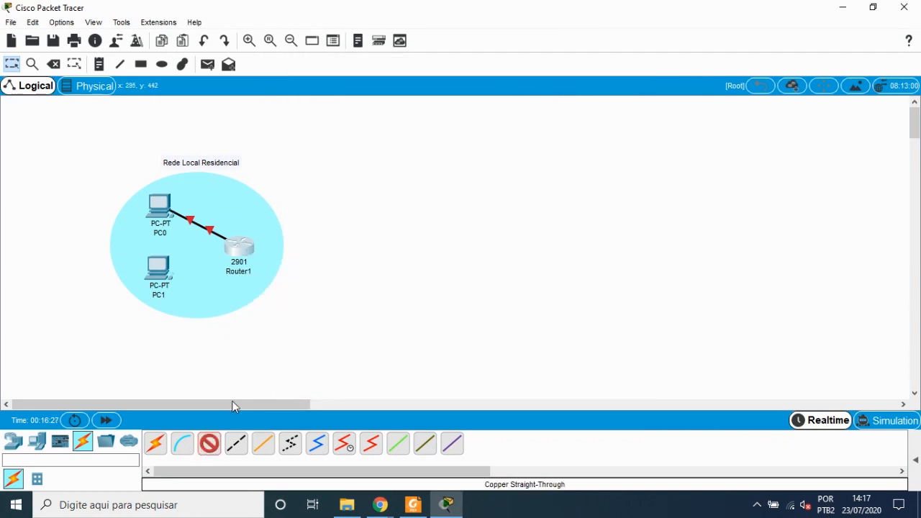
{"action": "left_click", "coordinate": [239, 249]}
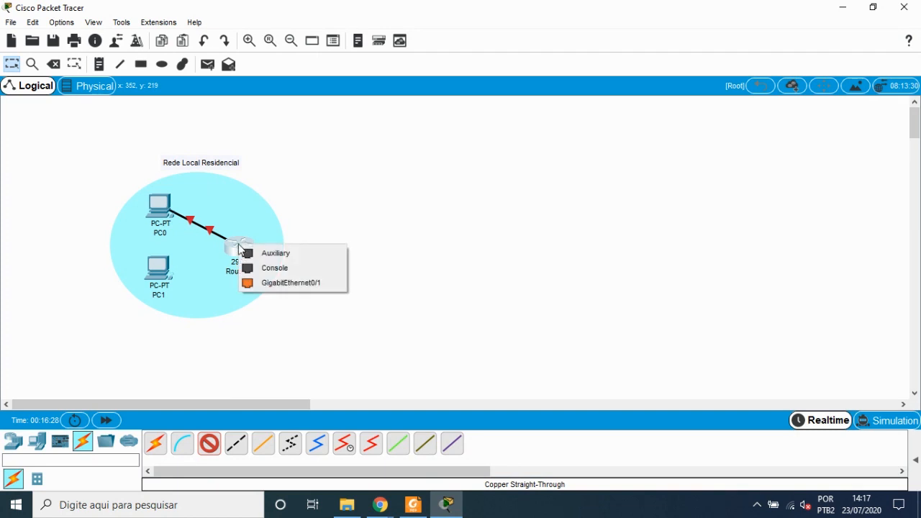
{"action": "left_click", "coordinate": [271, 282]}
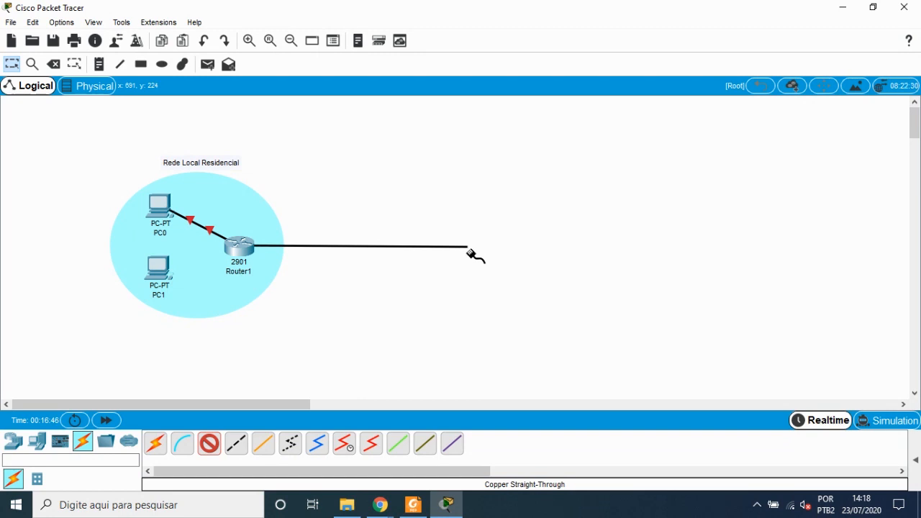
{"action": "key", "text": "Escape"}
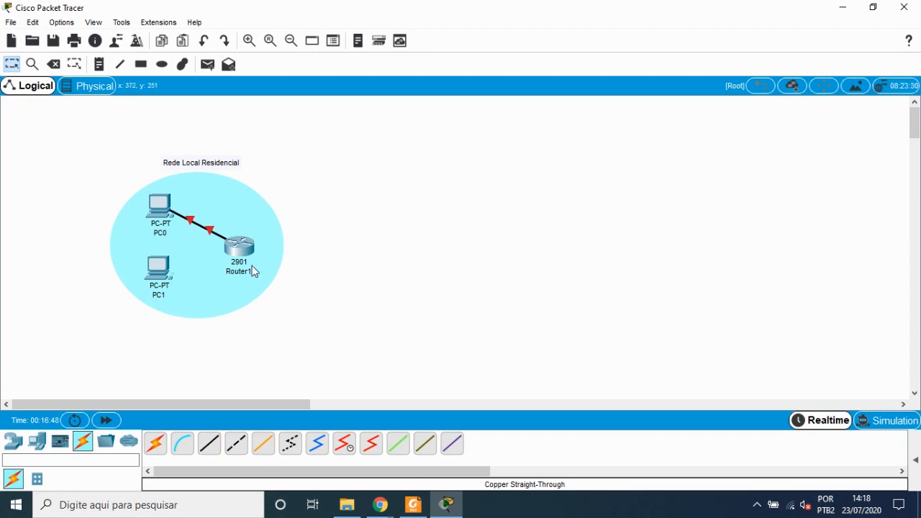
Step: Move Router1 slightly right and PC0 slightly left within the ellipse
{"action": "left_click_drag", "start_coordinate": [243, 249], "coordinate": [261, 244]}
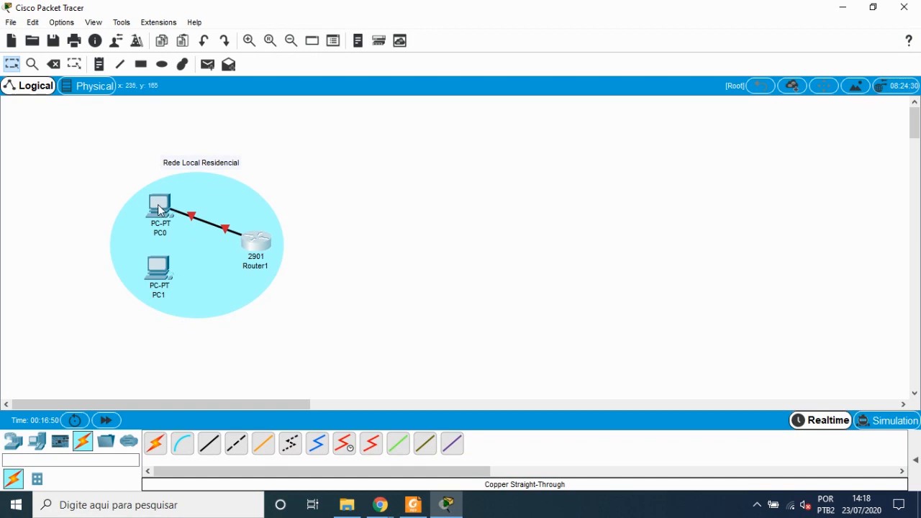
{"action": "left_click_drag", "start_coordinate": [160, 210], "coordinate": [149, 210]}
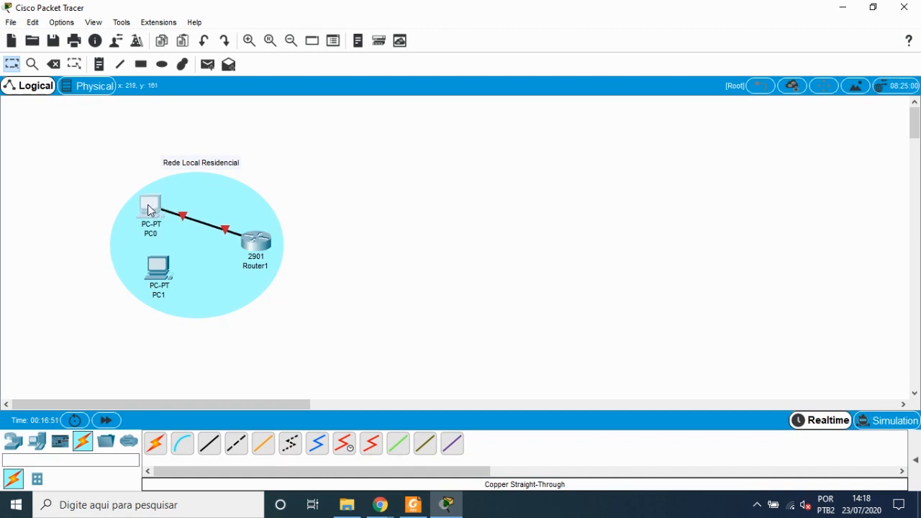
Step: Select PC1, close its device window and delete it from the workspace
{"action": "left_click", "coordinate": [156, 275]}
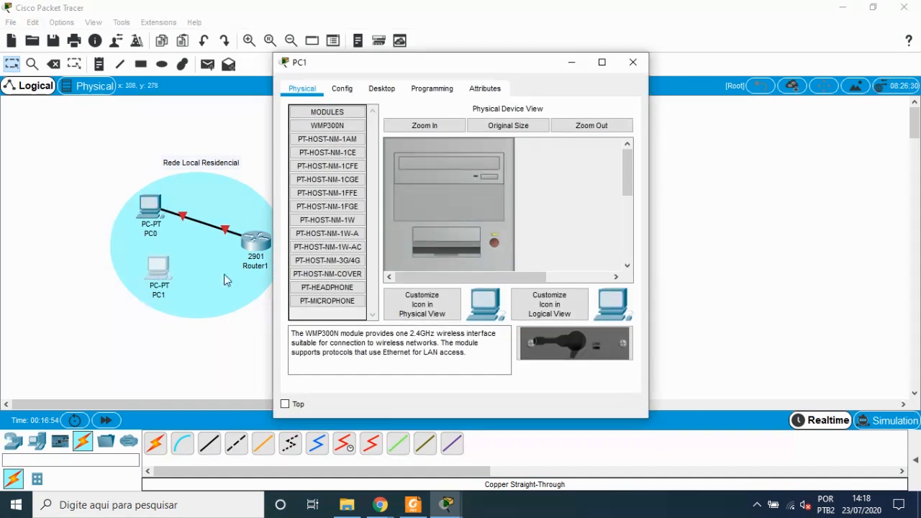
{"action": "left_click", "coordinate": [632, 62]}
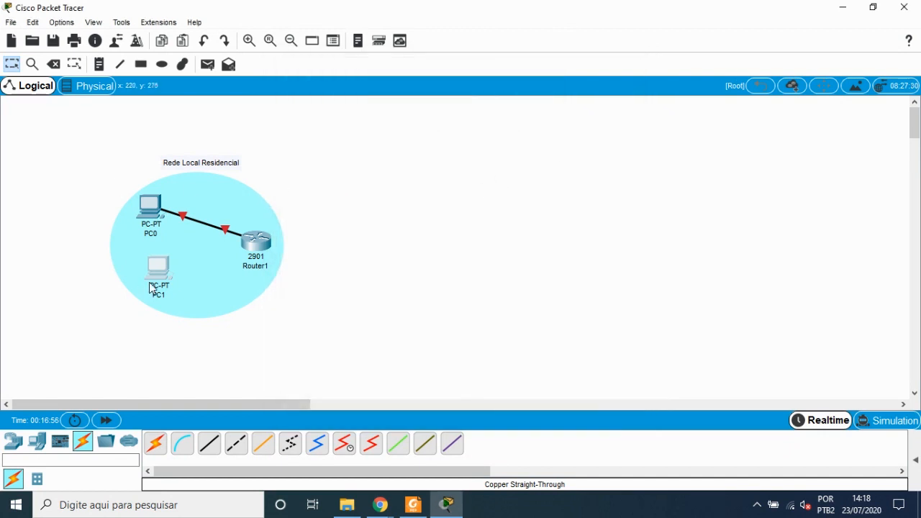
{"action": "key", "text": "Delete"}
{"action": "left_click", "coordinate": [405, 267]}
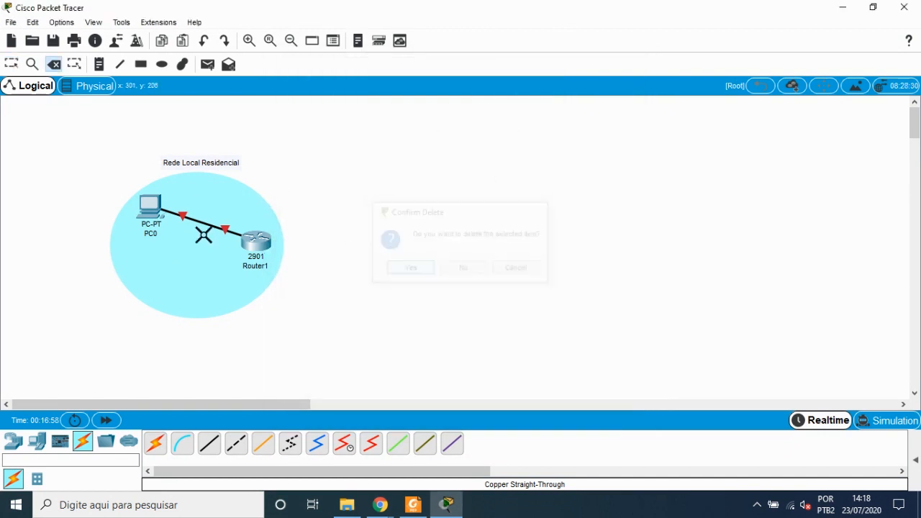
{"action": "key", "text": "Escape"}
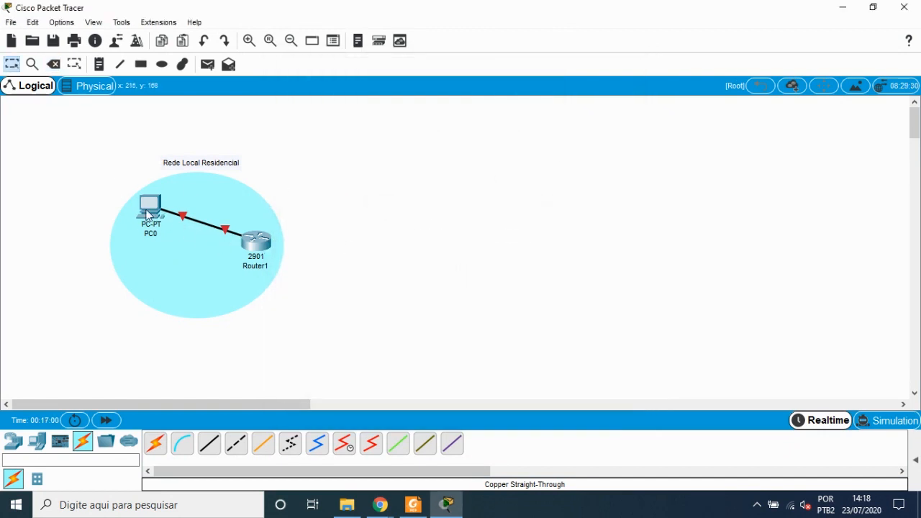
Step: Move PC0 down level with Router1 and open PC0's device window
{"action": "left_click_drag", "start_coordinate": [147, 213], "coordinate": [144, 245]}
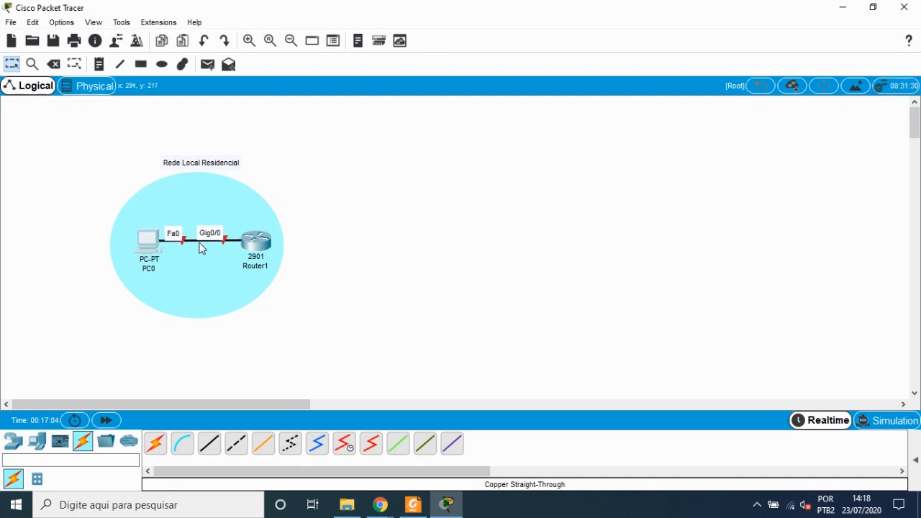
{"action": "left_click", "coordinate": [213, 271]}
{"action": "left_click", "coordinate": [474, 280]}
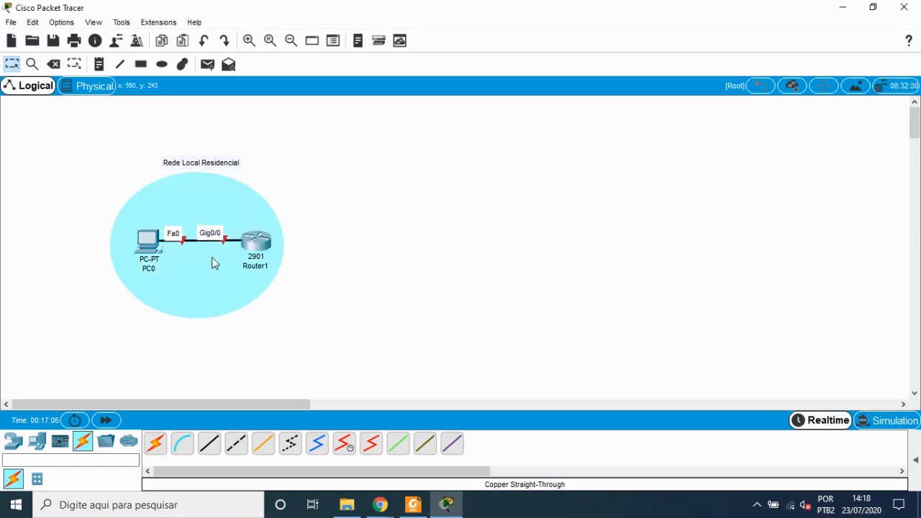
{"action": "left_click", "coordinate": [157, 251]}
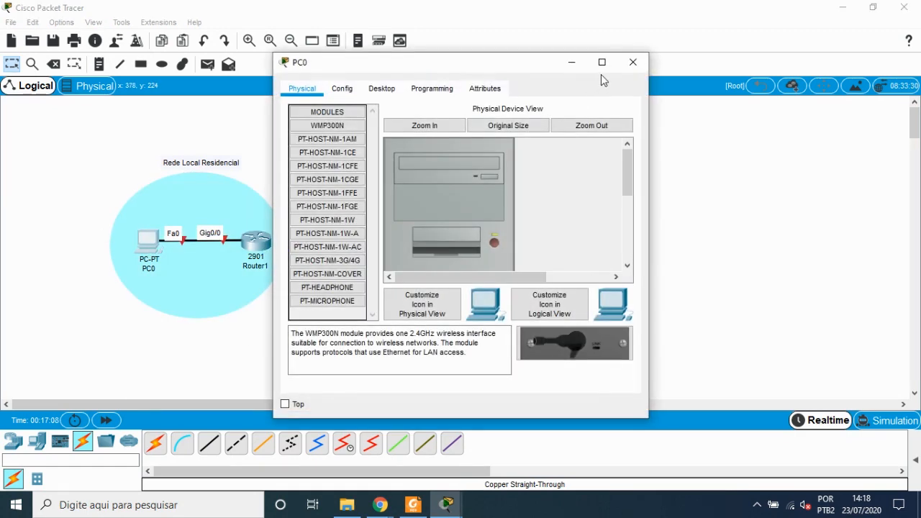
Step: Reopen PC0's device window and switch PC0 off with its power button in the physical view
{"action": "left_click", "coordinate": [633, 64]}
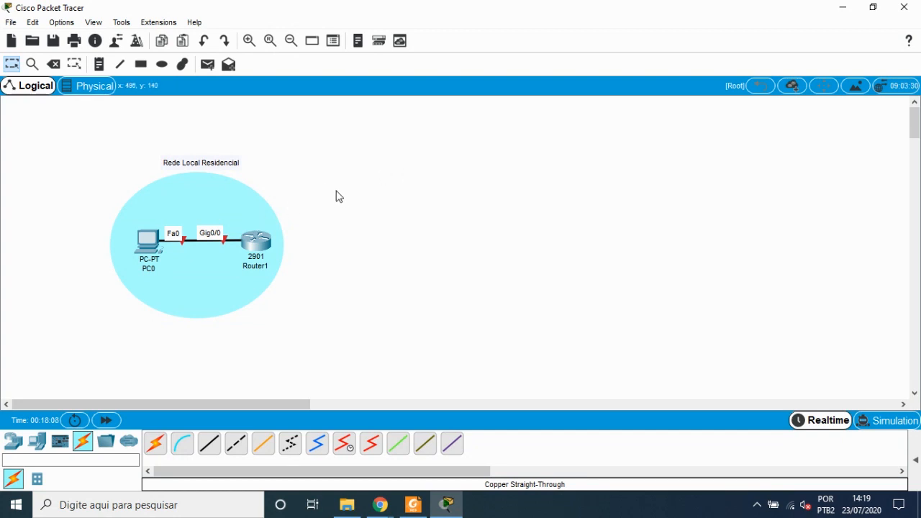
{"action": "left_click", "coordinate": [151, 244]}
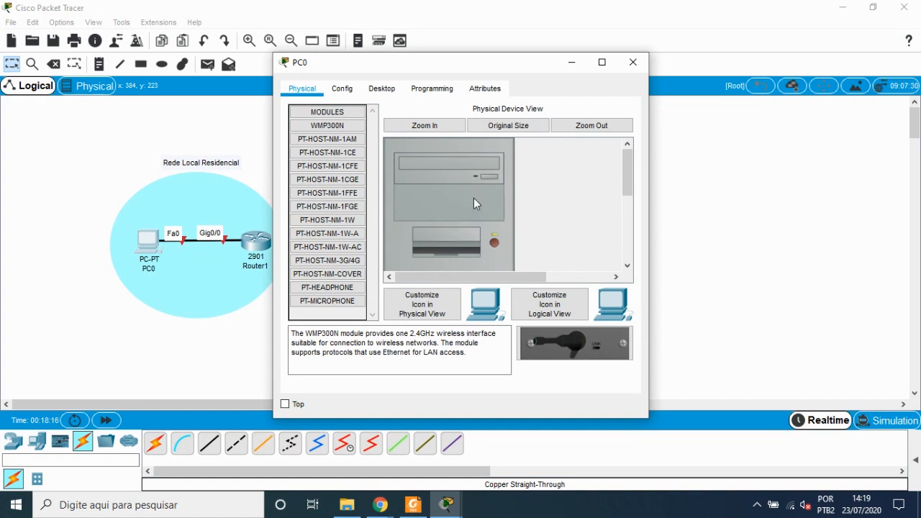
{"action": "left_click_drag", "start_coordinate": [627, 181], "coordinate": [631, 248]}
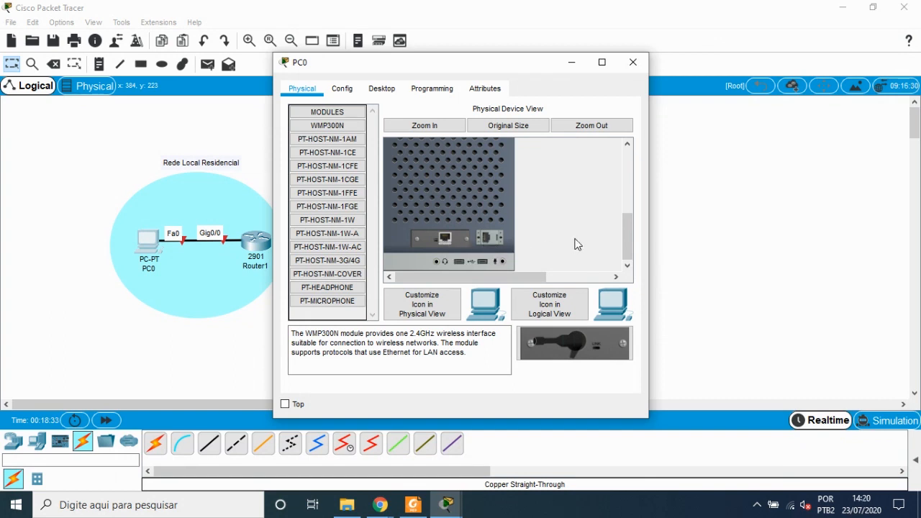
{"action": "left_click_drag", "start_coordinate": [627, 241], "coordinate": [498, 195]}
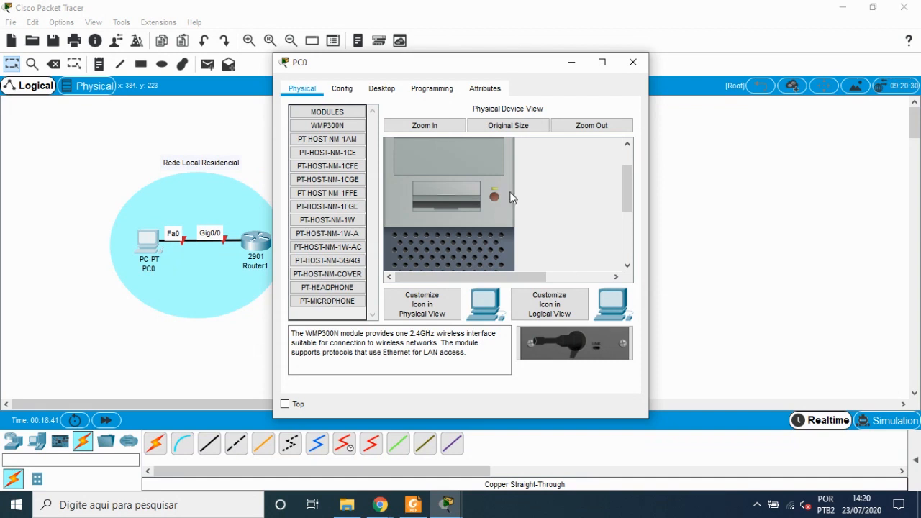
{"action": "left_click", "coordinate": [493, 197]}
{"action": "left_click", "coordinate": [495, 196]}
{"action": "left_click_drag", "start_coordinate": [628, 205], "coordinate": [634, 170]}
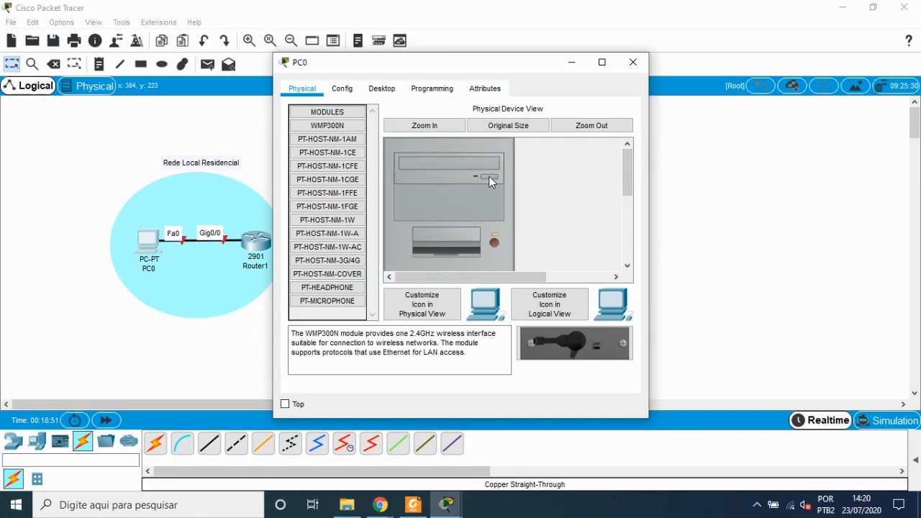
{"action": "mouse_move", "coordinate": [628, 178]}
{"action": "left_mouse_down"}
{"action": "mouse_move", "coordinate": [628, 237]}
{"action": "mouse_move", "coordinate": [630, 166]}
{"action": "mouse_move", "coordinate": [628, 177]}
{"action": "left_mouse_up"}
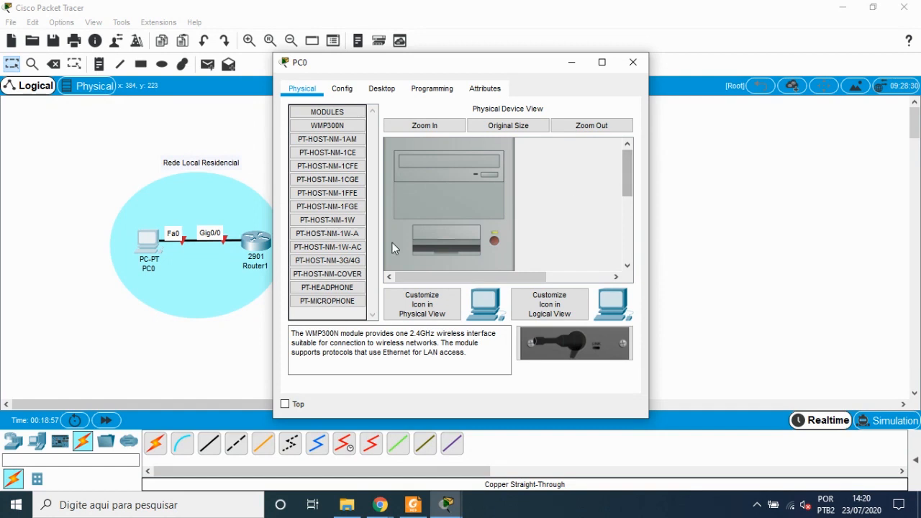
{"action": "left_click", "coordinate": [495, 241]}
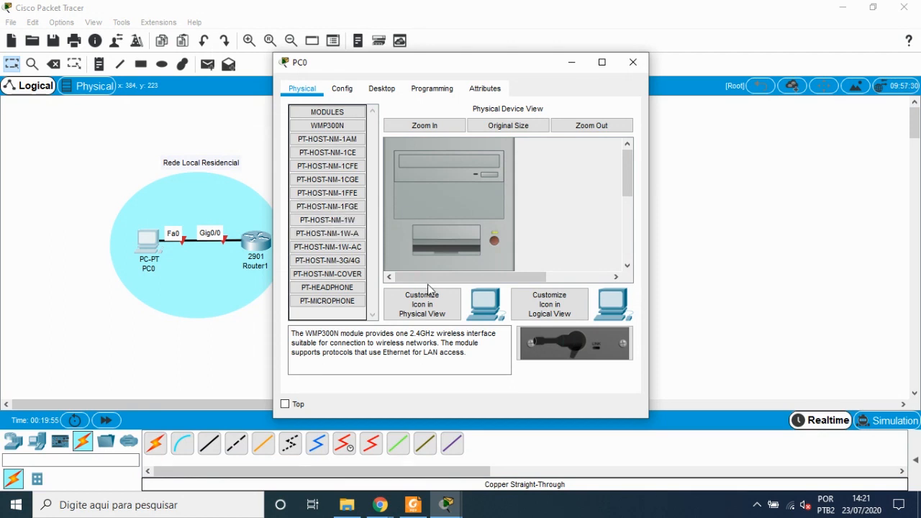
Step: Toggle PC0's power and try to drag the module preview onto the chassis
{"action": "left_click_drag", "start_coordinate": [580, 349], "coordinate": [573, 395]}
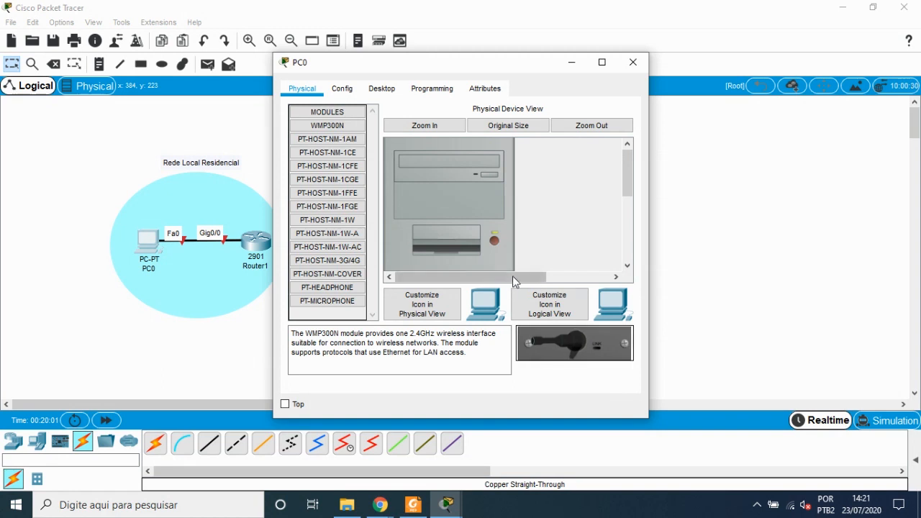
{"action": "left_click", "coordinate": [494, 241]}
{"action": "left_click_drag", "start_coordinate": [589, 347], "coordinate": [417, 387]}
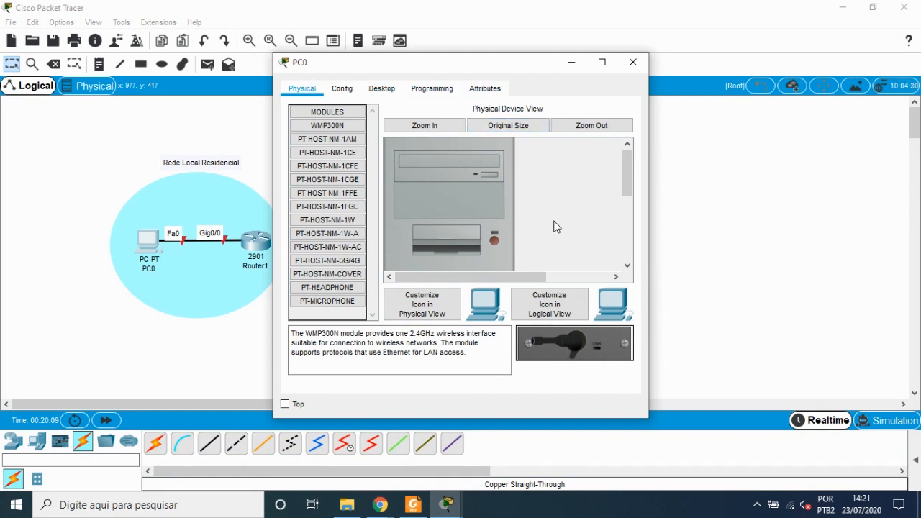
{"action": "left_click_drag", "start_coordinate": [581, 346], "coordinate": [577, 387]}
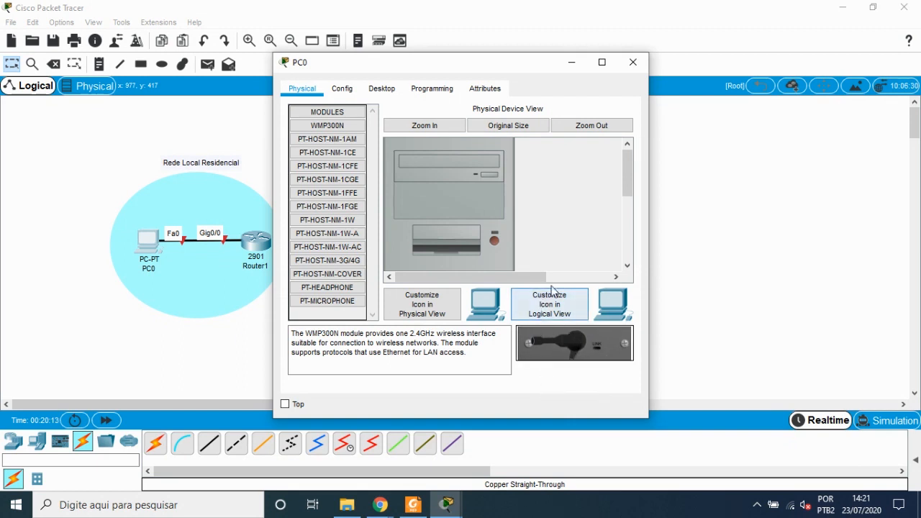
Step: Remove the existing network card from PC0's rear expansion slot
{"action": "scroll", "coordinate": [568, 191], "scroll_direction": "down", "scroll_amount": 5}
{"action": "left_click_drag", "start_coordinate": [442, 241], "coordinate": [575, 213]}
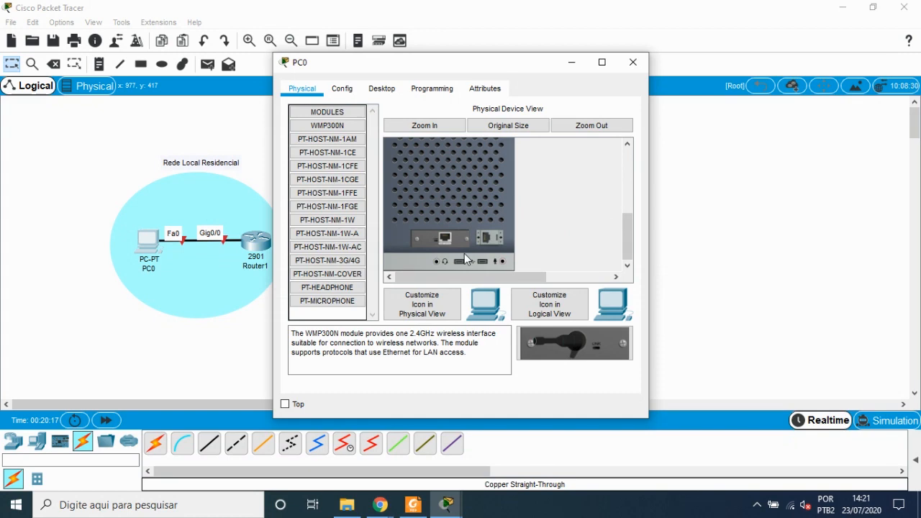
{"action": "left_click_drag", "start_coordinate": [445, 240], "coordinate": [331, 278]}
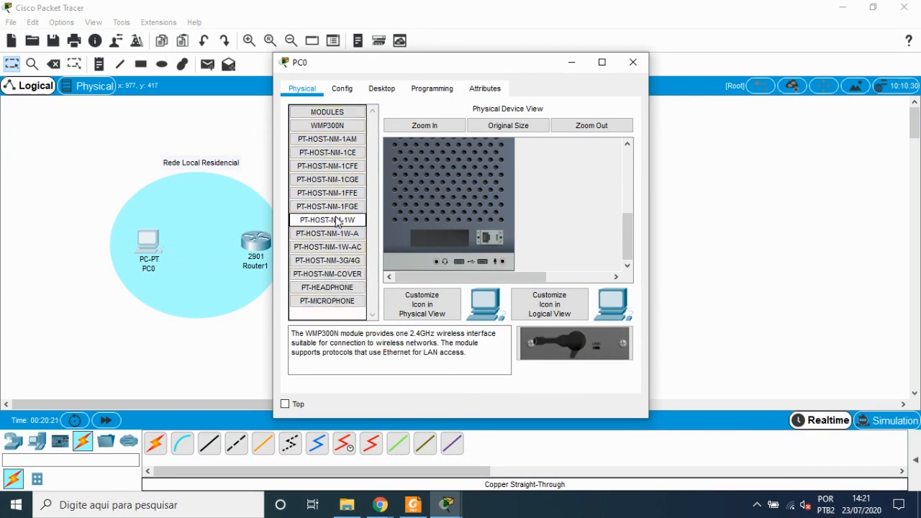
Step: Insert the PT-HOST-NM-1W module into PC0's empty slot, then take it out again
{"action": "left_click_drag", "start_coordinate": [339, 222], "coordinate": [444, 242]}
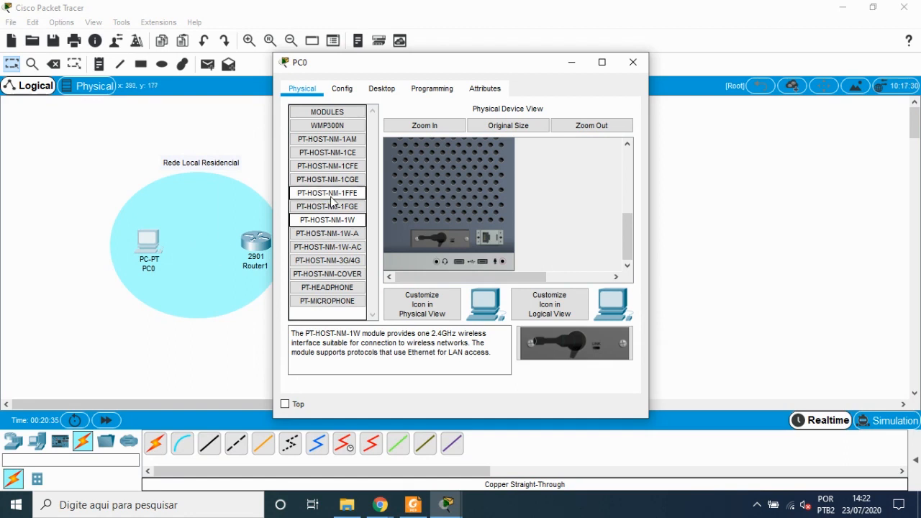
{"action": "left_click_drag", "start_coordinate": [441, 247], "coordinate": [325, 308]}
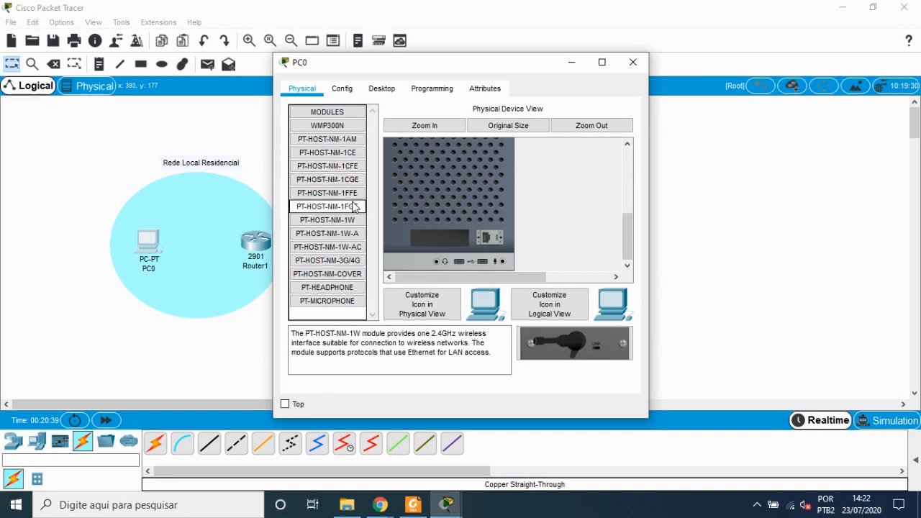
{"action": "left_click_drag", "start_coordinate": [349, 193], "coordinate": [440, 233]}
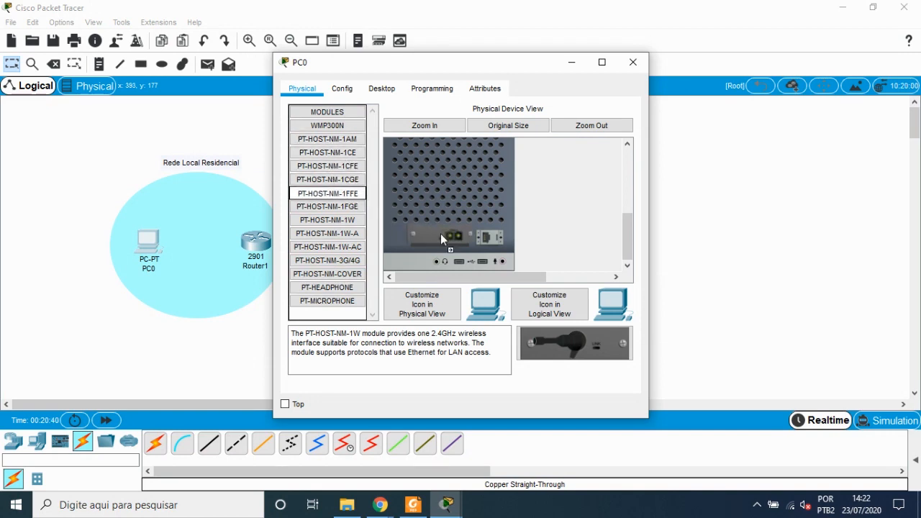
{"action": "left_click", "coordinate": [334, 193]}
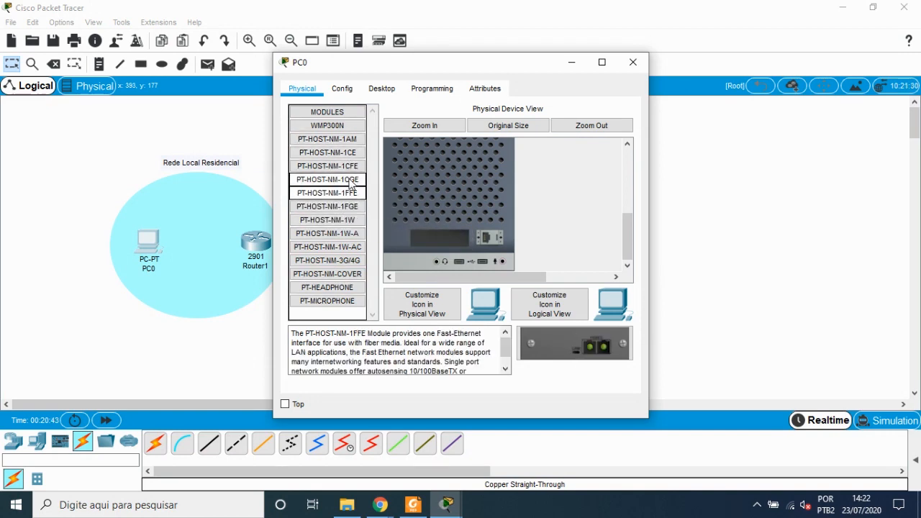
Step: Install the PT-HOST-NM-1CGE Gigabit module in PC0's slot, switch PC0 back on and close its window
{"action": "left_click_drag", "start_coordinate": [348, 180], "coordinate": [447, 246]}
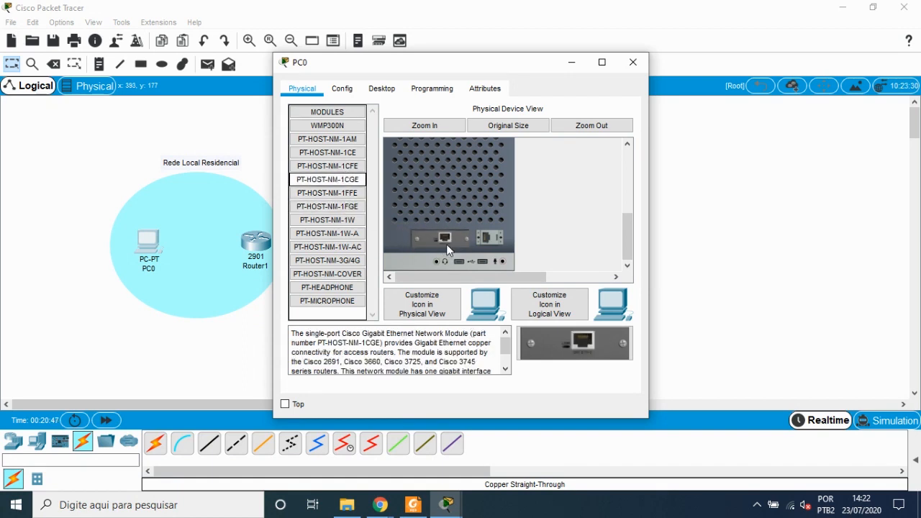
{"action": "scroll", "coordinate": [521, 223], "scroll_direction": "up", "scroll_amount": 5}
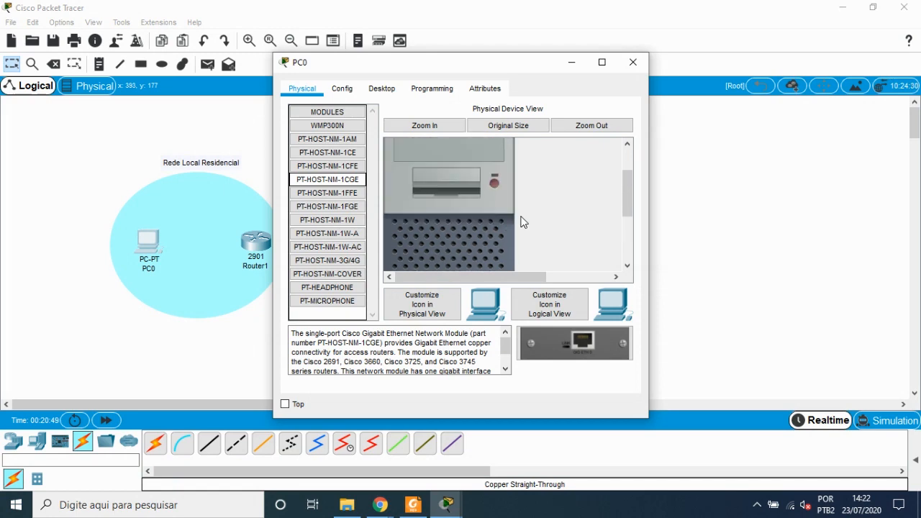
{"action": "left_click", "coordinate": [495, 225]}
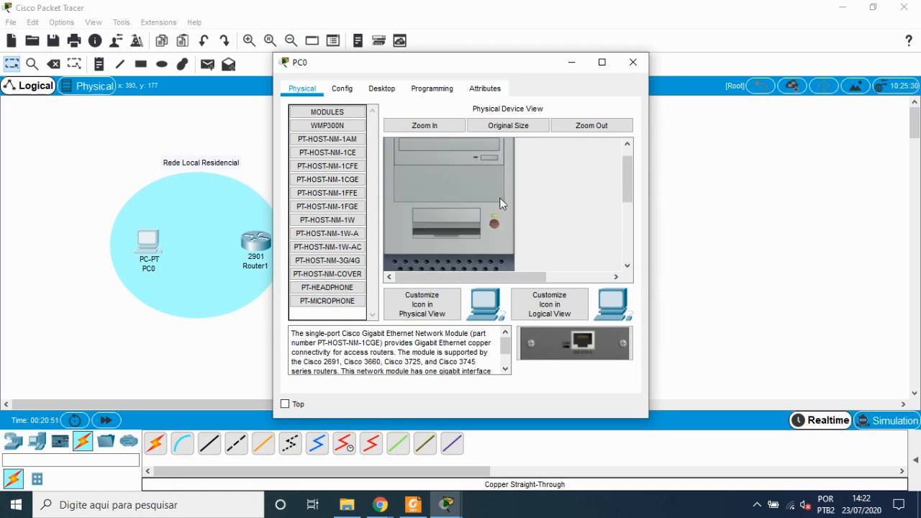
{"action": "left_click", "coordinate": [632, 65]}
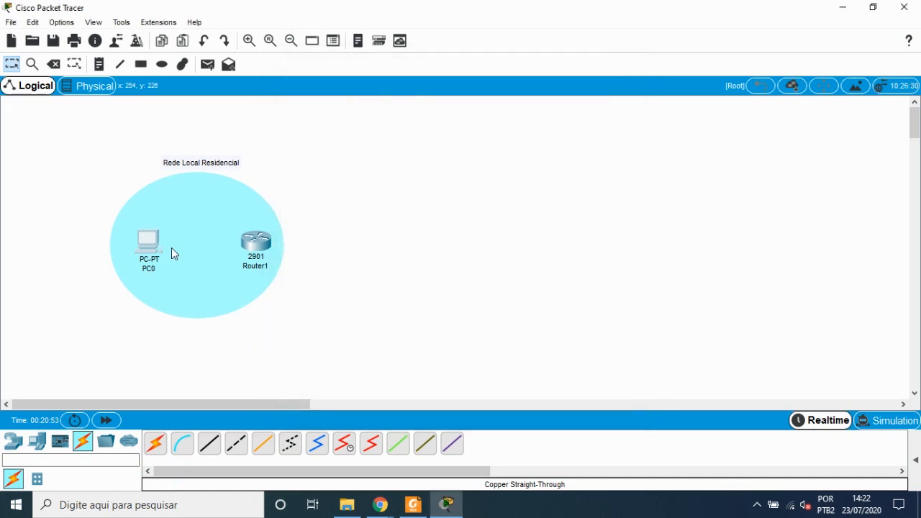
Step: Connect PC0's GigabitEthernet0 to Router1's GigabitEthernet0/0 with a copper straight-through cable
{"action": "left_click", "coordinate": [209, 444]}
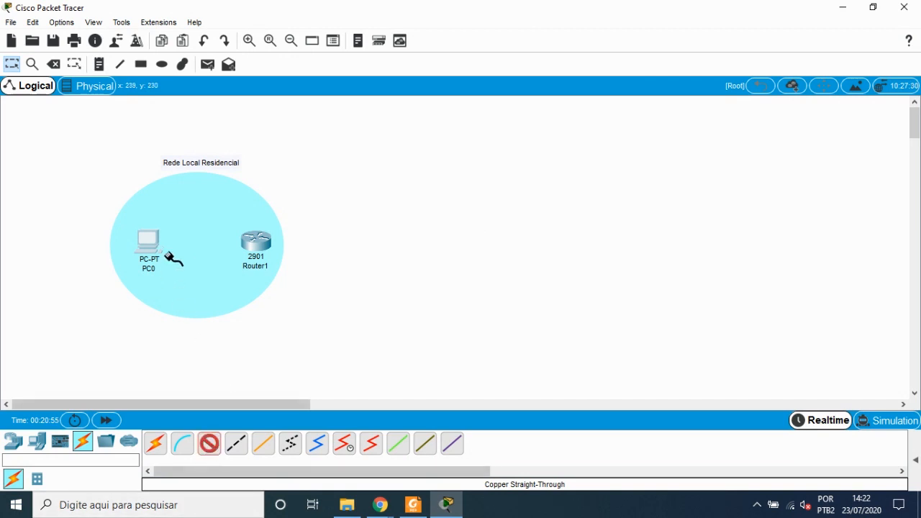
{"action": "left_click", "coordinate": [149, 242]}
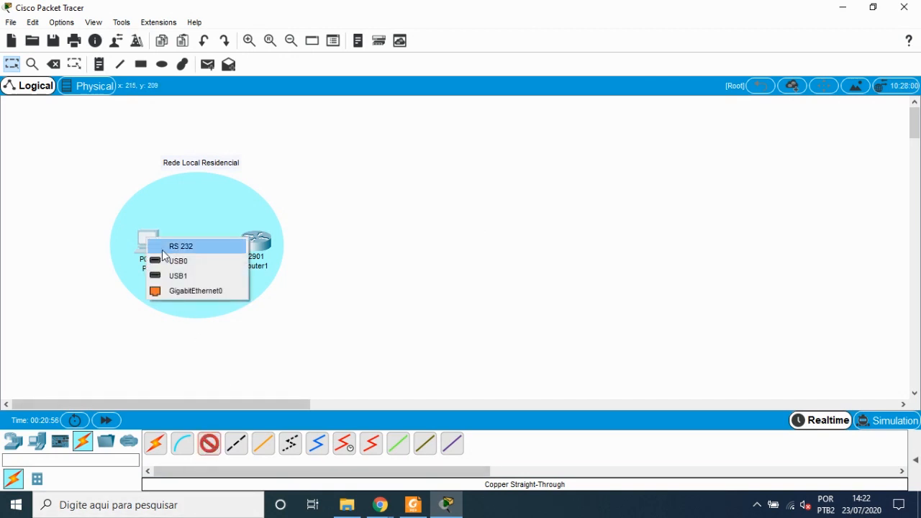
{"action": "left_click", "coordinate": [187, 295]}
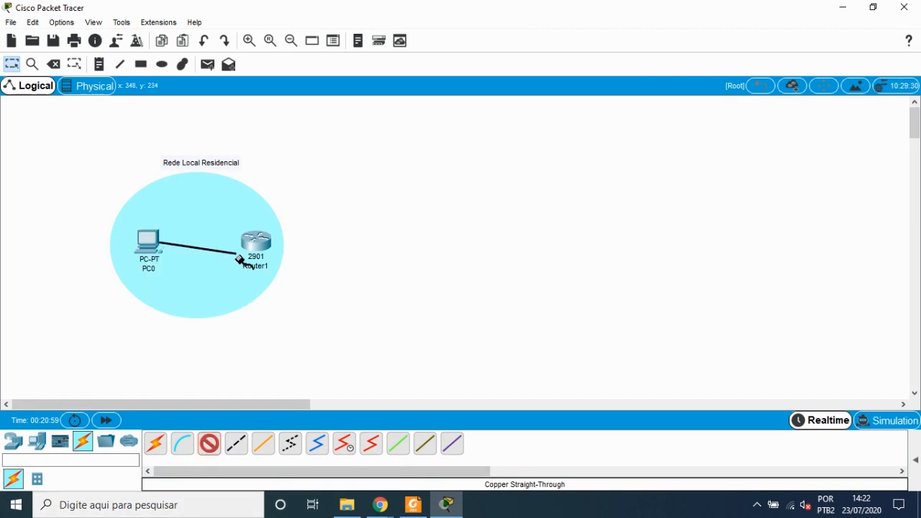
{"action": "left_click", "coordinate": [257, 242]}
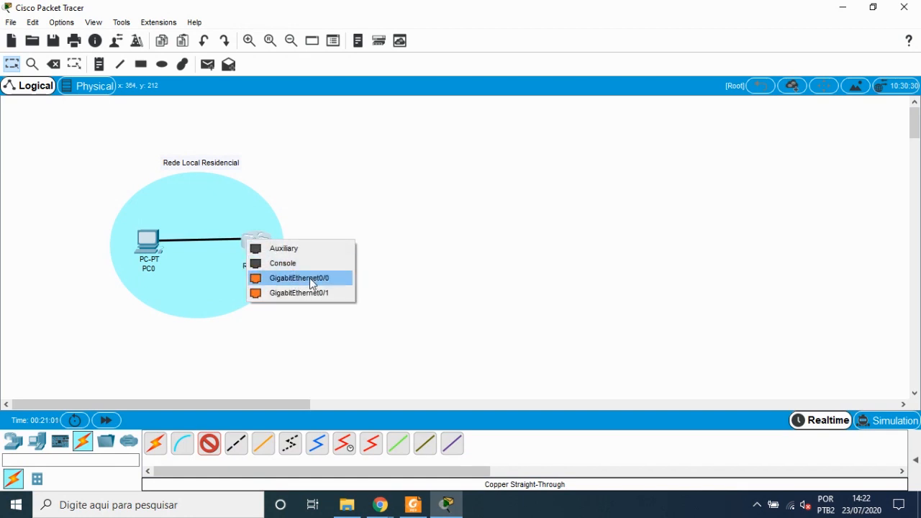
{"action": "left_click", "coordinate": [309, 278]}
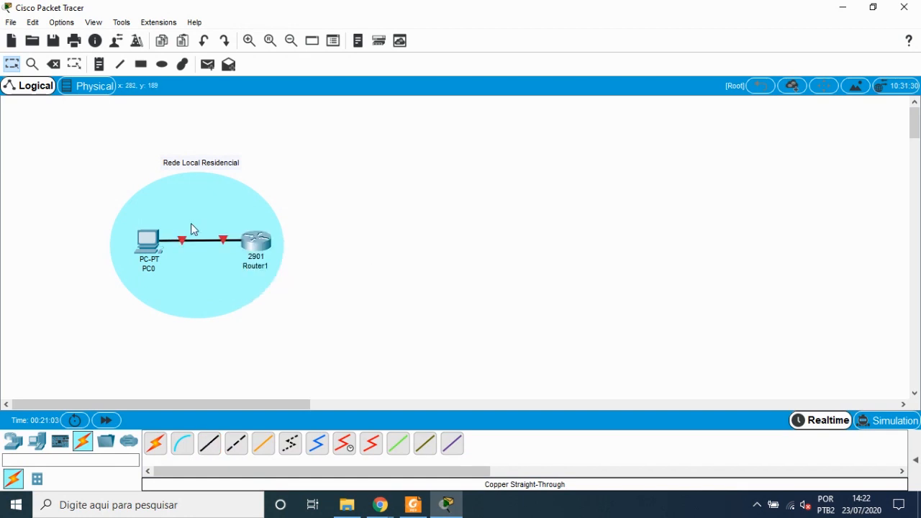
Step: Open PC0's GigabitEthernet0 interface configuration and set its static IP address to 192.168.0.10
{"action": "left_click", "coordinate": [151, 245]}
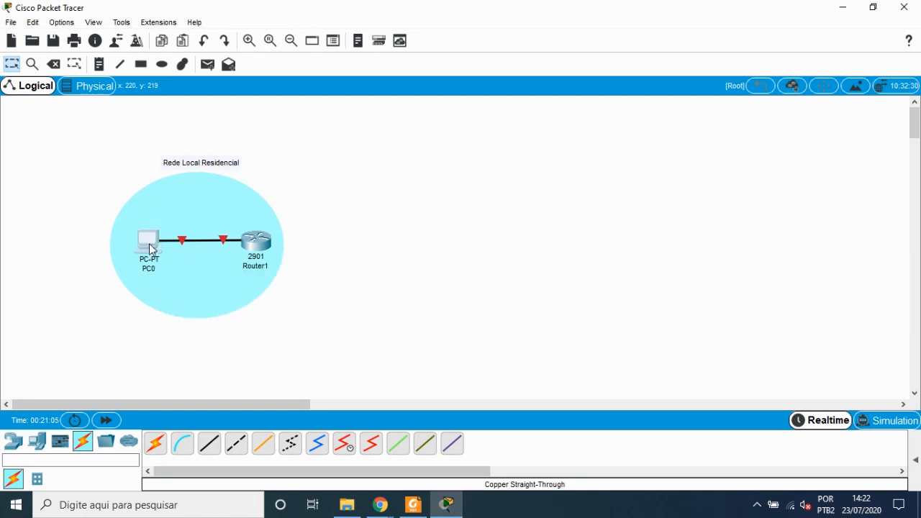
{"action": "left_click_drag", "start_coordinate": [330, 210], "coordinate": [438, 163]}
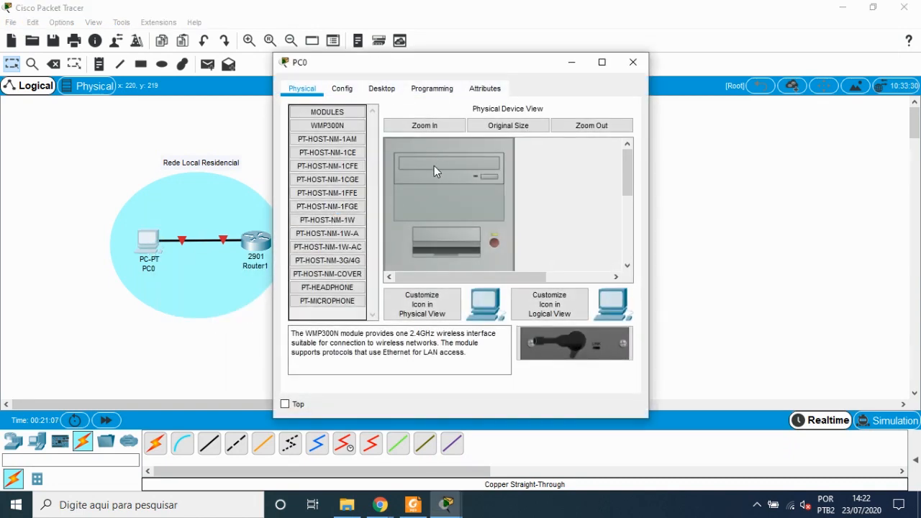
{"action": "left_click", "coordinate": [344, 90]}
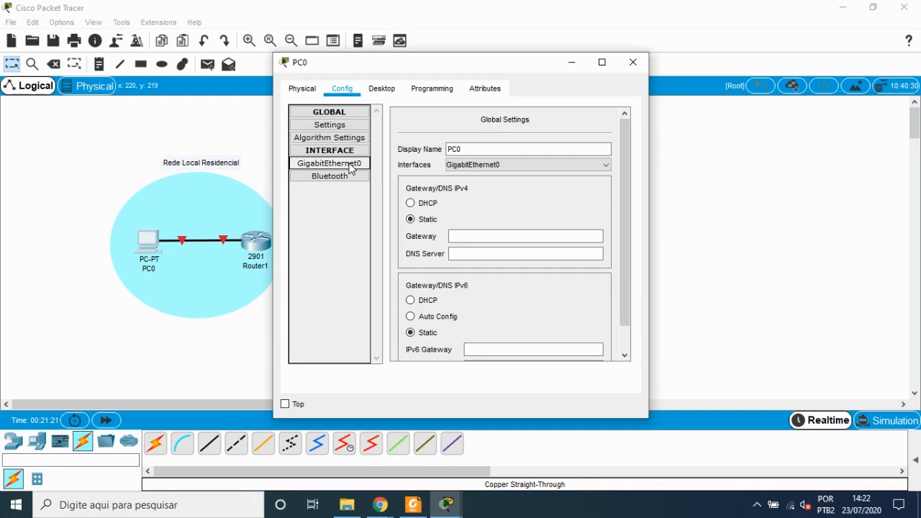
{"action": "left_click", "coordinate": [350, 165]}
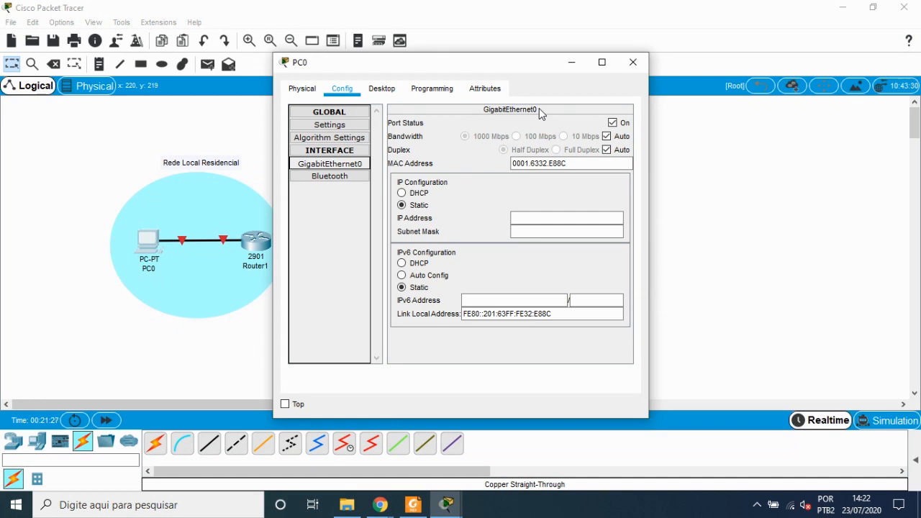
{"action": "left_click", "coordinate": [613, 123]}
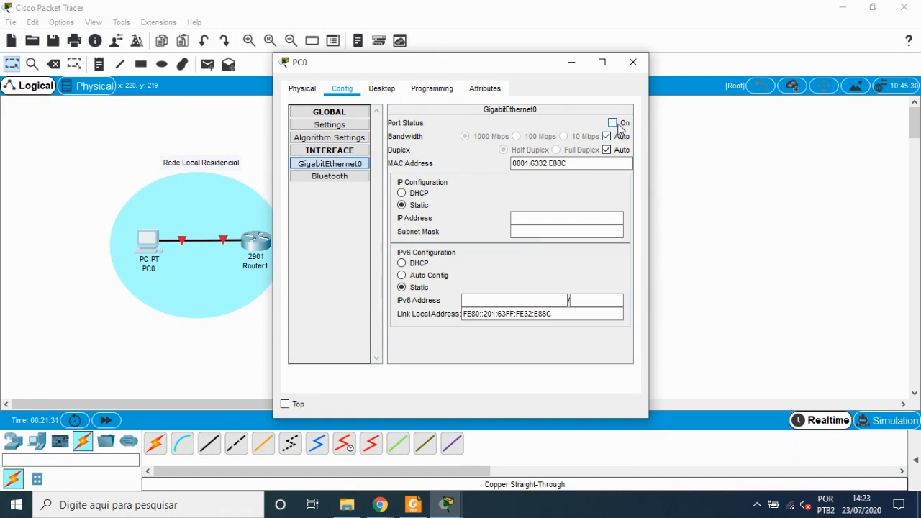
{"action": "left_click", "coordinate": [613, 123]}
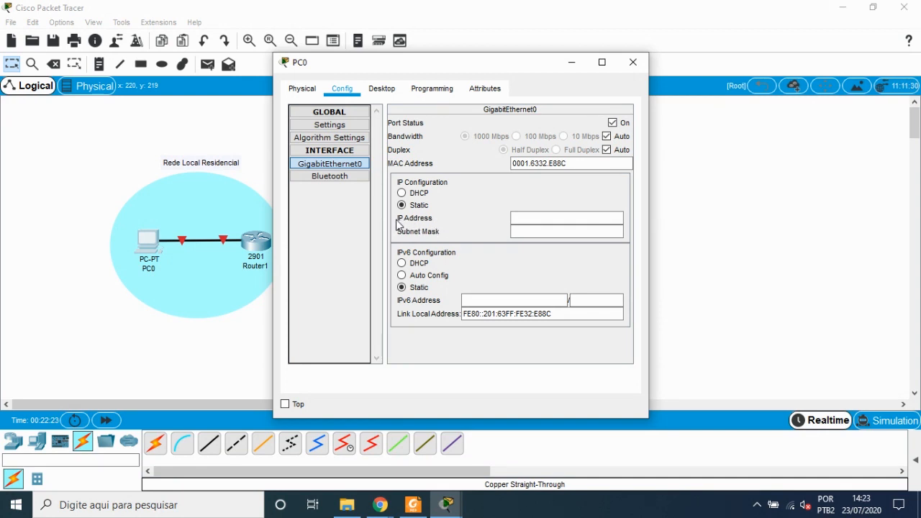
{"action": "left_click", "coordinate": [535, 218]}
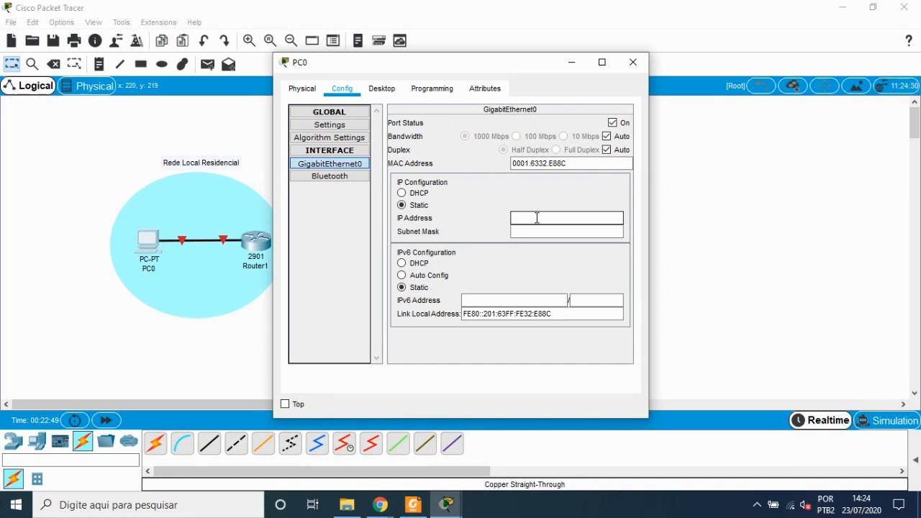
{"action": "type", "text": "192.168.0.10"}
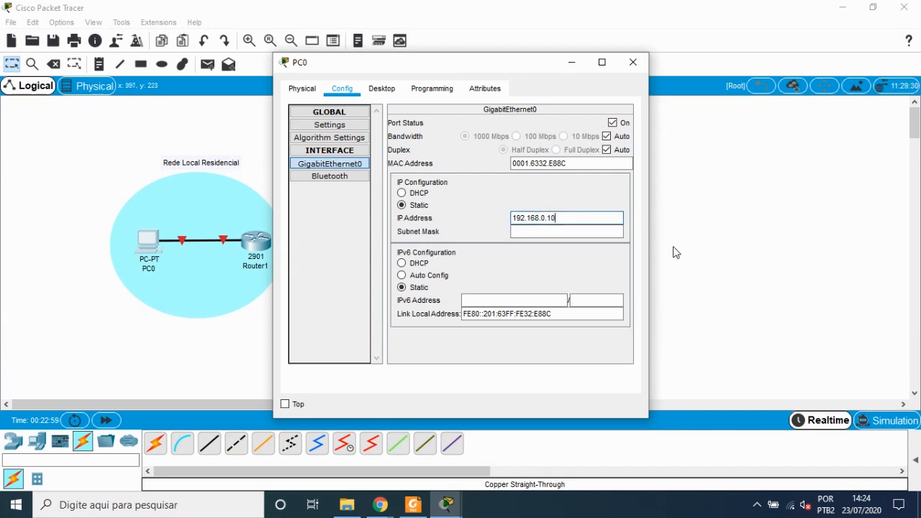
Step: Set PC0's subnet mask to the default 255.255.255.0
{"action": "key", "text": "Tab"}
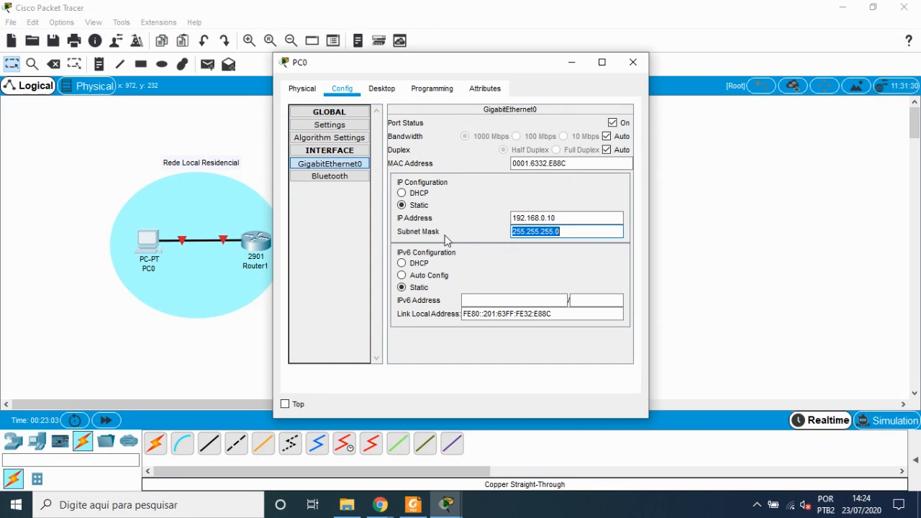
{"action": "left_click", "coordinate": [579, 232]}
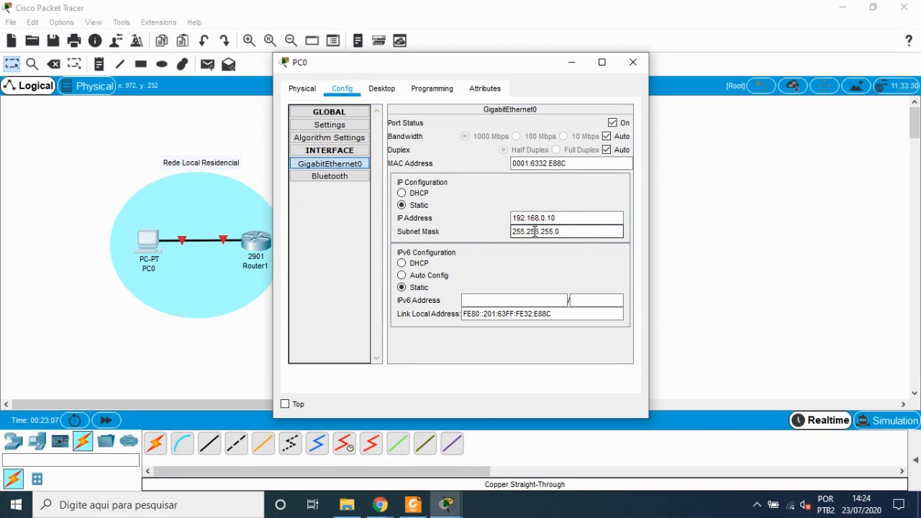
{"action": "left_click_drag", "start_coordinate": [512, 232], "coordinate": [554, 231]}
{"action": "left_click", "coordinate": [568, 231]}
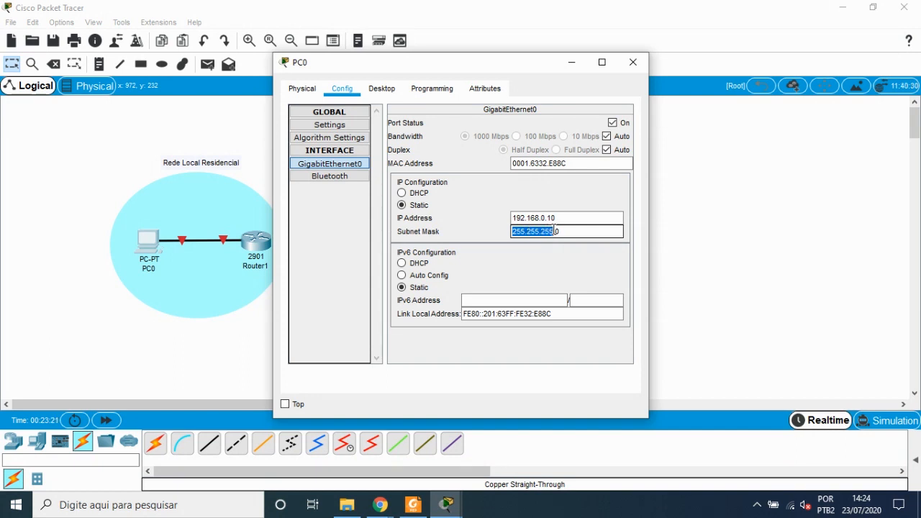
Step: Examine PC0's IP address and subnet mask entries, then close PC0's window
{"action": "left_click_drag", "start_coordinate": [555, 231], "coordinate": [575, 230]}
{"action": "left_click_drag", "start_coordinate": [513, 231], "coordinate": [612, 231]}
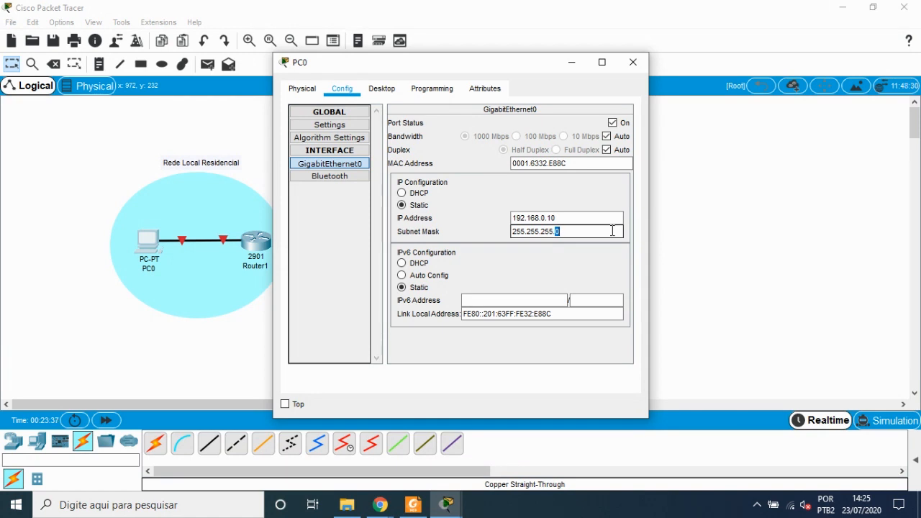
{"action": "left_click", "coordinate": [559, 231]}
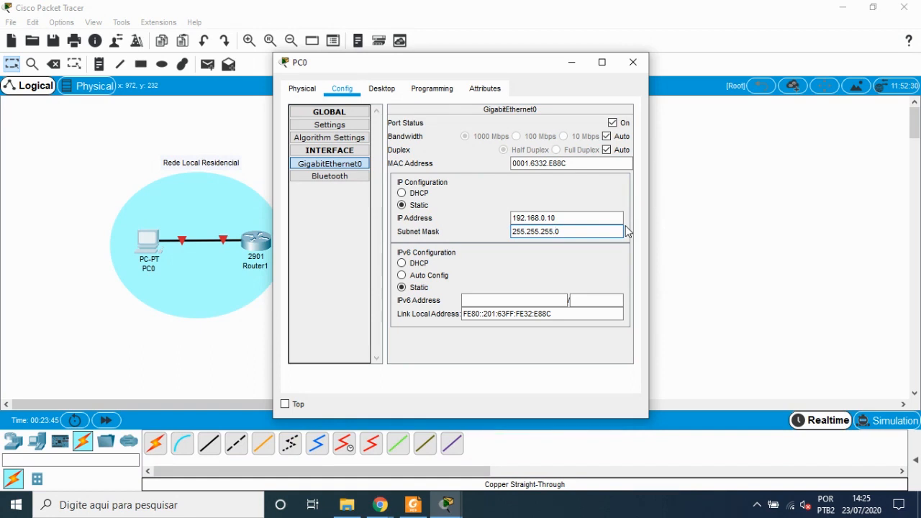
{"action": "left_click", "coordinate": [550, 218]}
{"action": "left_click_drag", "start_coordinate": [519, 232], "coordinate": [565, 232]}
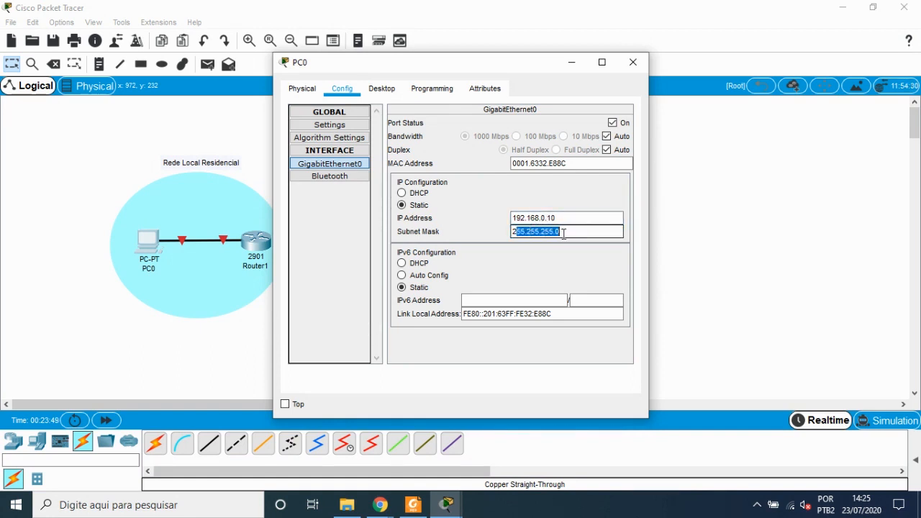
{"action": "double_click", "coordinate": [551, 218]}
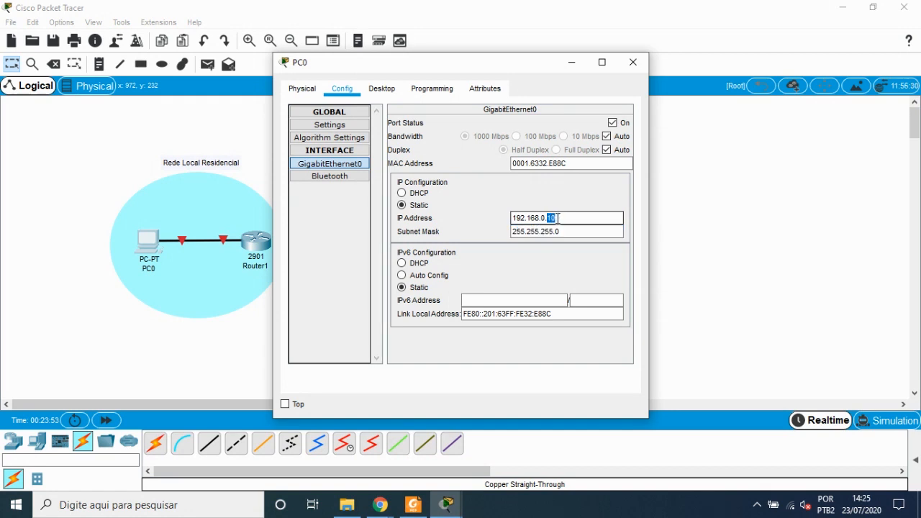
{"action": "left_click", "coordinate": [560, 218]}
{"action": "left_click", "coordinate": [580, 231]}
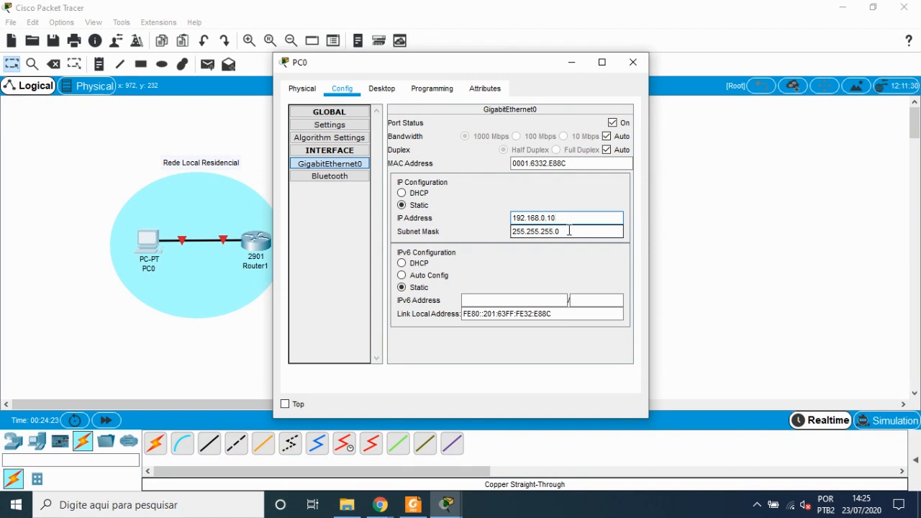
{"action": "left_click_drag", "start_coordinate": [568, 232], "coordinate": [504, 219]}
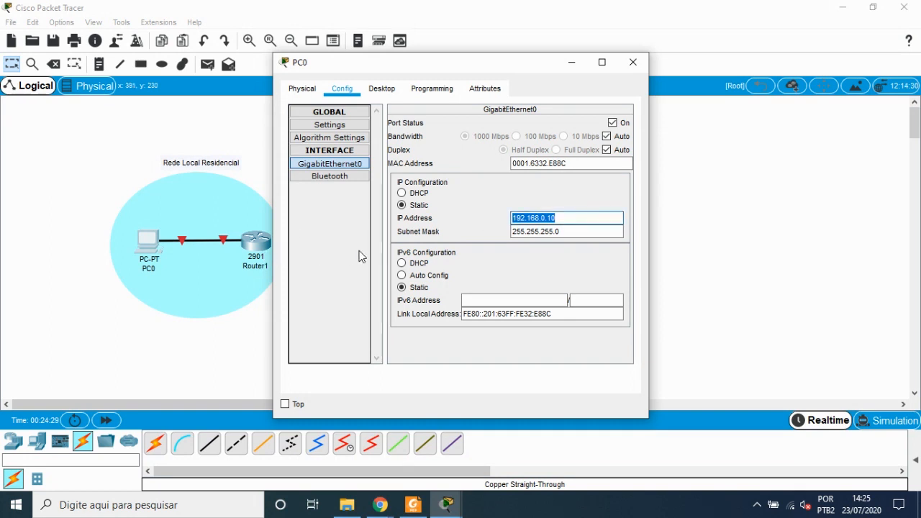
{"action": "left_click", "coordinate": [536, 231]}
{"action": "left_click", "coordinate": [567, 232]}
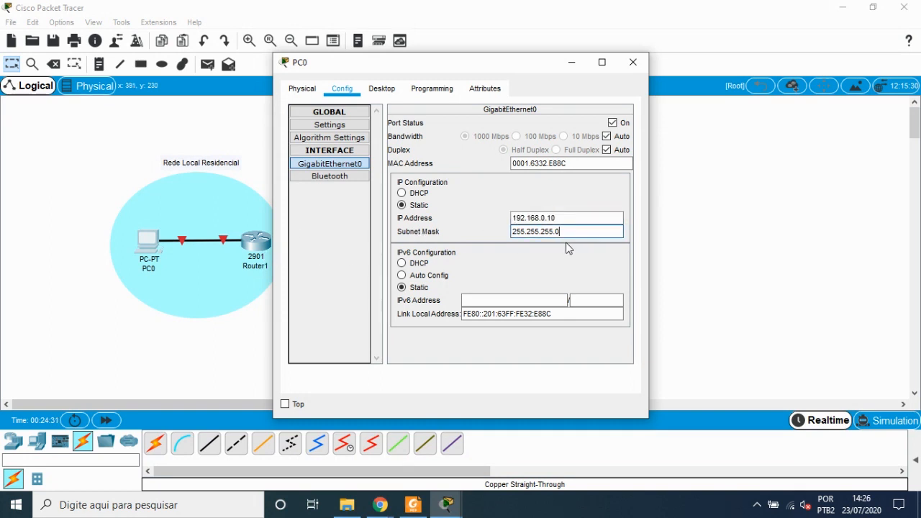
{"action": "left_click_drag", "start_coordinate": [560, 231], "coordinate": [503, 231]}
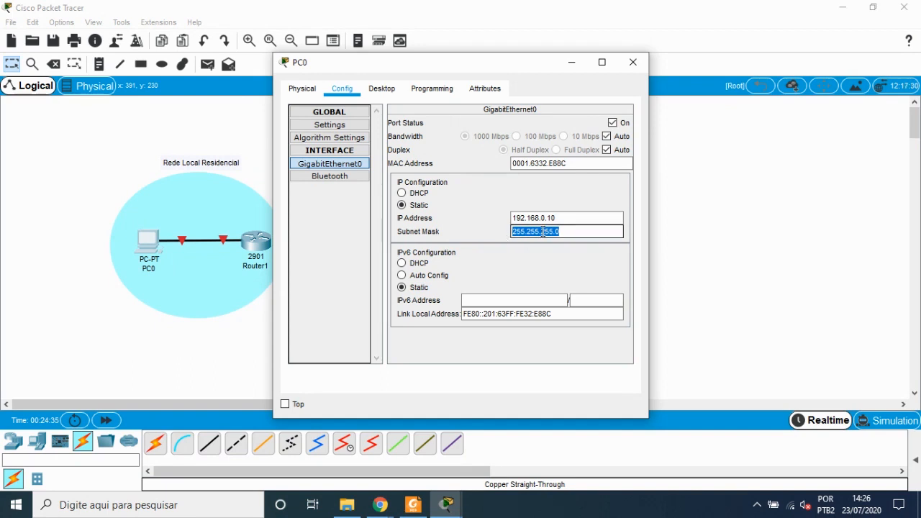
{"action": "left_click_drag", "start_coordinate": [559, 217], "coordinate": [509, 218]}
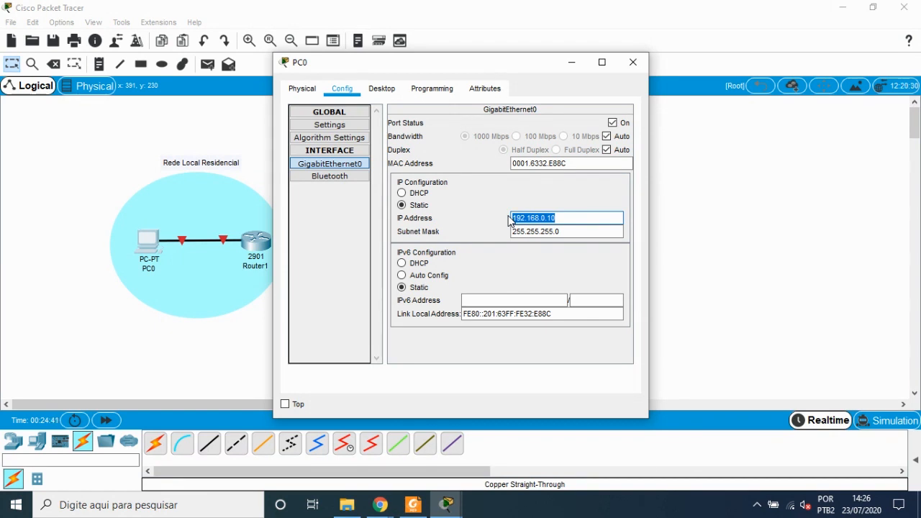
{"action": "left_click", "coordinate": [515, 216]}
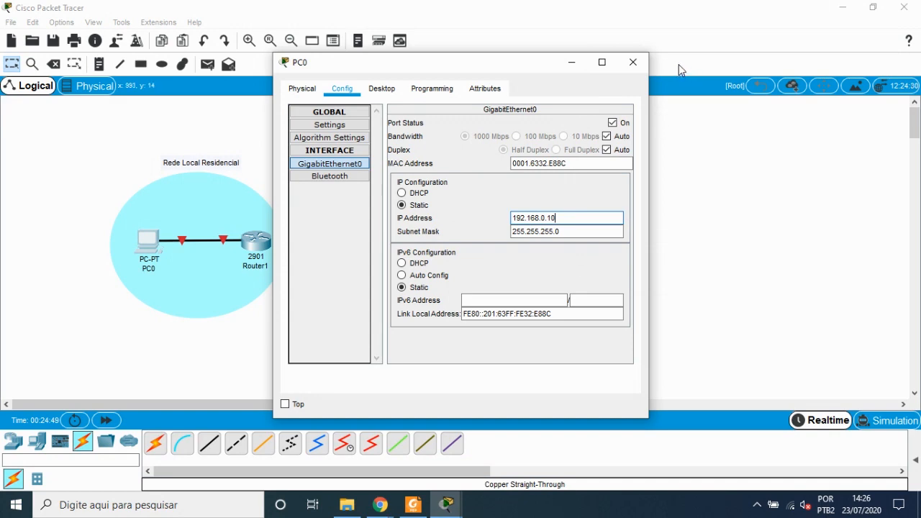
{"action": "left_click", "coordinate": [634, 63]}
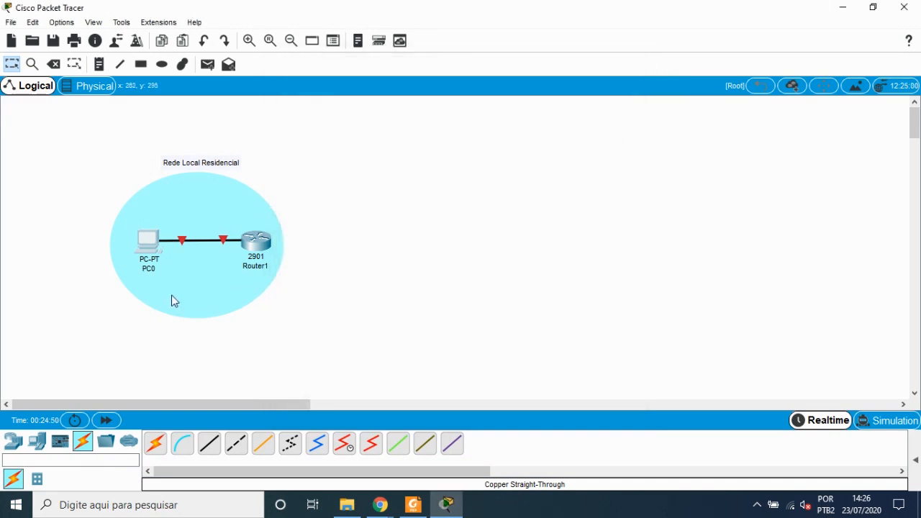
Step: Turn on the port status of Router1's GigabitEthernet0/0 interface
{"action": "left_click", "coordinate": [254, 244]}
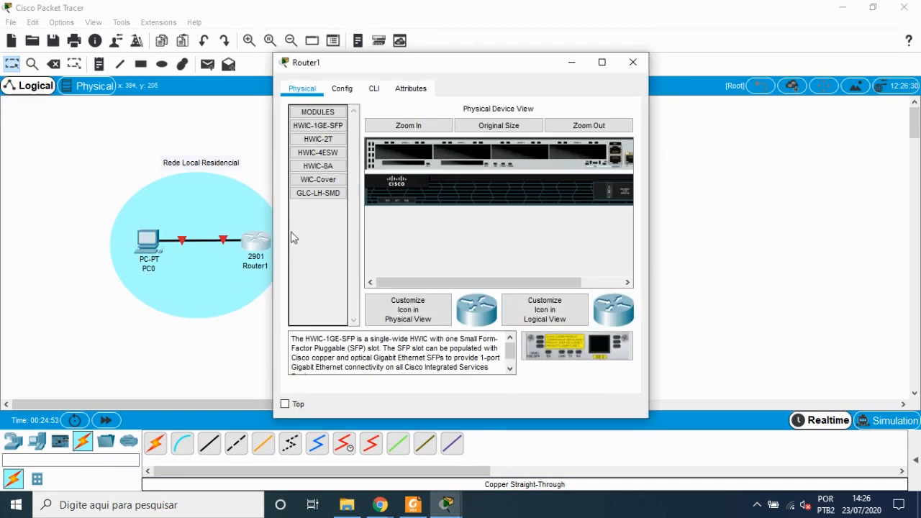
{"action": "left_click", "coordinate": [347, 92]}
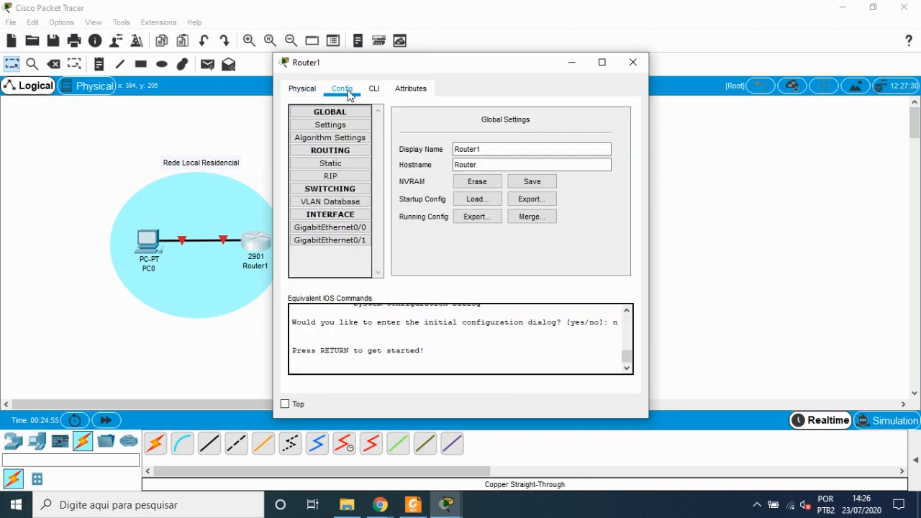
{"action": "left_click", "coordinate": [348, 230]}
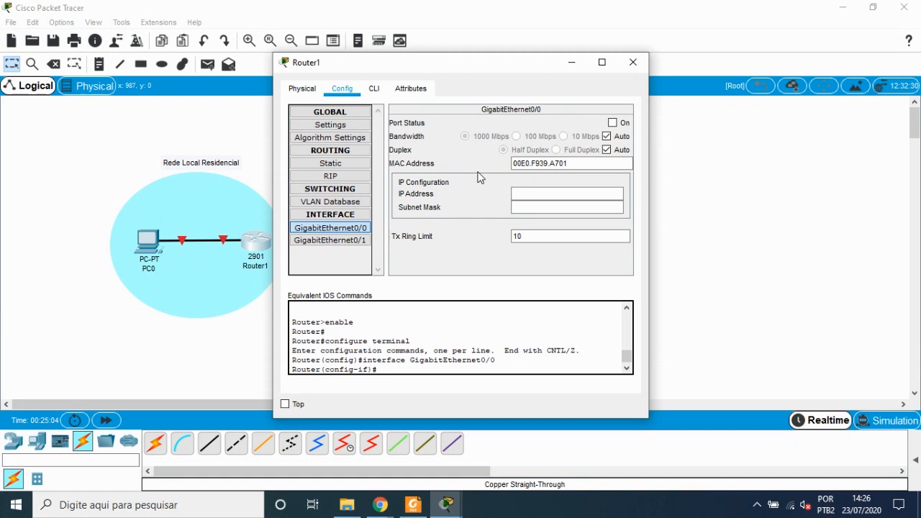
{"action": "left_click", "coordinate": [147, 248]}
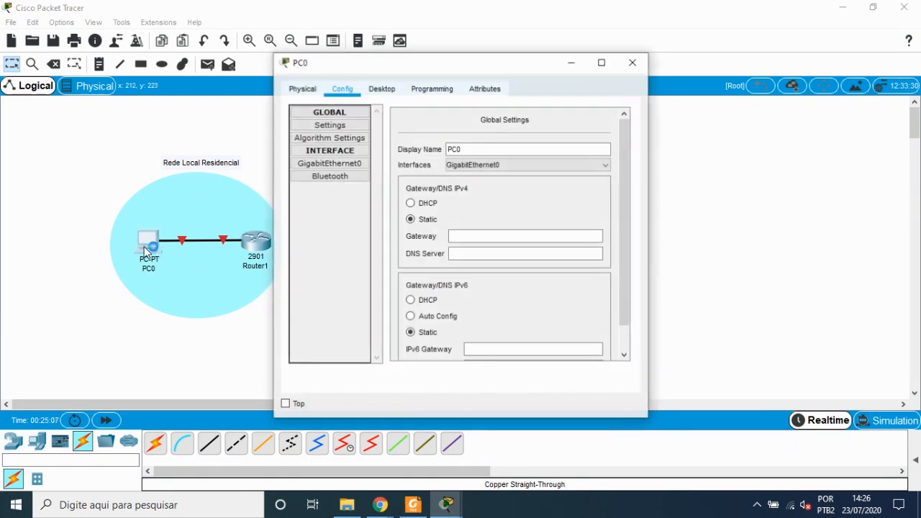
{"action": "left_click", "coordinate": [343, 165]}
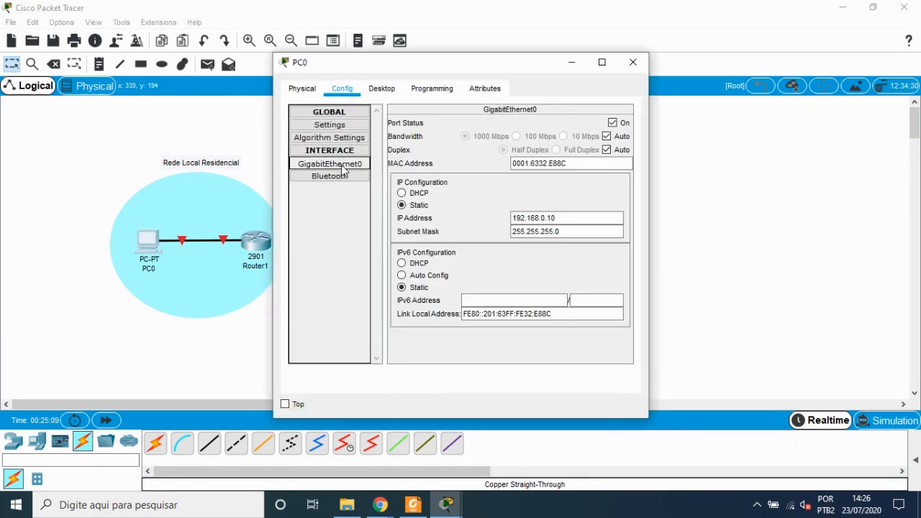
{"action": "left_click", "coordinate": [259, 246]}
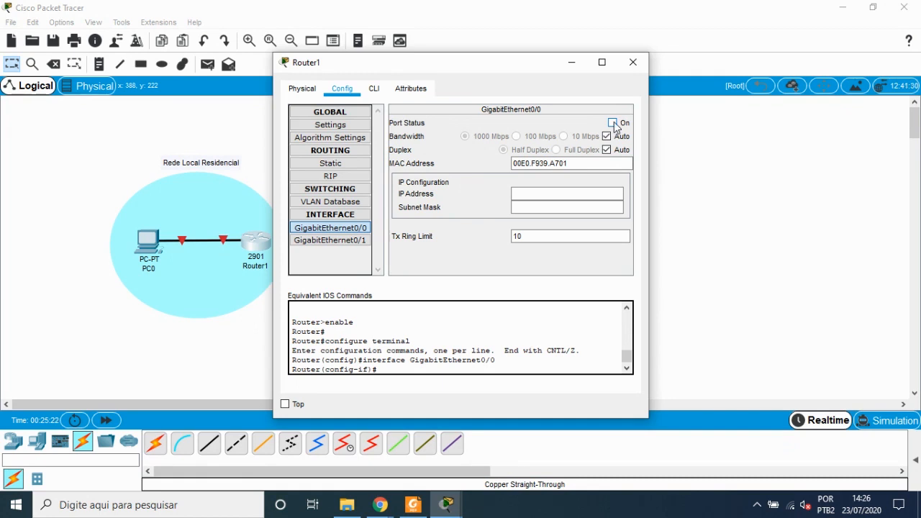
{"action": "left_click", "coordinate": [613, 123]}
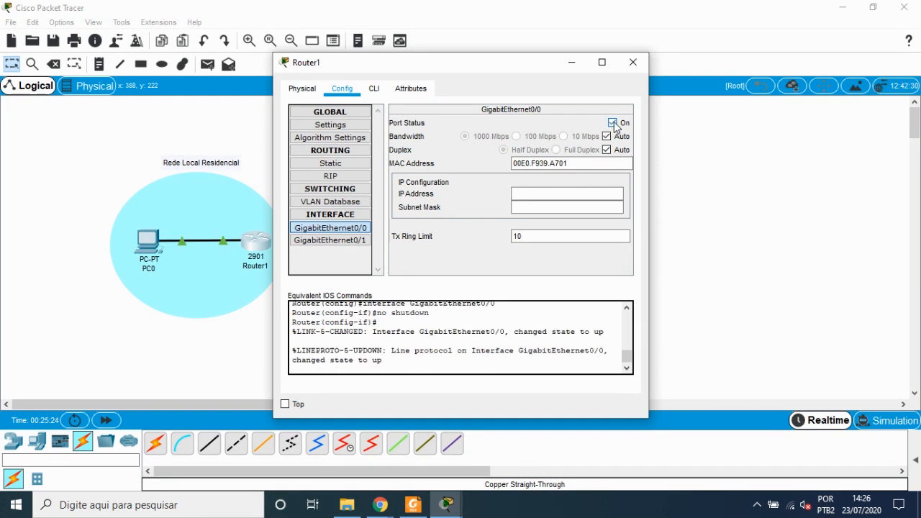
Step: Set Router1's GigabitEthernet0/0 IP address to 192.168.0.1 with subnet mask 255.255.255.0 and close the window
{"action": "left_click", "coordinate": [530, 194]}
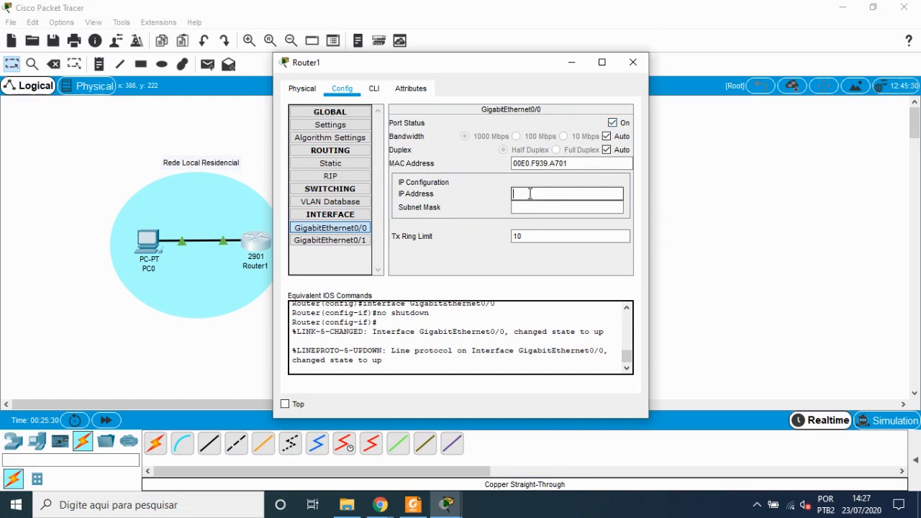
{"action": "type", "text": "192.168.0.1"}
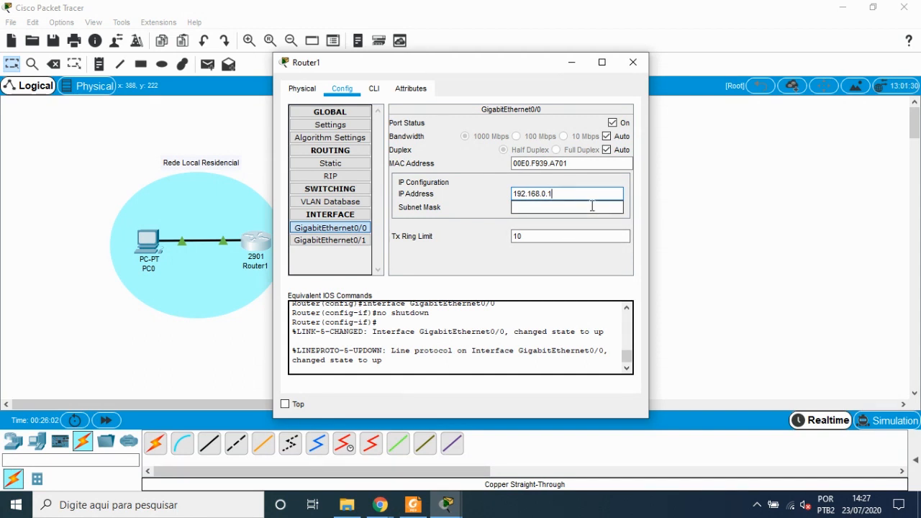
{"action": "left_click", "coordinate": [531, 206]}
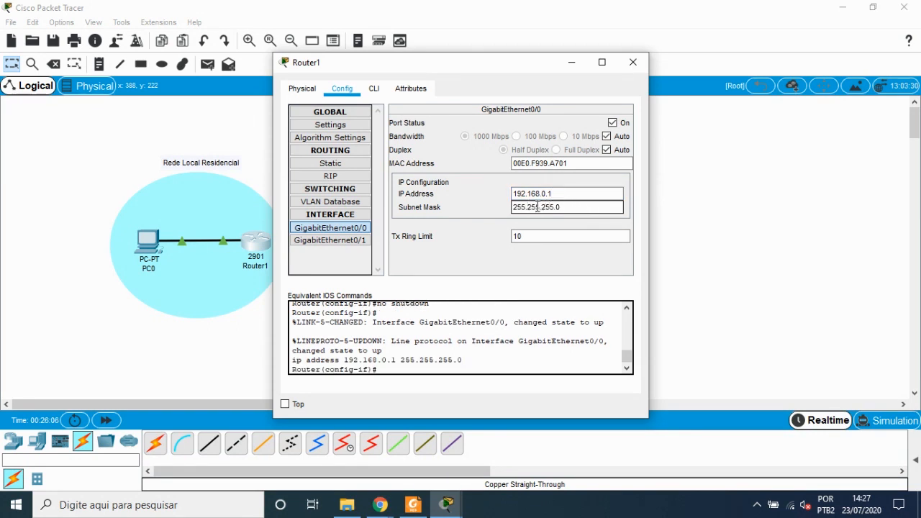
{"action": "left_click_drag", "start_coordinate": [568, 206], "coordinate": [479, 207]}
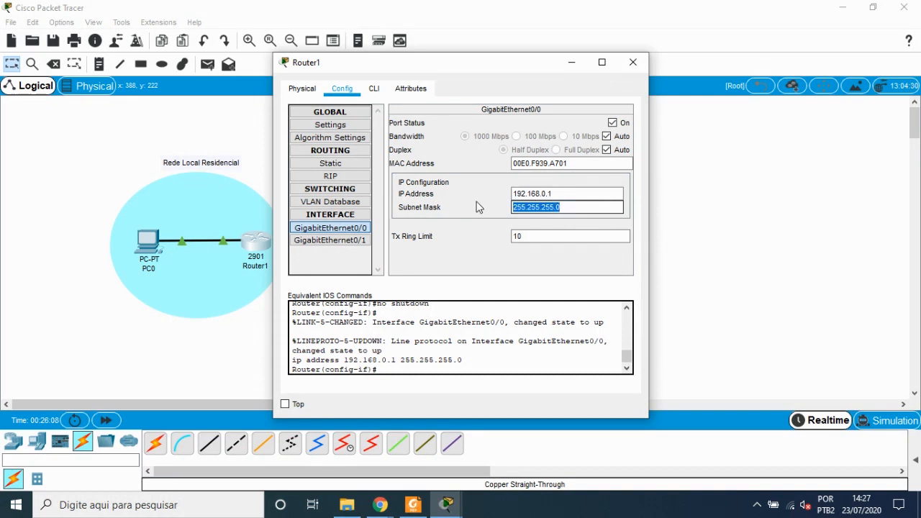
{"action": "type", "text": "255"}
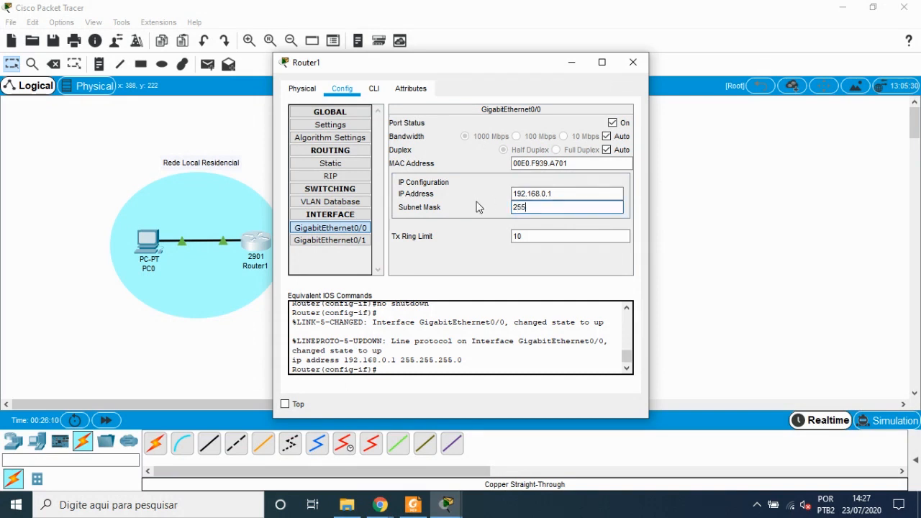
{"action": "type", "text": ".255.255.0"}
{"action": "key", "text": "Return"}
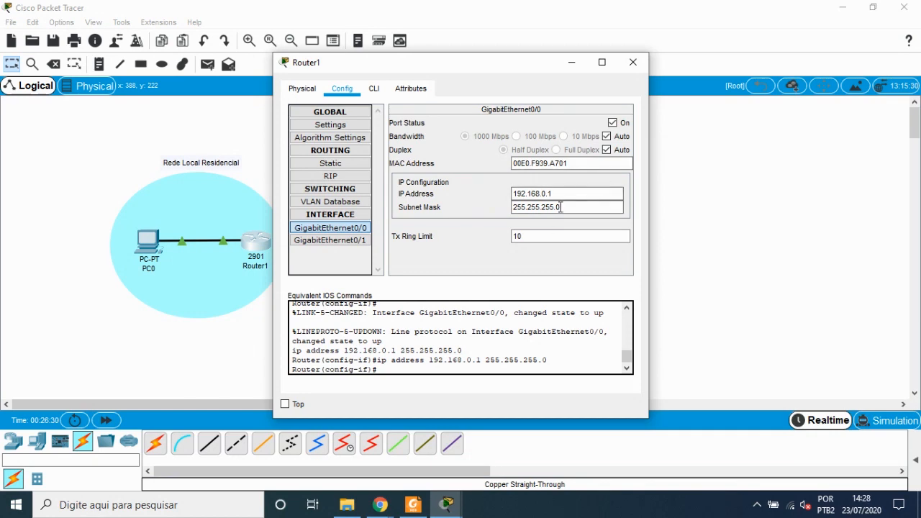
{"action": "left_click", "coordinate": [634, 62]}
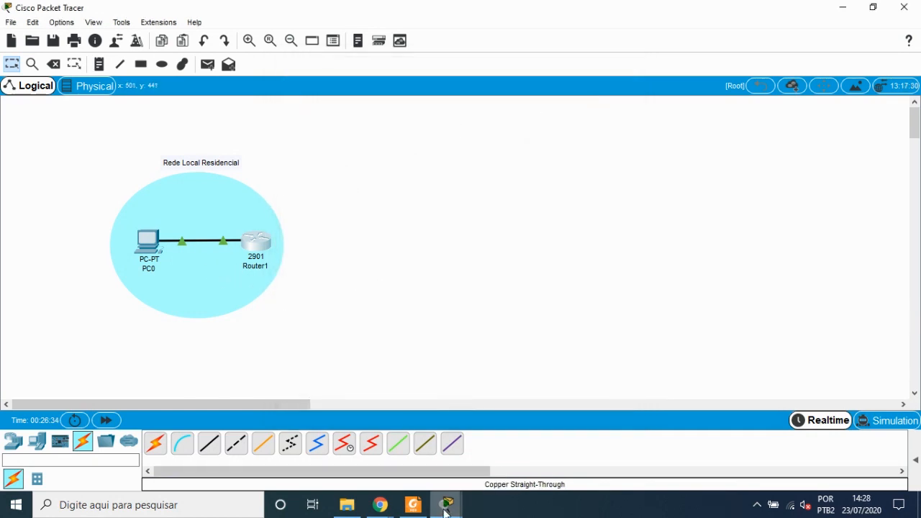
Step: Check Router1's port and IP summary on the canvas
{"action": "mouse_move", "coordinate": [447, 503]}
{"action": "left_click", "coordinate": [552, 403]}
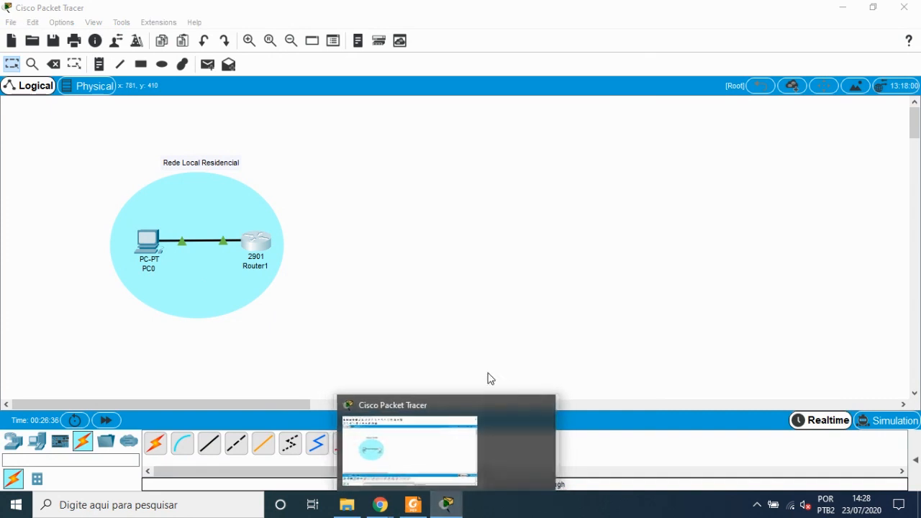
{"action": "left_click", "coordinate": [201, 277]}
{"action": "left_click", "coordinate": [428, 201]}
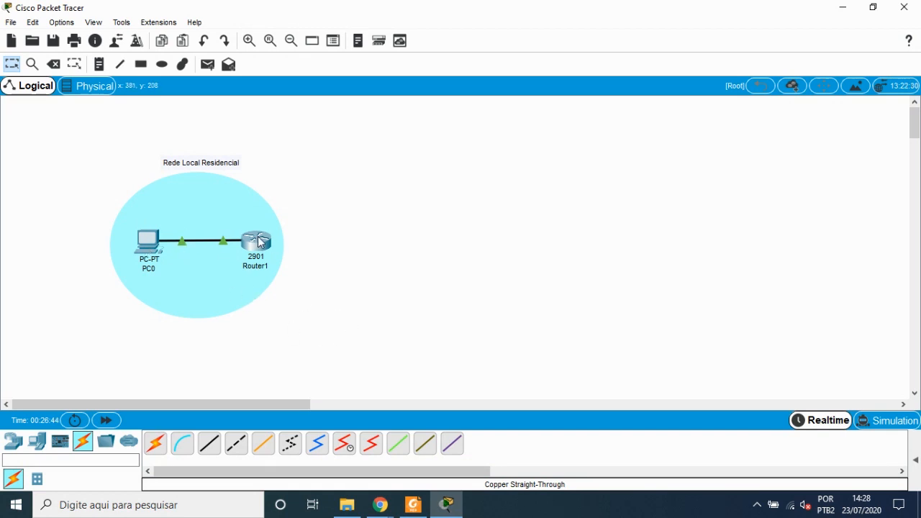
{"action": "mouse_move", "coordinate": [259, 238]}
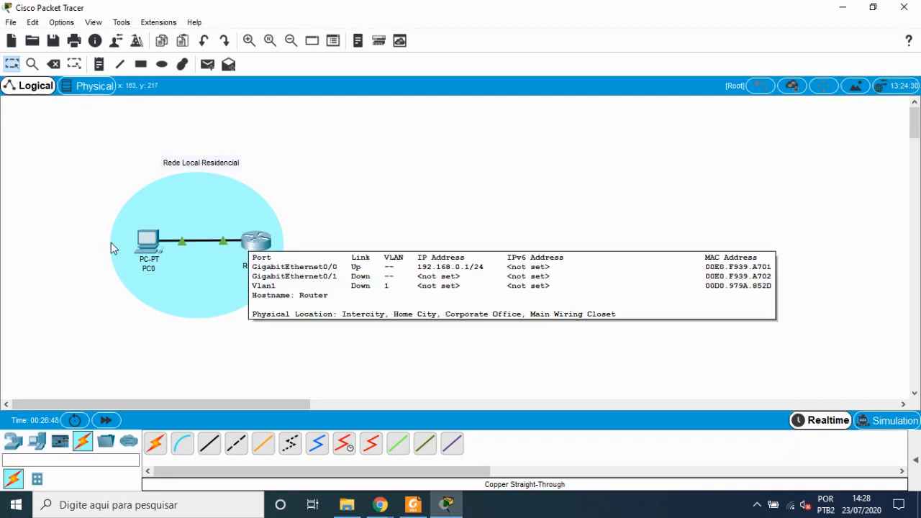
Step: Open PC0's Command Prompt and ping the router at 192.168.0.1
{"action": "left_click", "coordinate": [143, 248]}
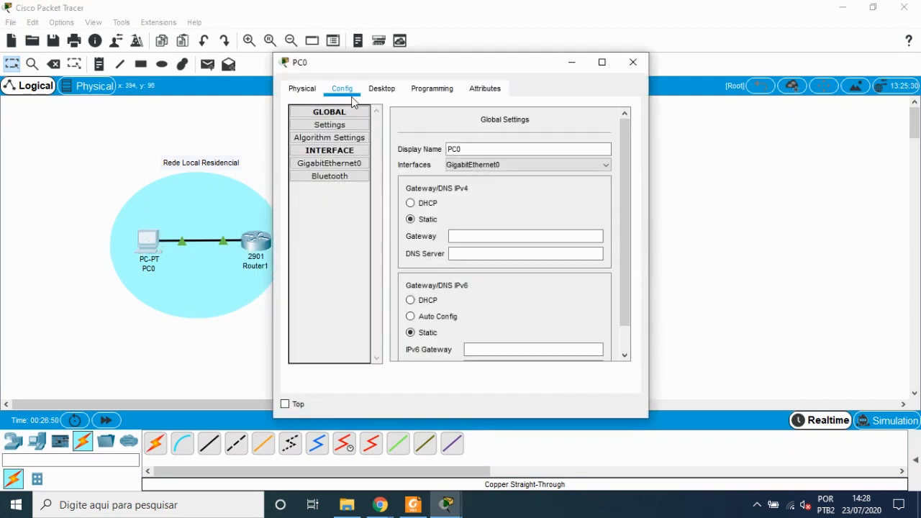
{"action": "left_click", "coordinate": [375, 89]}
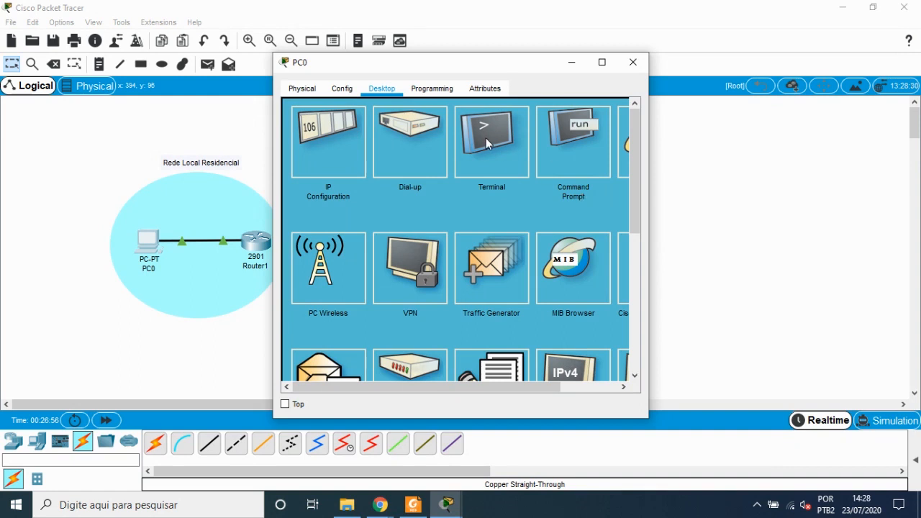
{"action": "left_click", "coordinate": [577, 158]}
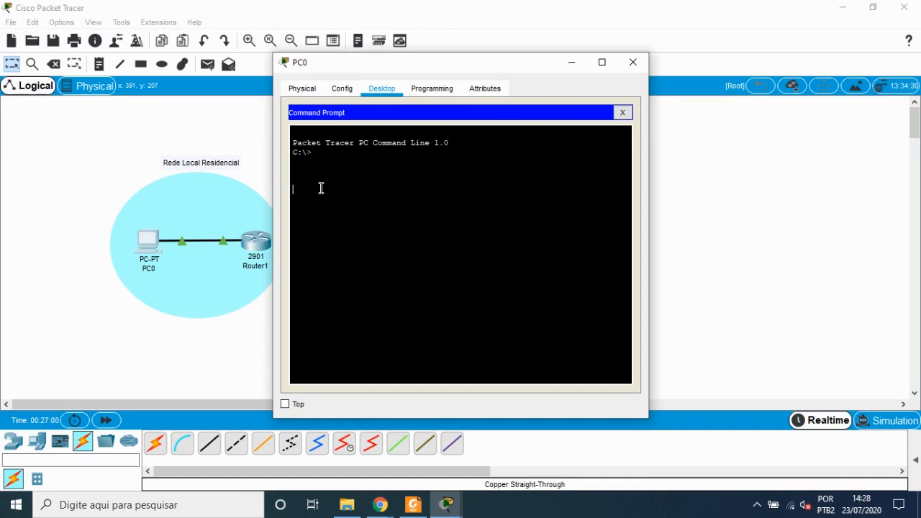
{"action": "type", "text": "ping"}
{"action": "type", "text": "192.168.0.1"}
{"action": "key", "text": "Return"}
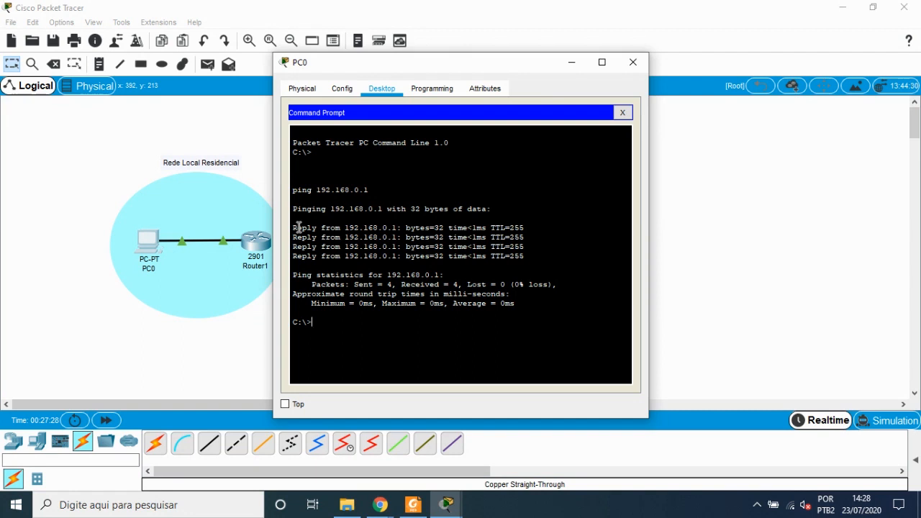
Step: Highlight the ping replies and statistics in PC0's Command Prompt output to review the results
{"action": "left_click_drag", "start_coordinate": [294, 228], "coordinate": [315, 228]}
{"action": "left_click_drag", "start_coordinate": [308, 262], "coordinate": [485, 228]}
{"action": "left_click", "coordinate": [473, 229]}
{"action": "left_click_drag", "start_coordinate": [296, 228], "coordinate": [338, 257]}
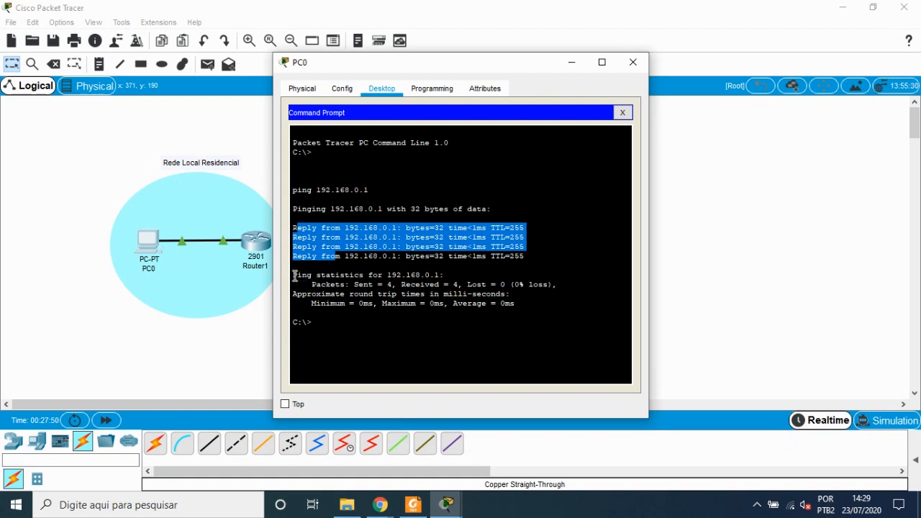
{"action": "left_click_drag", "start_coordinate": [387, 275], "coordinate": [441, 275]}
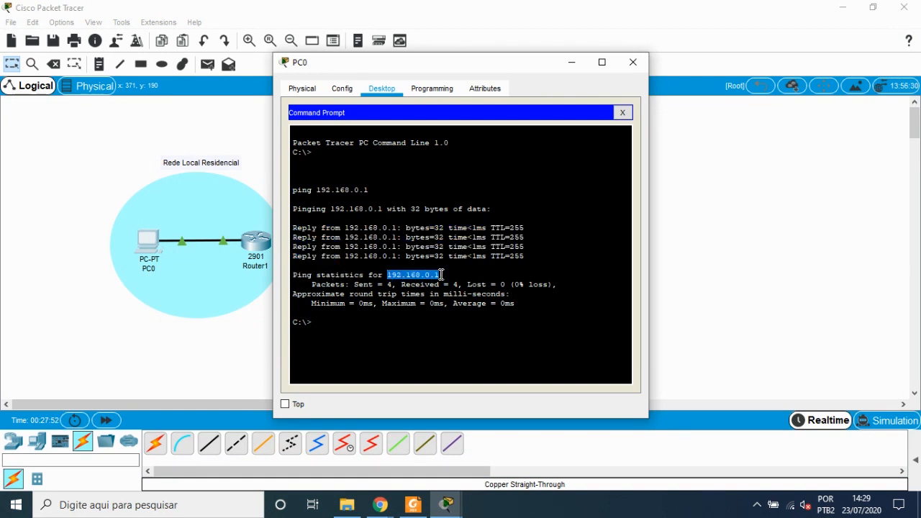
{"action": "left_click_drag", "start_coordinate": [332, 284], "coordinate": [543, 285]}
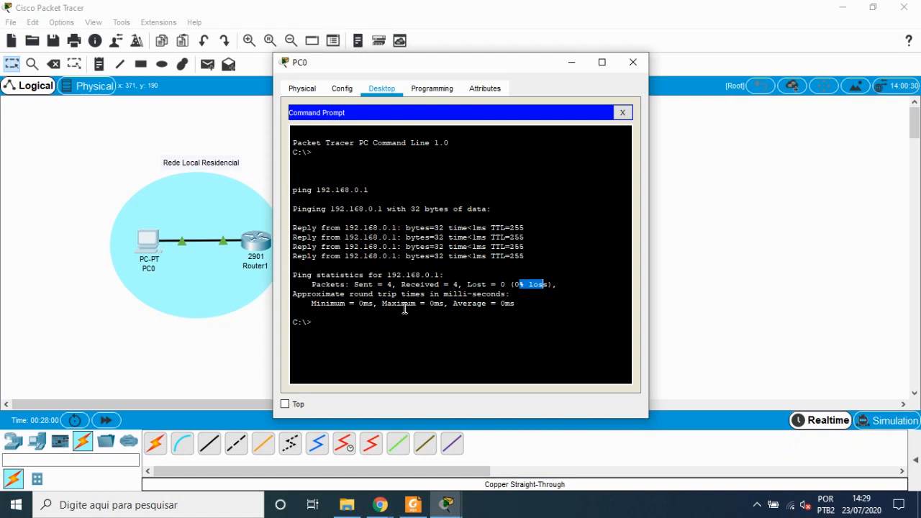
Step: Close the Command Prompt and PC0's window, and nudge Router1 slightly lower on the canvas
{"action": "left_click", "coordinate": [623, 113]}
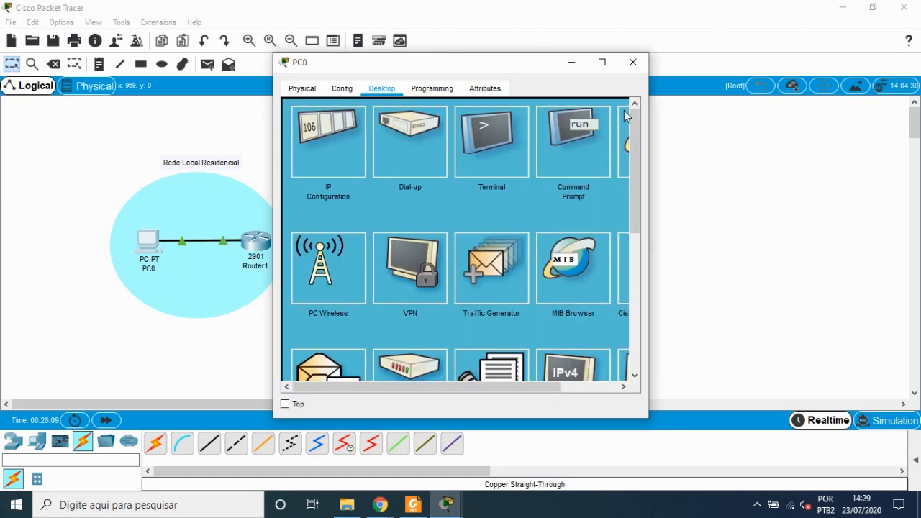
{"action": "left_click", "coordinate": [634, 63]}
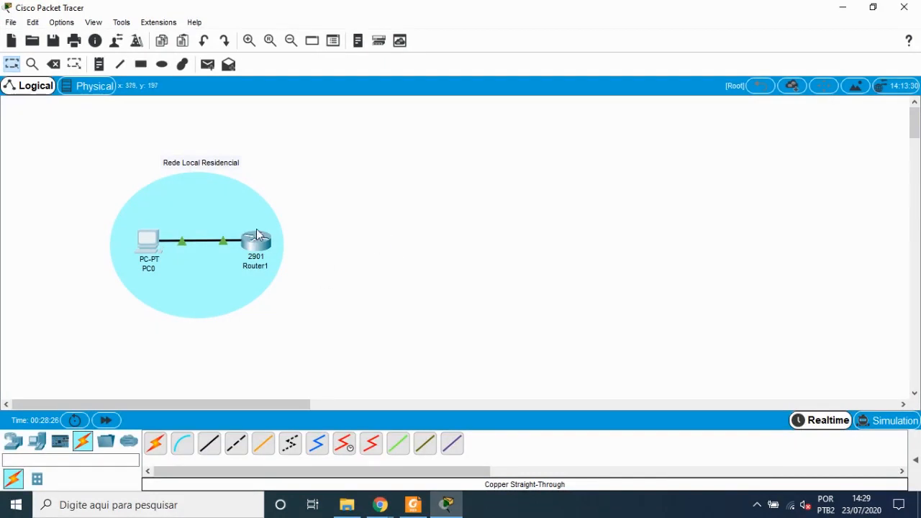
{"action": "left_click_drag", "start_coordinate": [253, 245], "coordinate": [243, 251]}
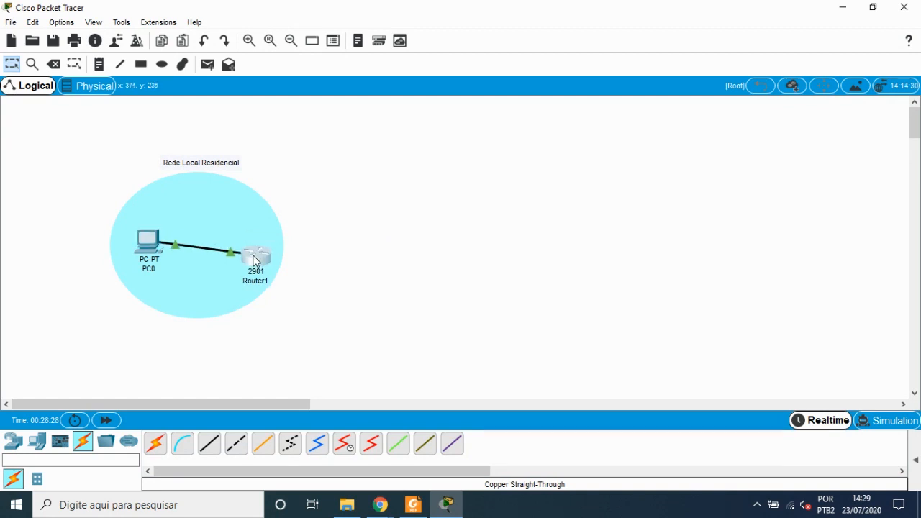
Step: Open PC0's Web Browser, widening its window, and browse to 192.168.0.1
{"action": "left_click", "coordinate": [147, 241]}
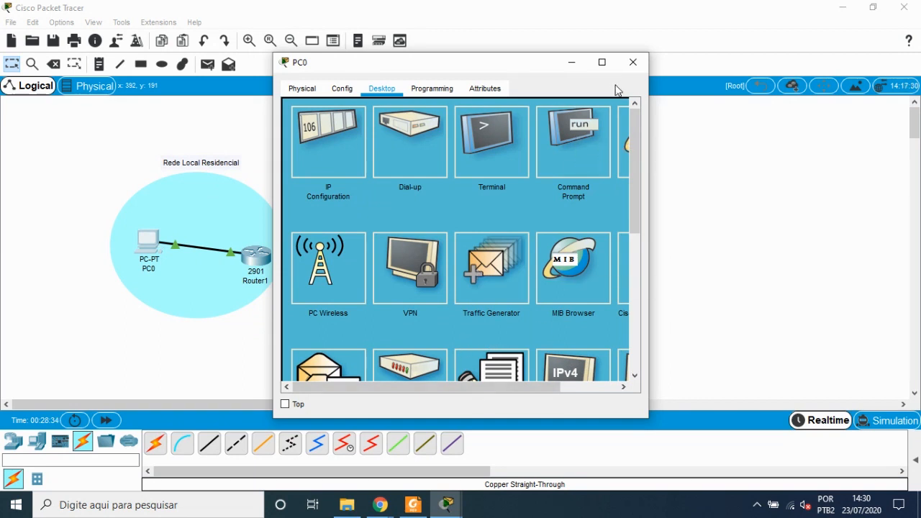
{"action": "left_click_drag", "start_coordinate": [650, 185], "coordinate": [747, 191]}
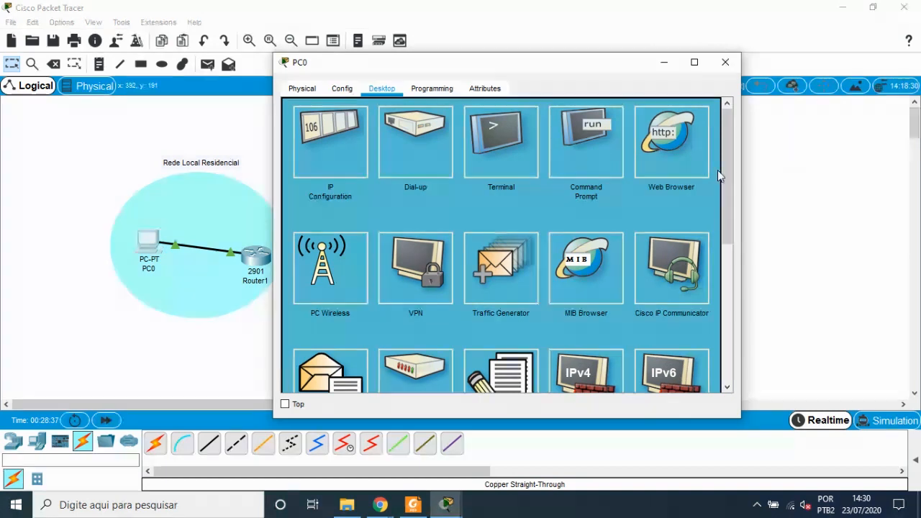
{"action": "left_click", "coordinate": [672, 159]}
{"action": "left_click", "coordinate": [389, 125]}
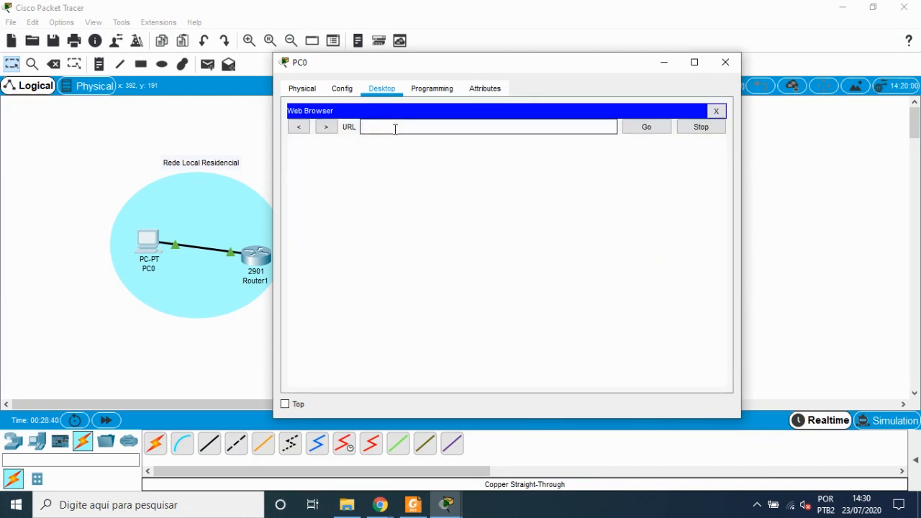
{"action": "type", "text": "192.168.0.1"}
{"action": "left_click", "coordinate": [650, 127]}
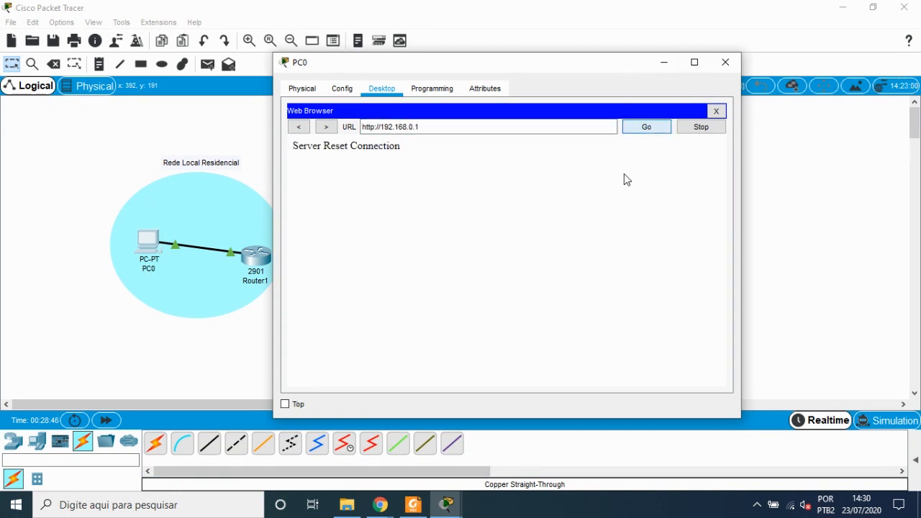
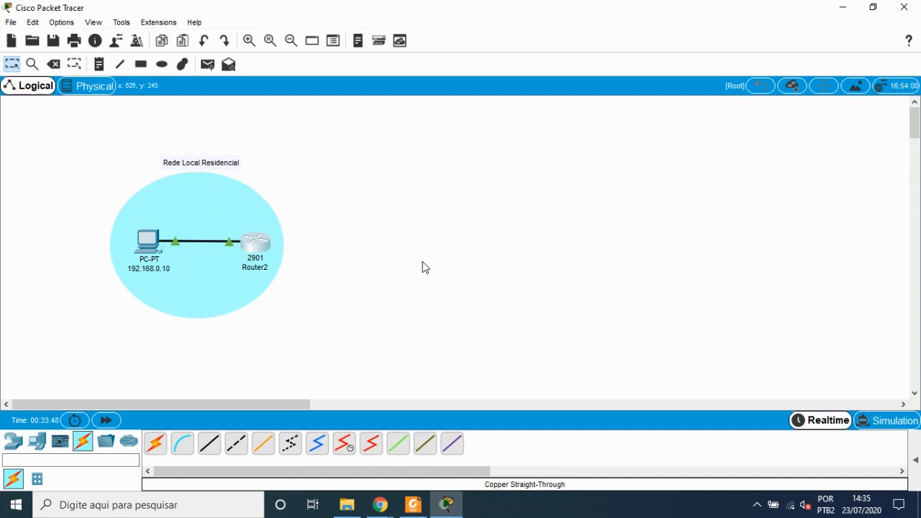
Step: Nudge Router2 slightly on the canvas, then save the project to the Desktop as "1ª Aula de simulacao"
{"action": "left_click_drag", "start_coordinate": [264, 250], "coordinate": [268, 247]}
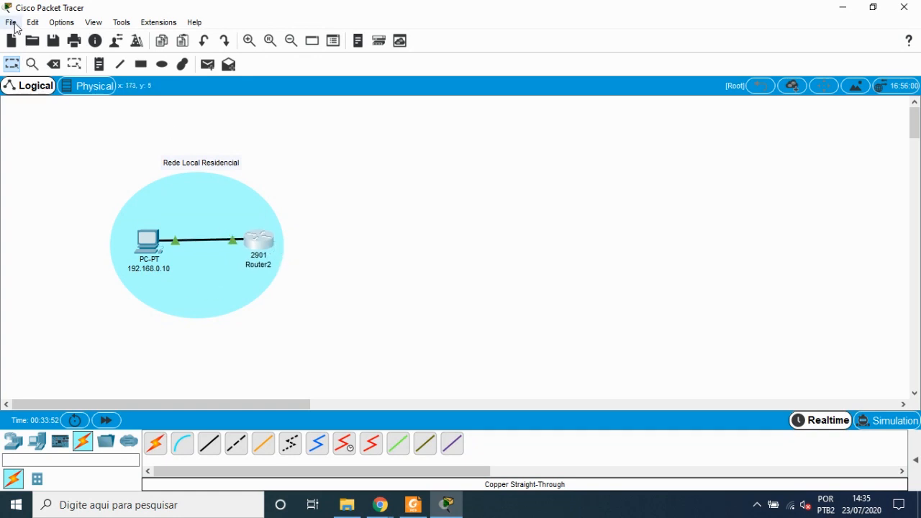
{"action": "left_click", "coordinate": [13, 22]}
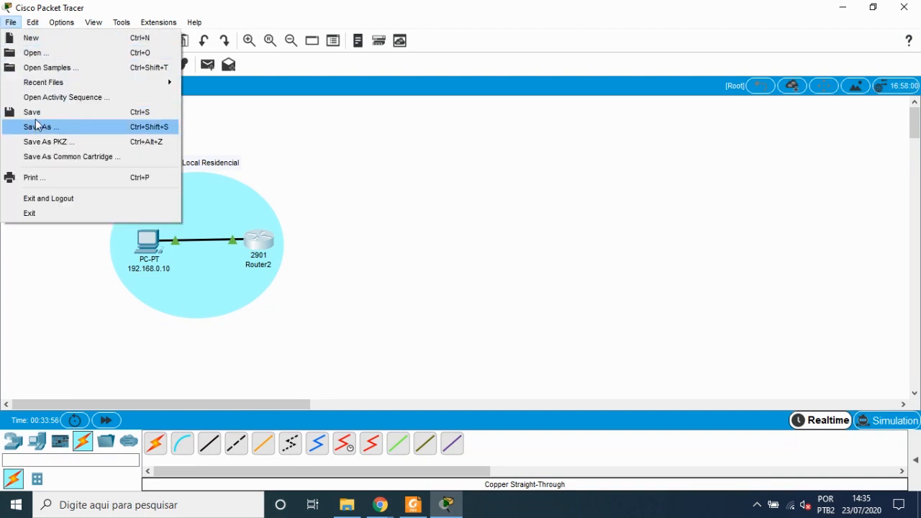
{"action": "left_click", "coordinate": [35, 113]}
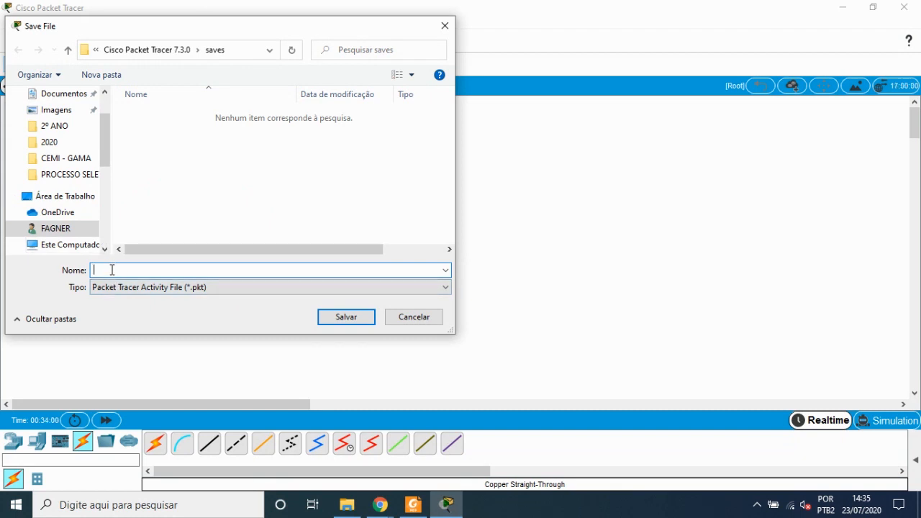
{"action": "type", "text": "1"}
{"action": "type", "text": "ª Aula "}
{"action": "type", "text": "de simula"}
{"action": "type", "text": "çã"}
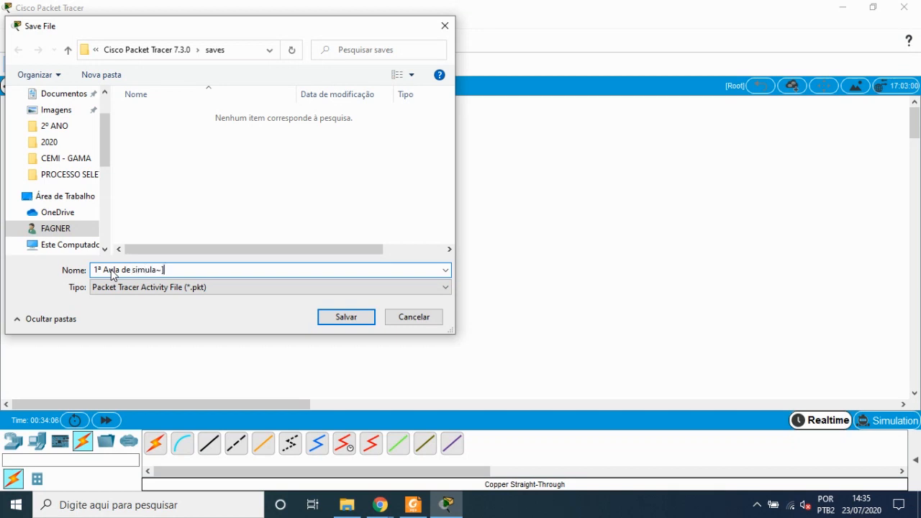
{"action": "key", "text": "BackSpace"}
{"action": "key", "text": "BackSpace"}
{"action": "type", "text": "cao"}
{"action": "scroll", "coordinate": [94, 133], "scroll_direction": "up", "scroll_amount": 2}
{"action": "left_click", "coordinate": [85, 123]}
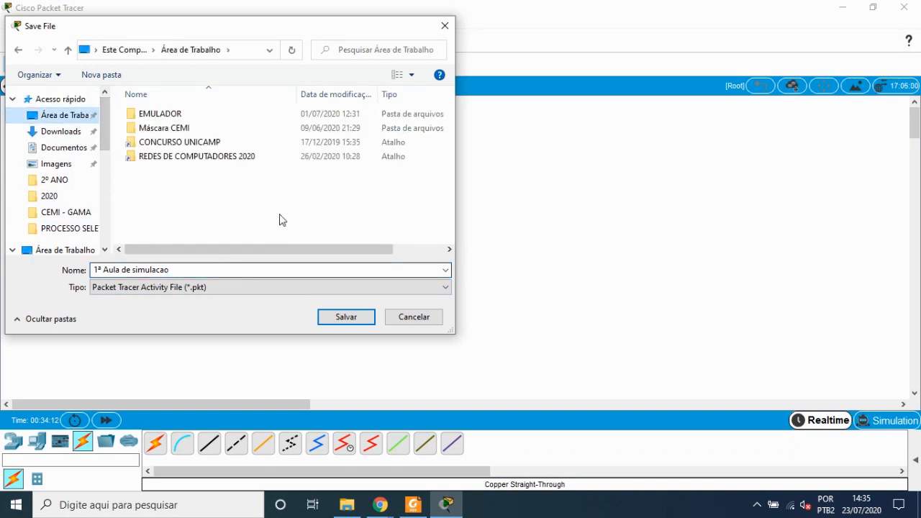
{"action": "left_click", "coordinate": [351, 320]}
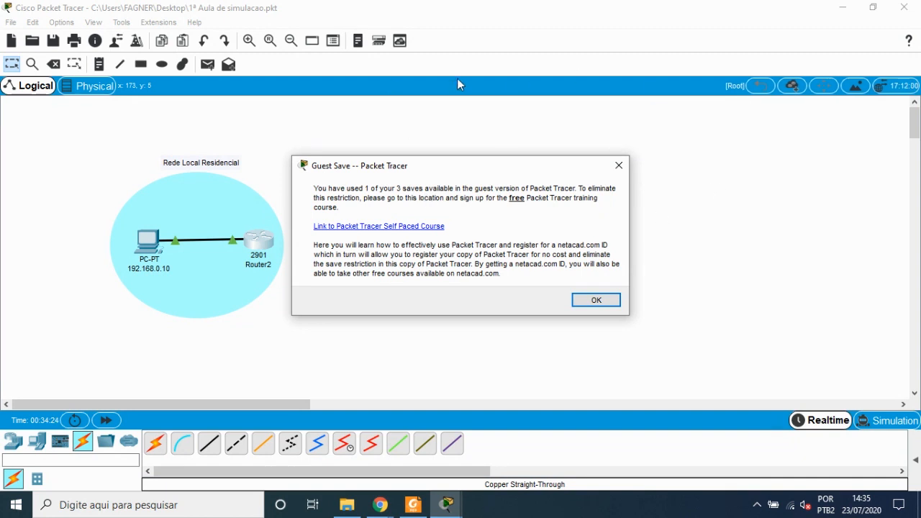
{"action": "left_click", "coordinate": [603, 303]}
Step: Minimize Packet Tracer, move the saved file's desktop icon to a new spot, and restore Packet Tracer
{"action": "left_click", "coordinate": [896, 13]}
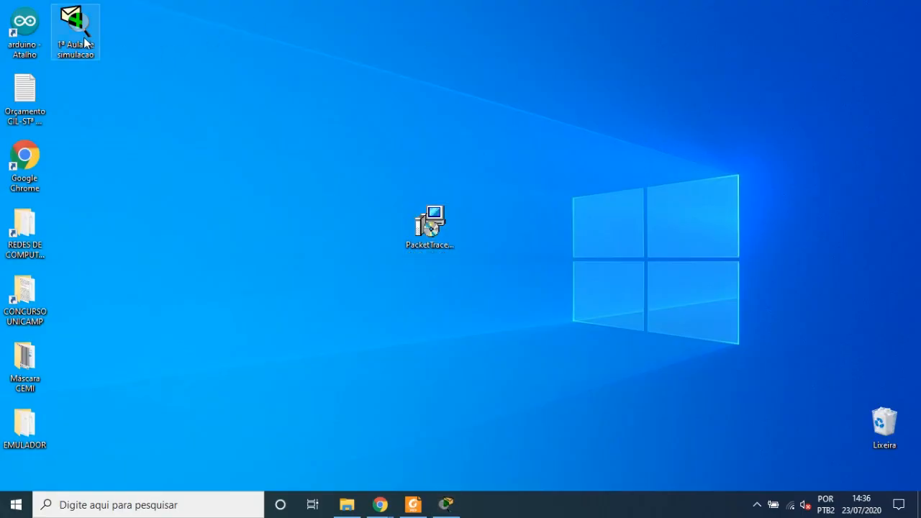
{"action": "left_click_drag", "start_coordinate": [86, 41], "coordinate": [241, 97]}
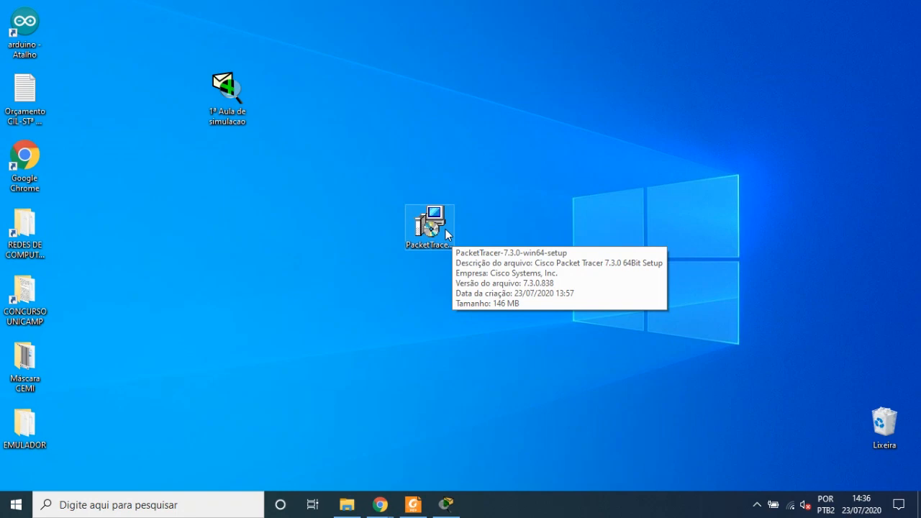
{"action": "left_click", "coordinate": [446, 505]}
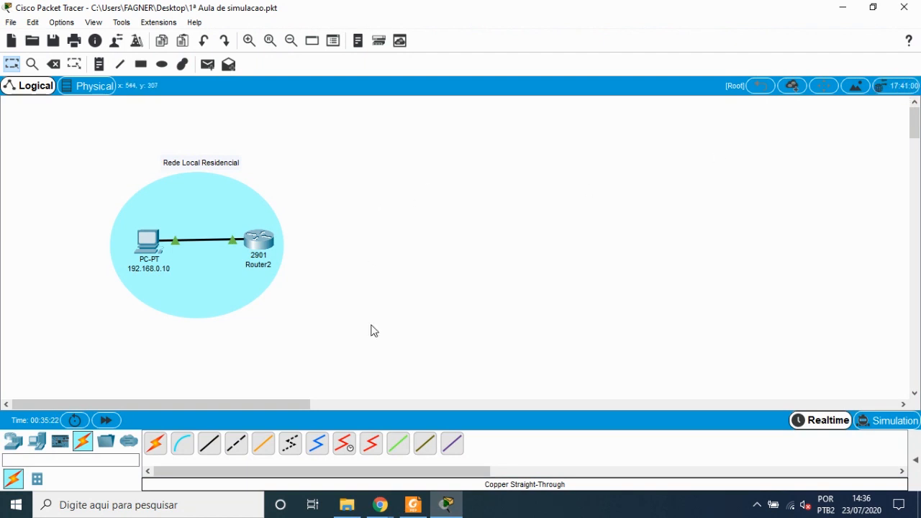
{"action": "mouse_move", "coordinate": [382, 507]}
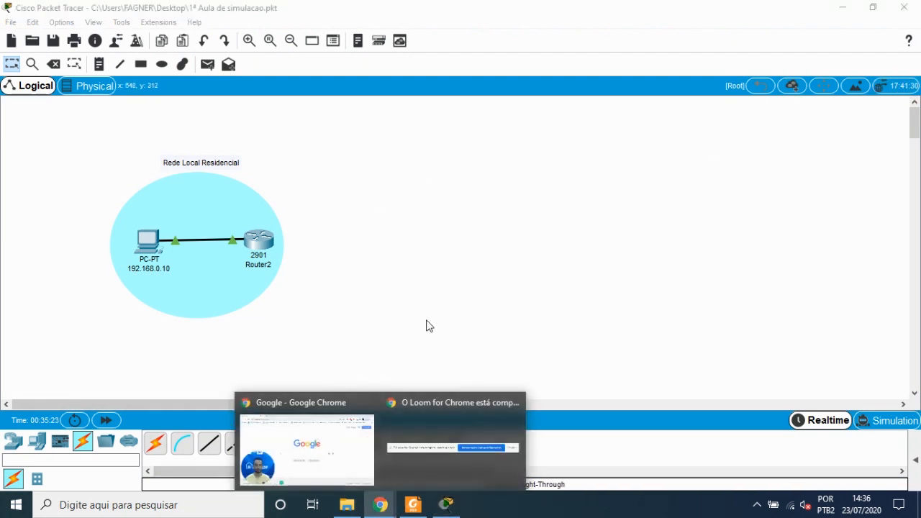
{"action": "left_click", "coordinate": [321, 460]}
{"action": "left_click", "coordinate": [583, 243]}
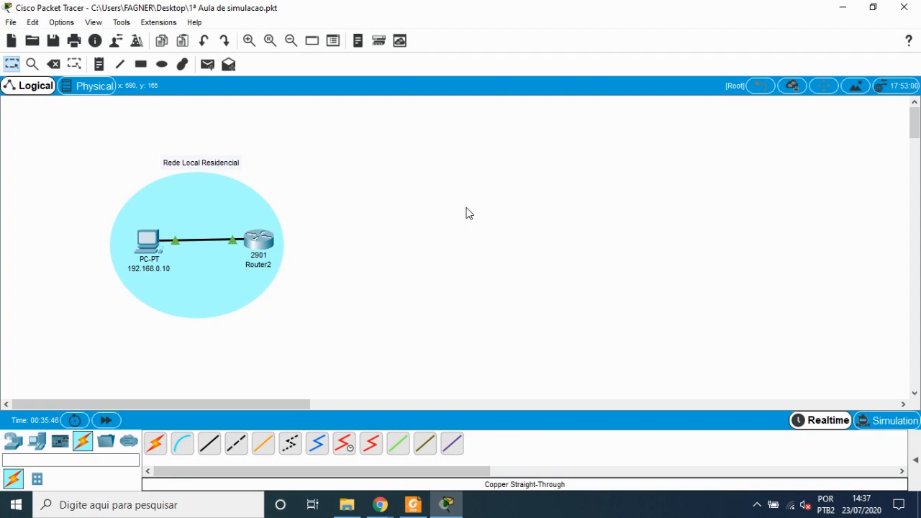